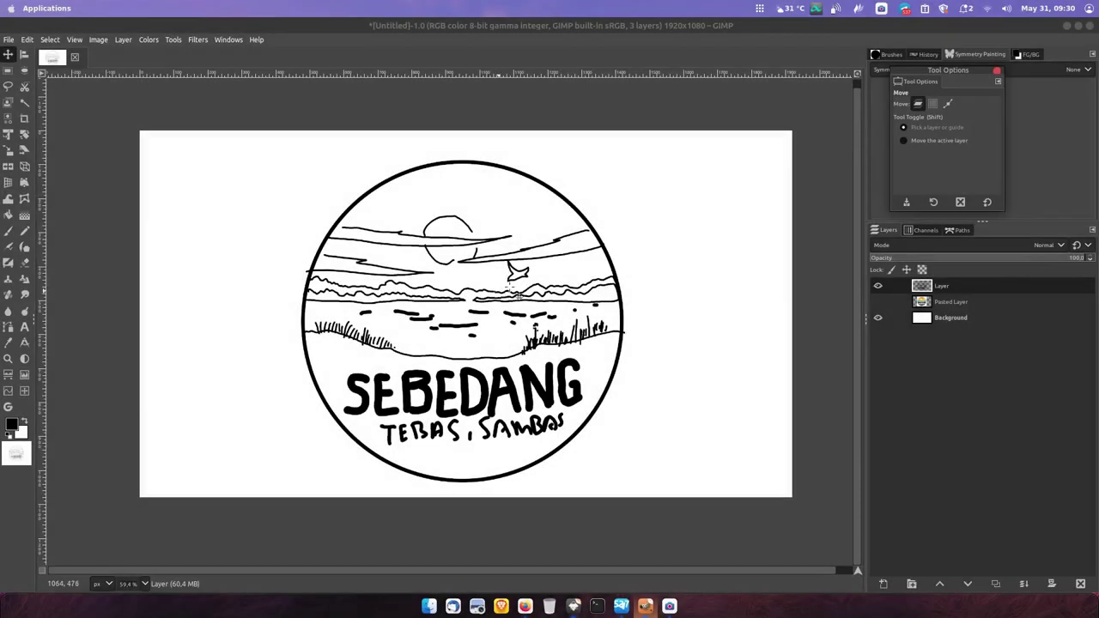
Capture the SEBEDANG badge drawing to the clipboard with Flameshot and switch to Inkscape
{"action": "key", "text": "Print"}
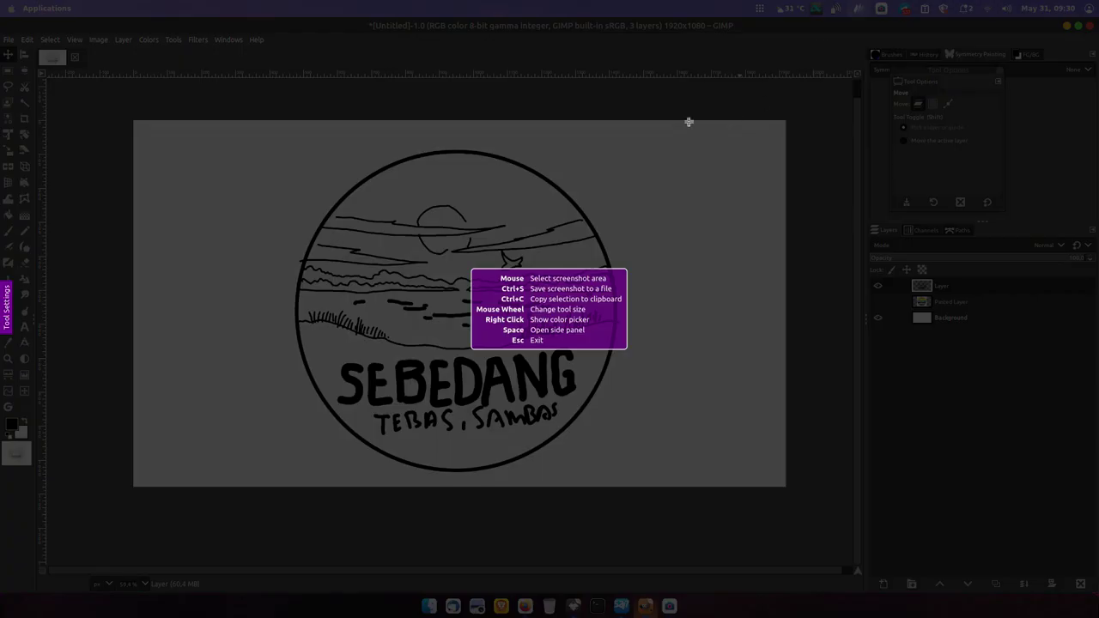
{"action": "mouse_move", "coordinate": [663, 125]}
{"action": "left_mouse_down"}
{"action": "mouse_move", "coordinate": [299, 455]}
{"action": "mouse_move", "coordinate": [253, 478]}
{"action": "left_mouse_up"}
{"action": "left_click", "coordinate": [621, 493]}
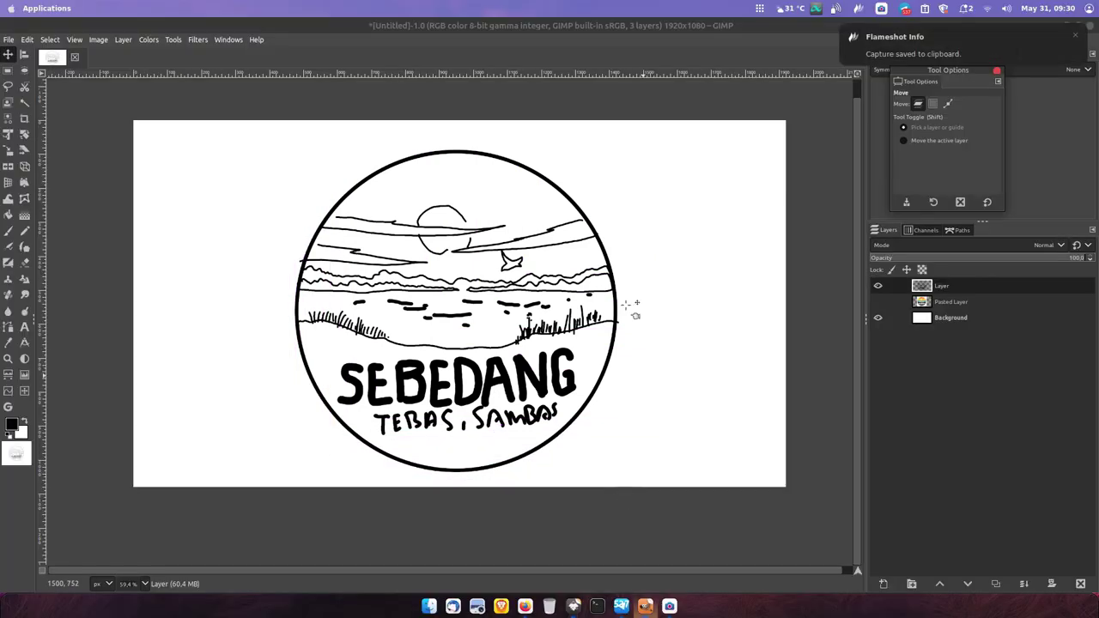
{"action": "left_click", "coordinate": [574, 603]}
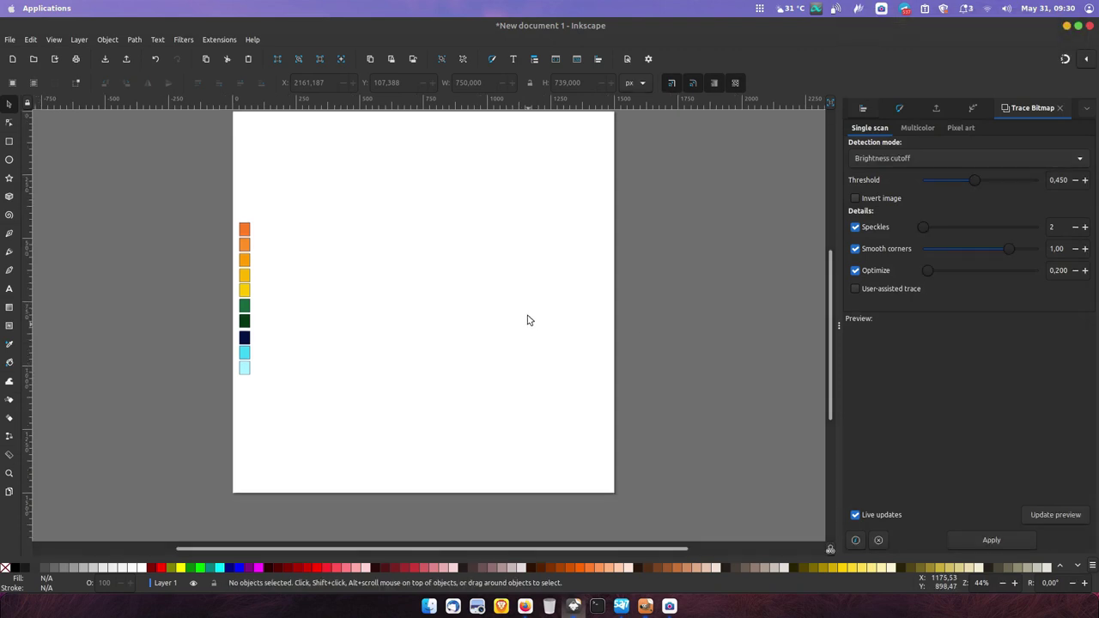
Paste the captured sketch and scale it to about twice its size on the page
{"action": "key", "text": "ctrl+v"}
{"action": "left_click_drag", "start_coordinate": [527, 317], "coordinate": [430, 308]}
{"action": "left_click_drag", "start_coordinate": [522, 226], "coordinate": [639, 144]}
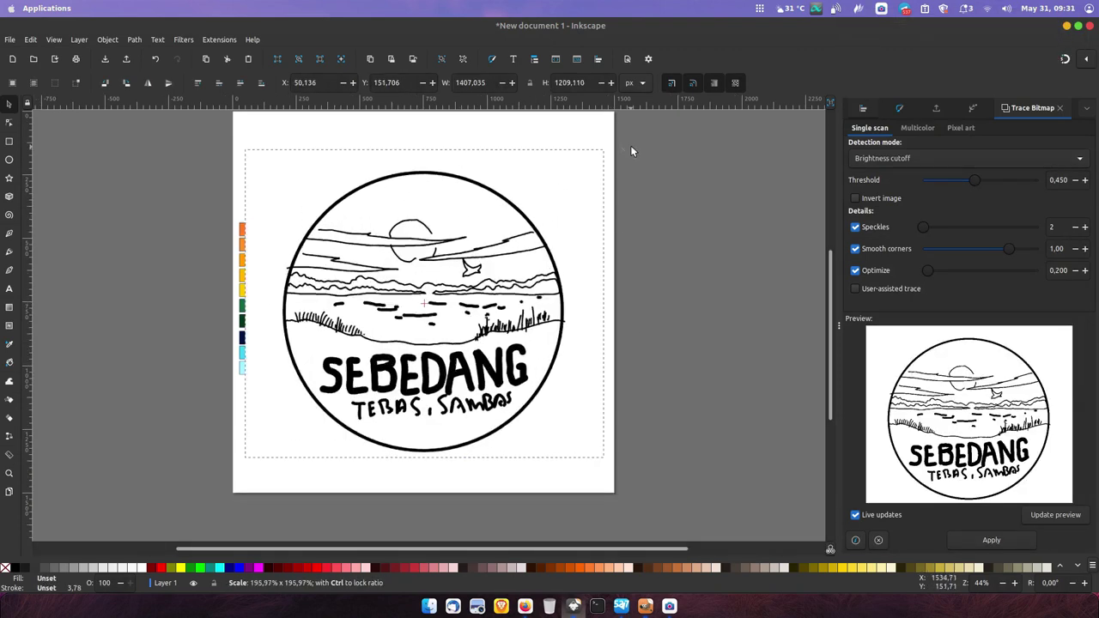
{"action": "left_click_drag", "start_coordinate": [437, 150], "coordinate": [439, 135]}
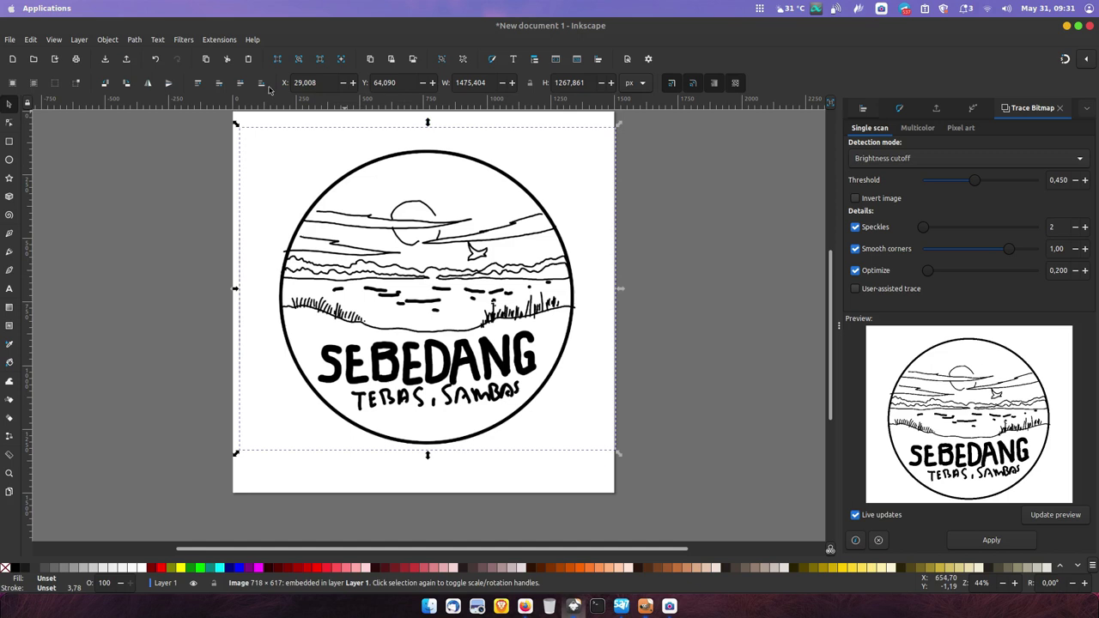
{"action": "left_click_drag", "start_coordinate": [448, 277], "coordinate": [449, 270]}
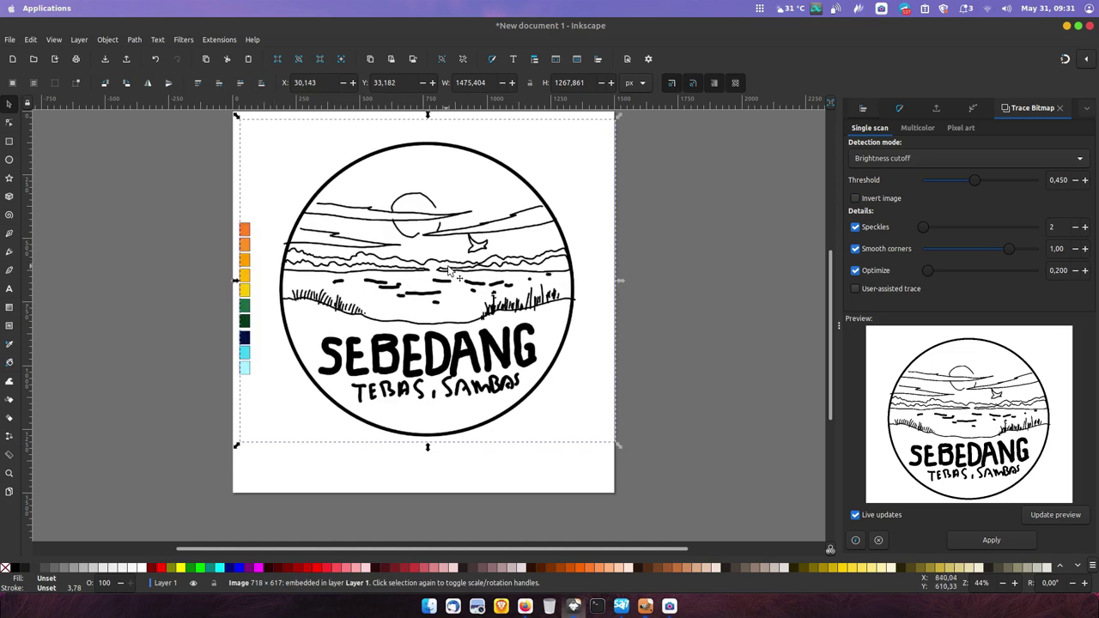
{"action": "key", "text": "Escape"}
Draw a circle over the sketch's round border
{"action": "scroll", "coordinate": [467, 282], "scroll_direction": "up", "scroll_amount": 1, "text": "ctrl"}
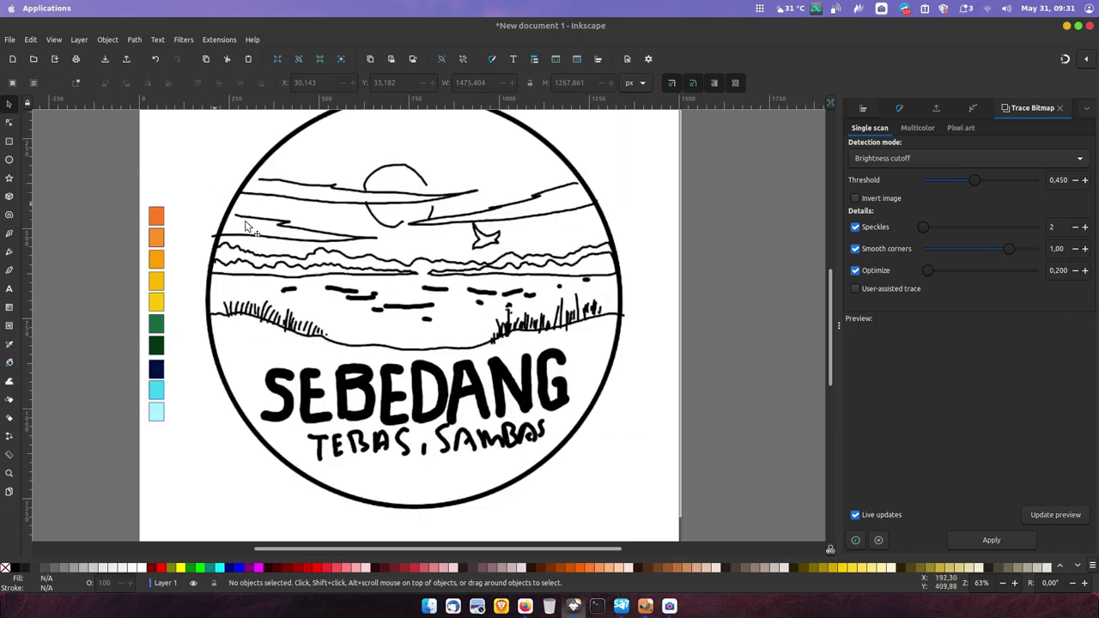
{"action": "scroll", "coordinate": [245, 226], "scroll_direction": "right", "scroll_amount": 1}
{"action": "left_click", "coordinate": [10, 161]}
{"action": "left_click", "coordinate": [404, 319]}
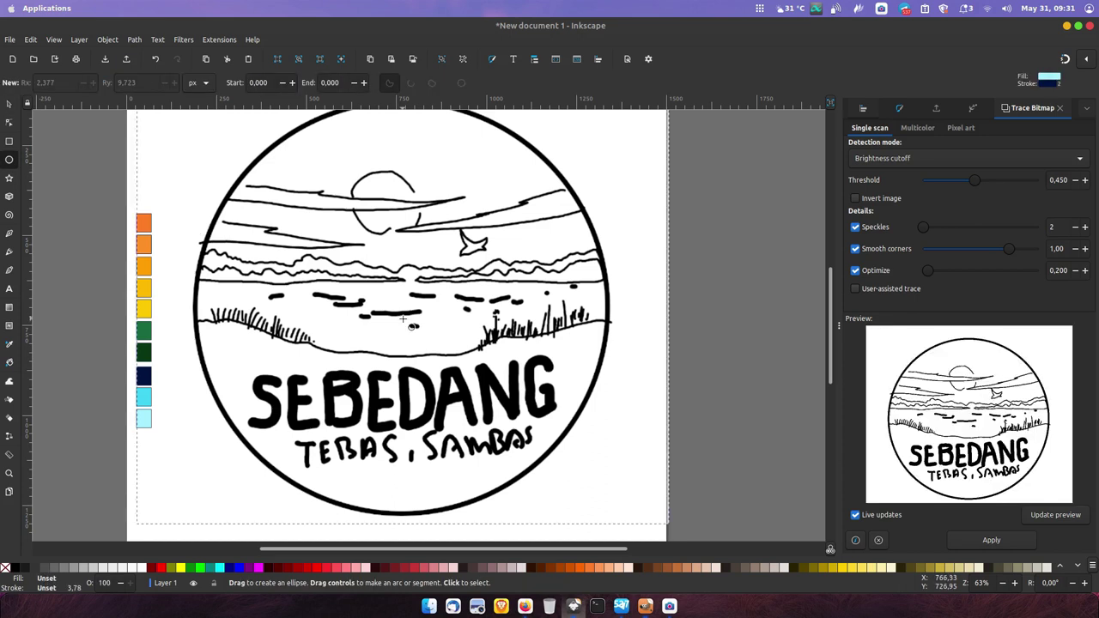
{"action": "left_click_drag", "start_coordinate": [294, 204], "coordinate": [605, 527]}
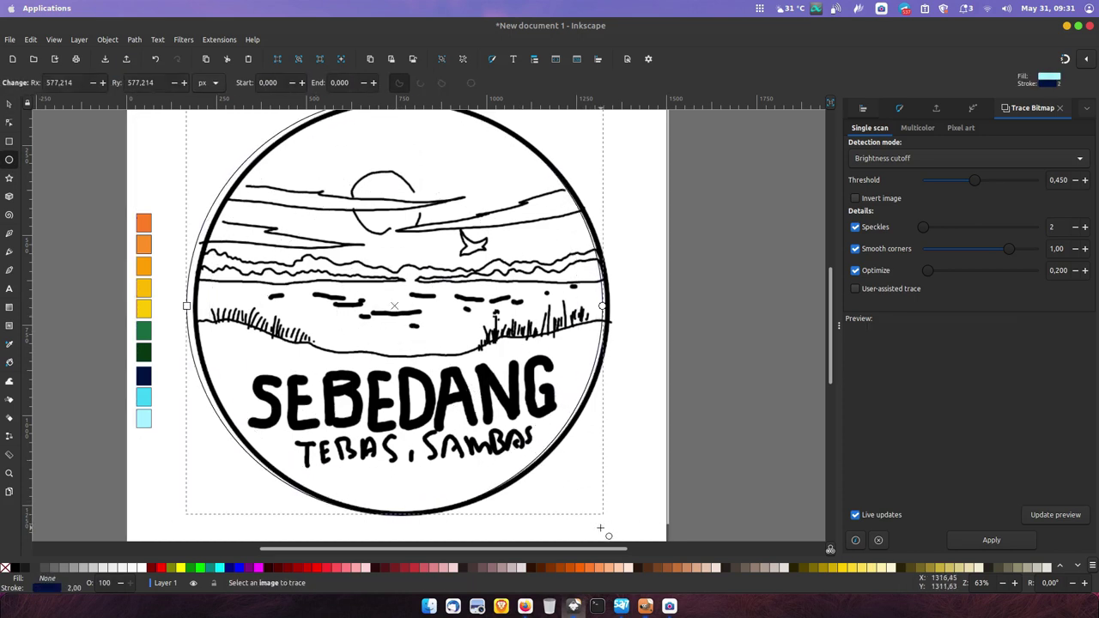
Colour the circle navy and give it a 20 px stroke width
{"action": "key", "text": "d"}
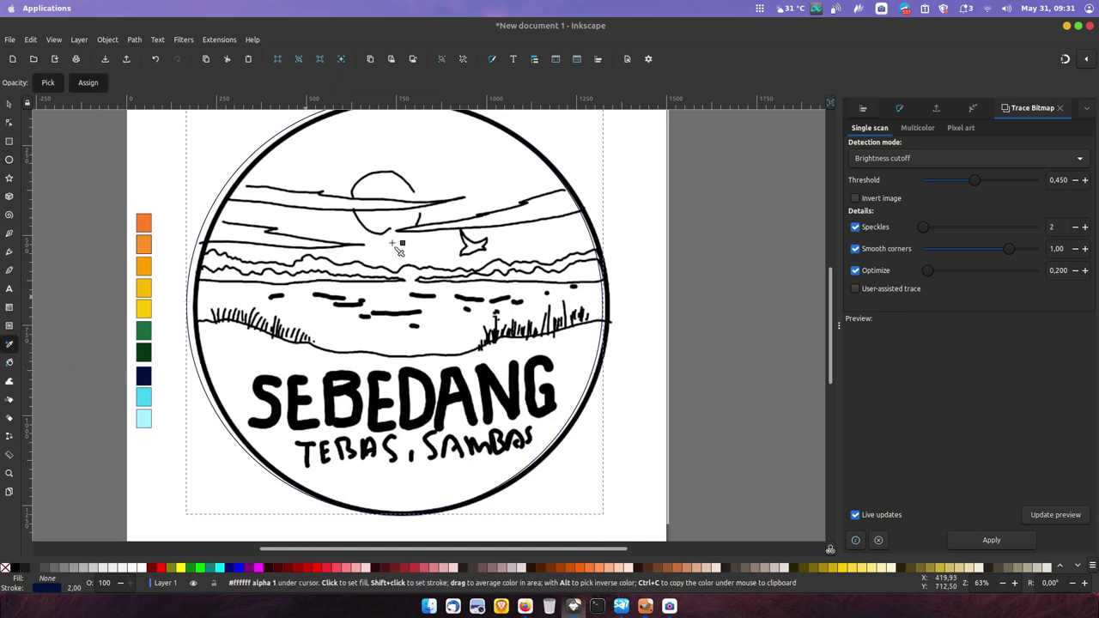
{"action": "key", "text": "ctrl+shift+f"}
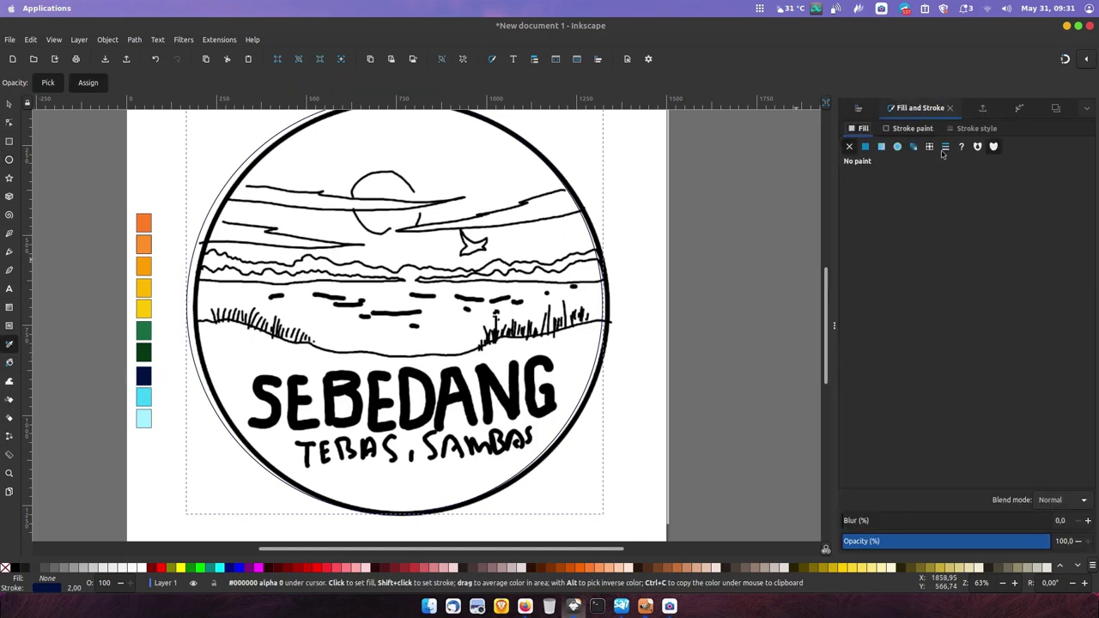
{"action": "left_click", "coordinate": [977, 128]}
{"action": "double_click", "coordinate": [895, 151]}
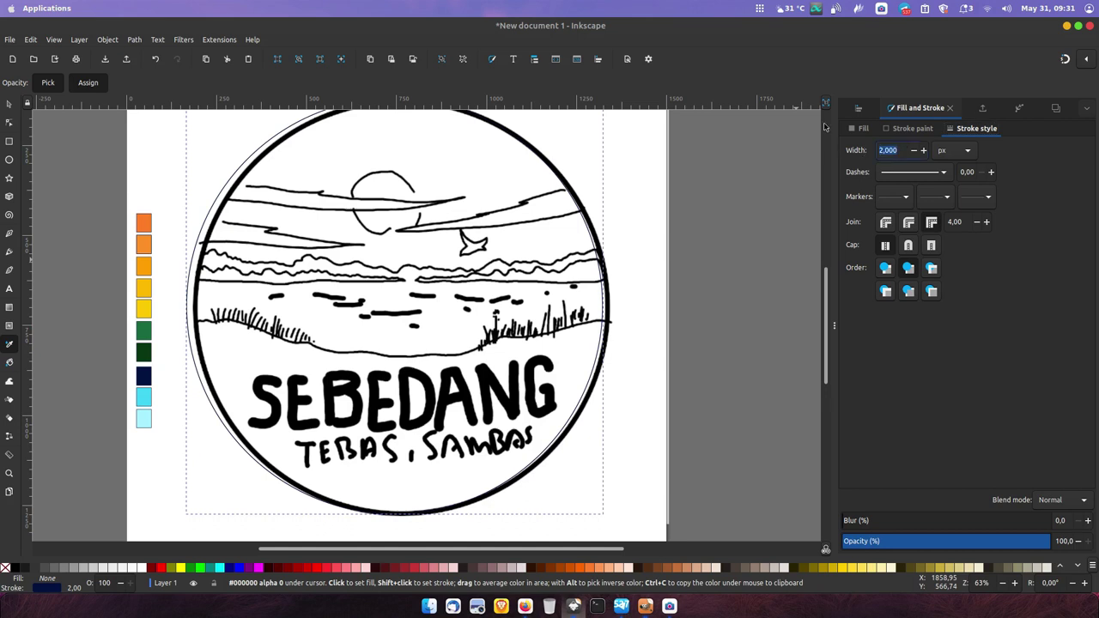
{"action": "type", "text": "20,000"}
{"action": "key", "text": "Return"}
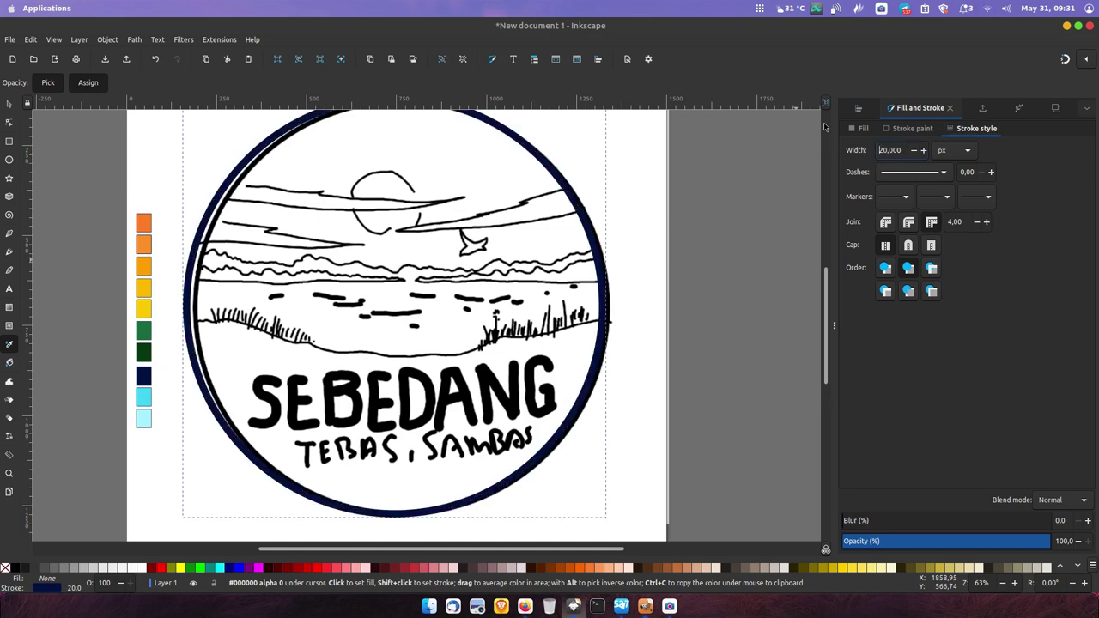
Fade the sketch to about 20% opacity, centred under the circle
{"action": "left_click", "coordinate": [9, 104]}
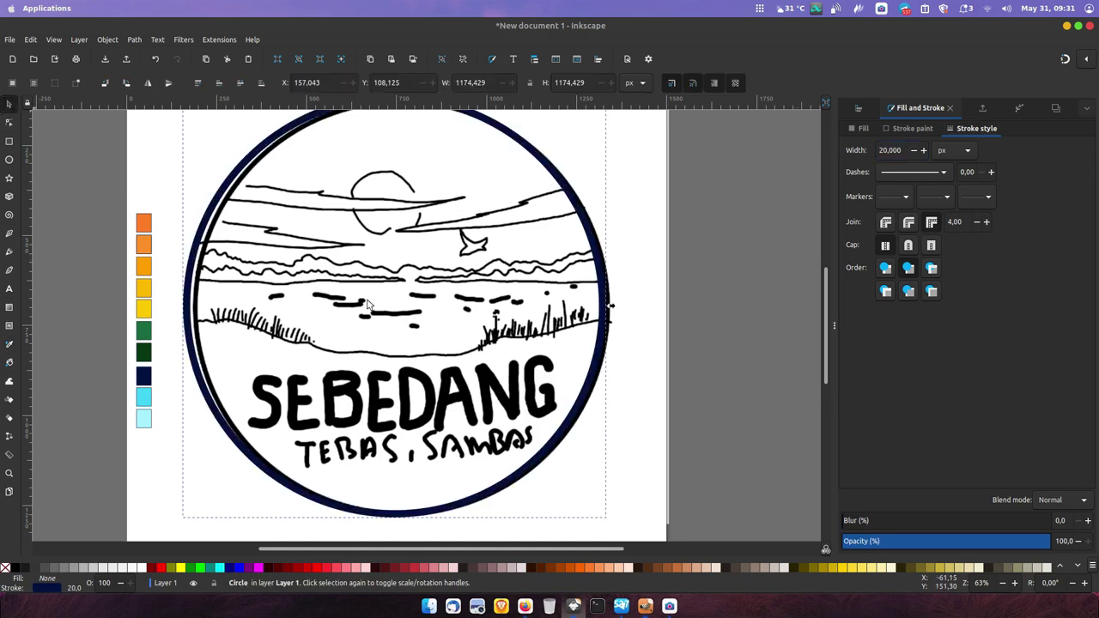
{"action": "left_click", "coordinate": [382, 324]}
{"action": "left_click", "coordinate": [905, 541]}
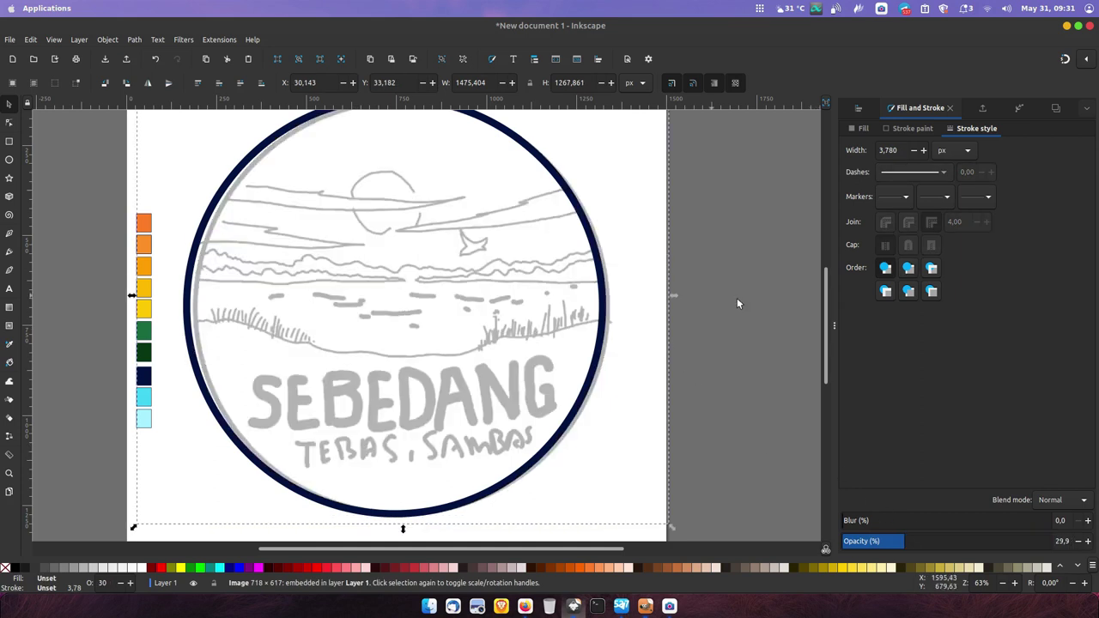
{"action": "left_click_drag", "start_coordinate": [439, 324], "coordinate": [423, 322]}
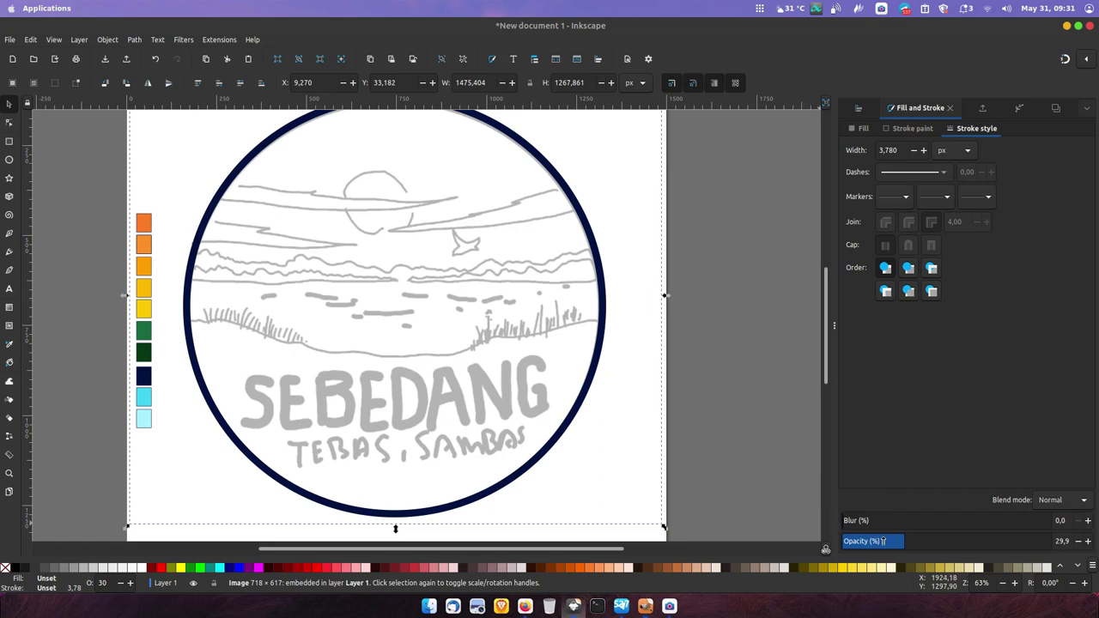
{"action": "left_click_drag", "start_coordinate": [883, 541], "coordinate": [859, 541]}
{"action": "key", "text": "Escape"}
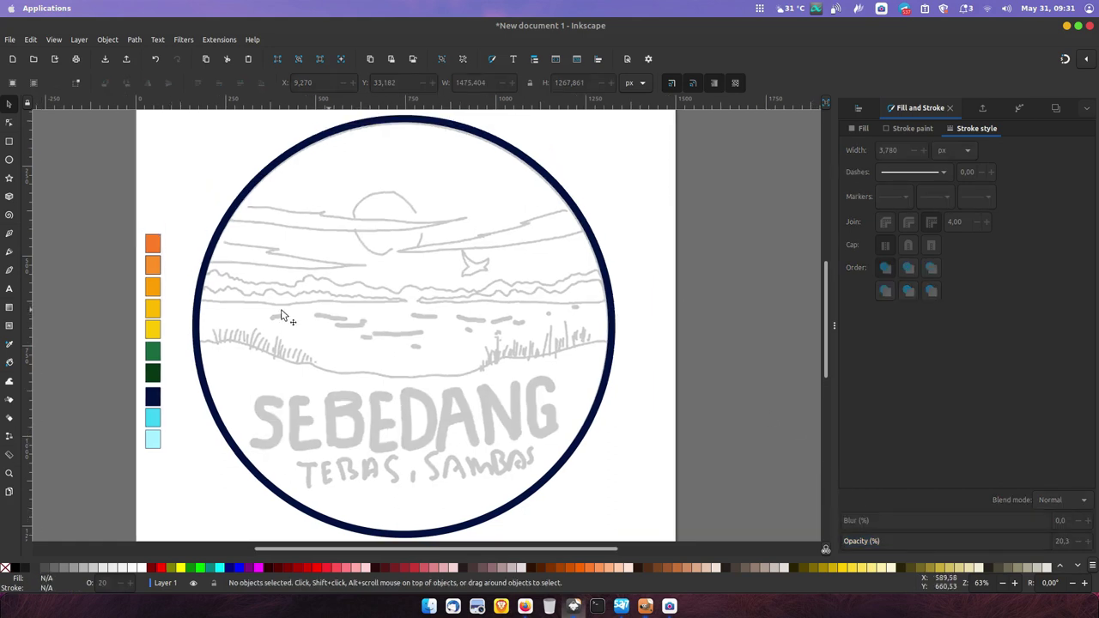
Trace the left treeline outline along the far shore with the Pencil tool
{"action": "scroll", "coordinate": [265, 294], "scroll_direction": "up", "scroll_amount": 2}
{"action": "scroll", "coordinate": [98, 284], "scroll_direction": "up", "scroll_amount": 1}
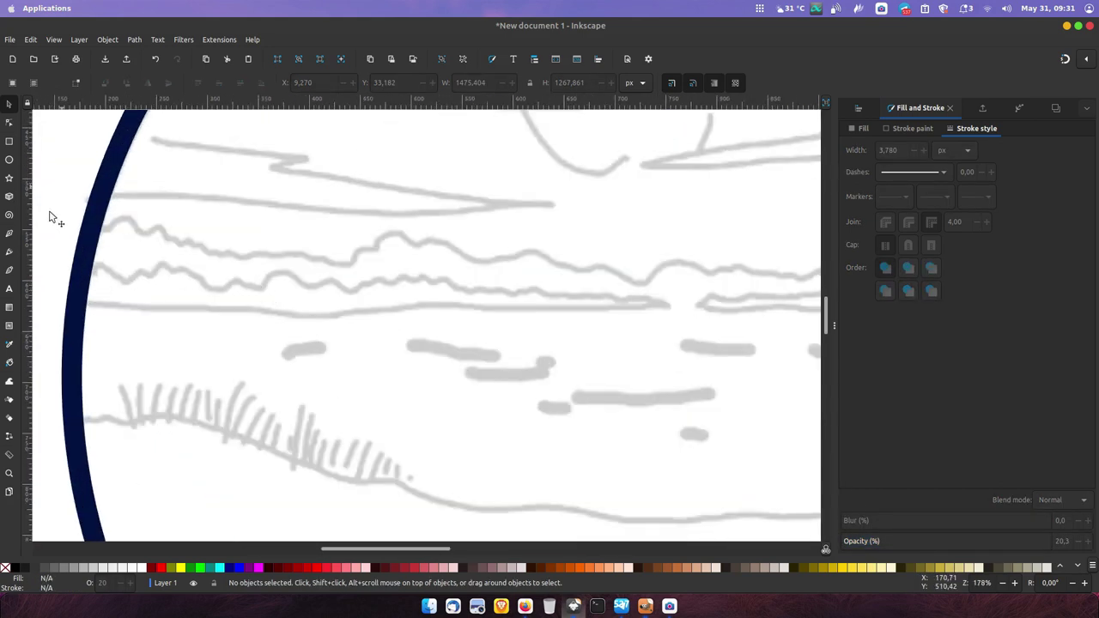
{"action": "left_click", "coordinate": [9, 252]}
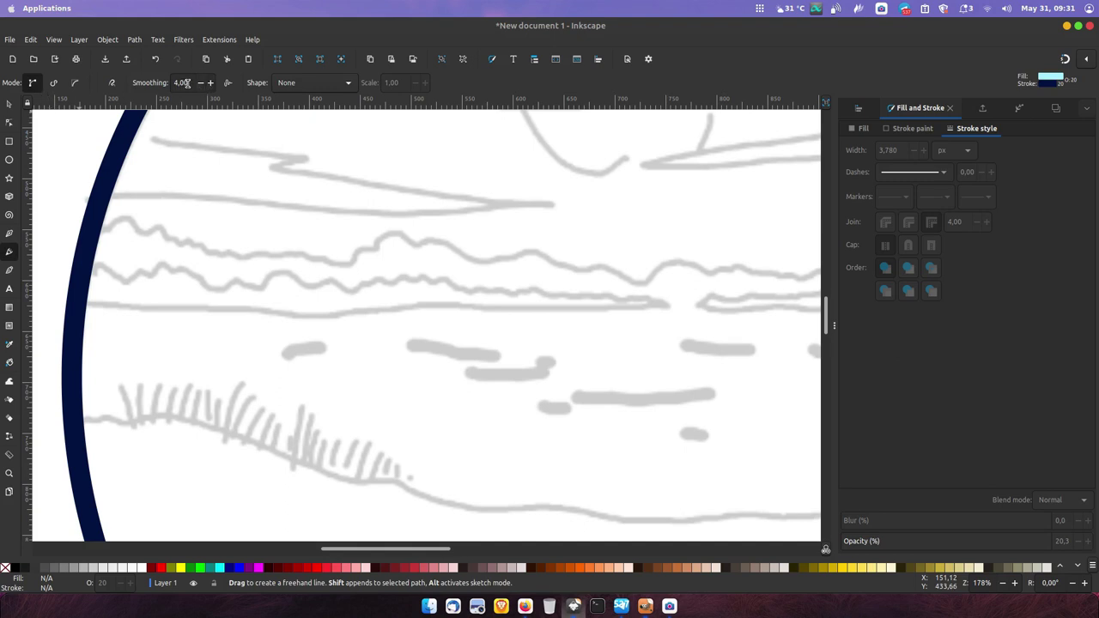
{"action": "mouse_move", "coordinate": [144, 112]}
{"action": "left_mouse_down"}
{"action": "mouse_move", "coordinate": [93, 273]}
{"action": "mouse_move", "coordinate": [380, 290]}
{"action": "mouse_move", "coordinate": [419, 278]}
{"action": "left_mouse_up"}
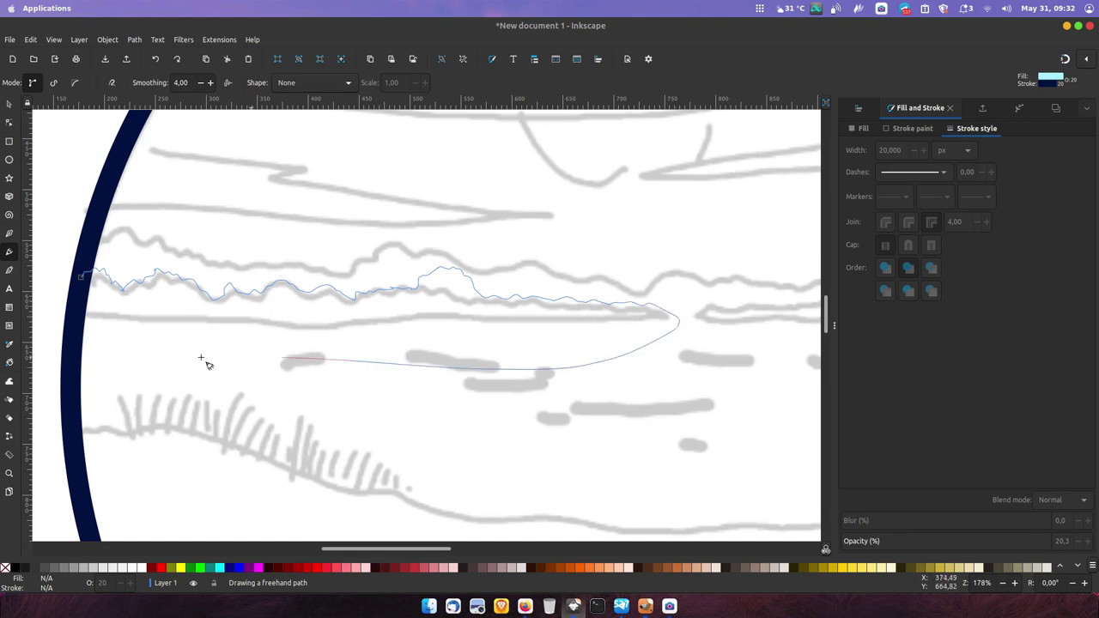
{"action": "left_click_drag", "start_coordinate": [679, 319], "coordinate": [85, 284]}
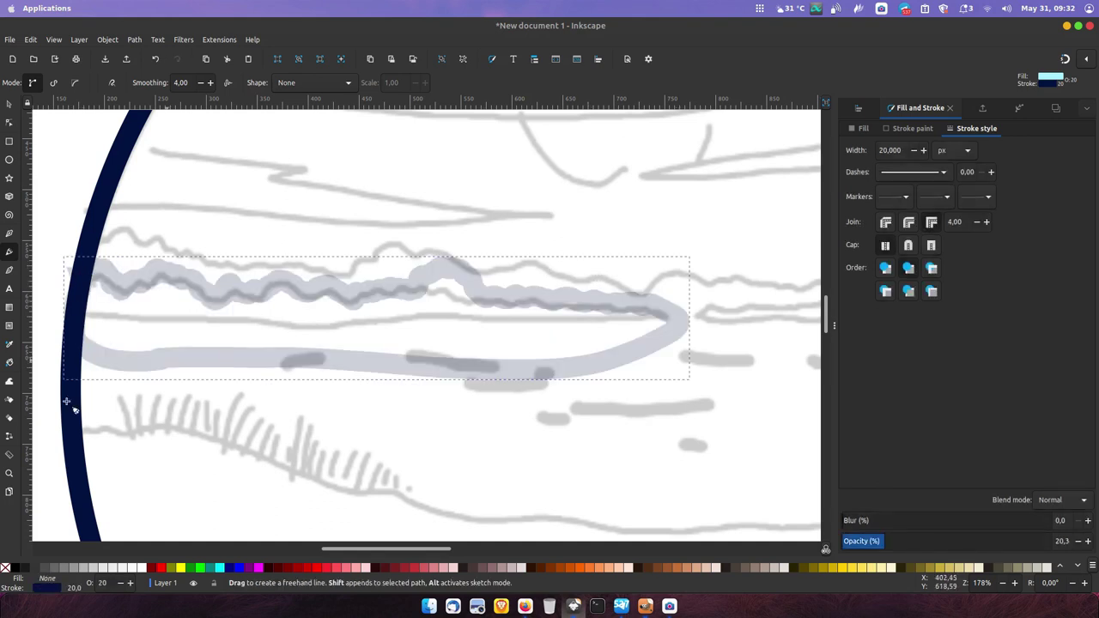
Fill the treeline solid dark green with no outline
{"action": "key", "text": "minus"}
{"action": "key", "text": "minus"}
{"action": "key", "text": "minus"}
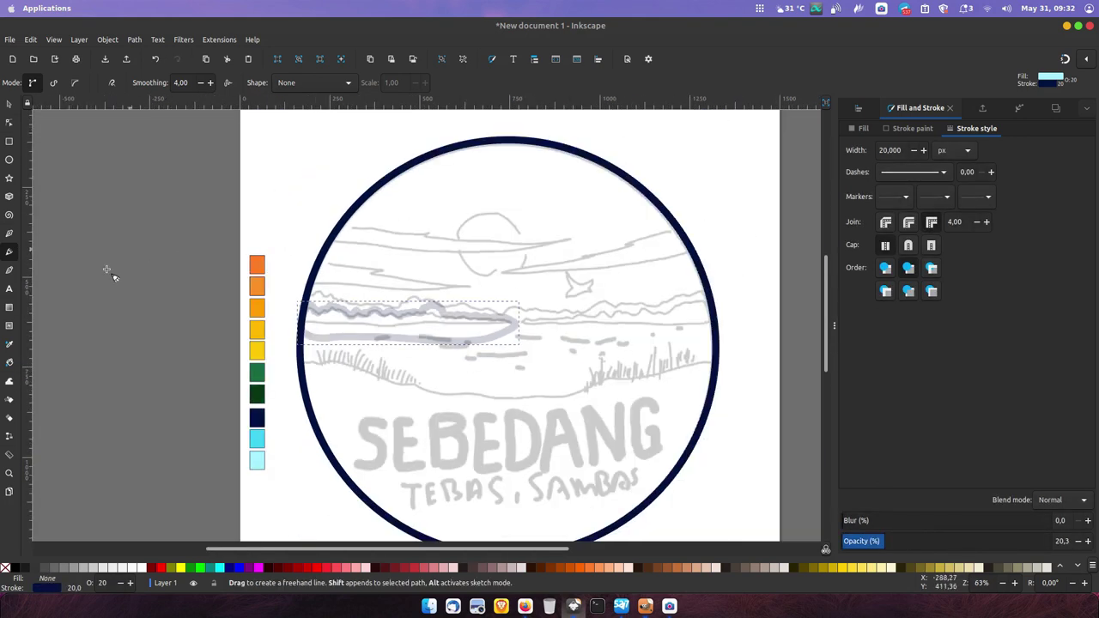
{"action": "key", "text": "d"}
{"action": "left_click", "coordinate": [373, 328]}
{"action": "left_click", "coordinate": [7, 570], "text": "shift"}
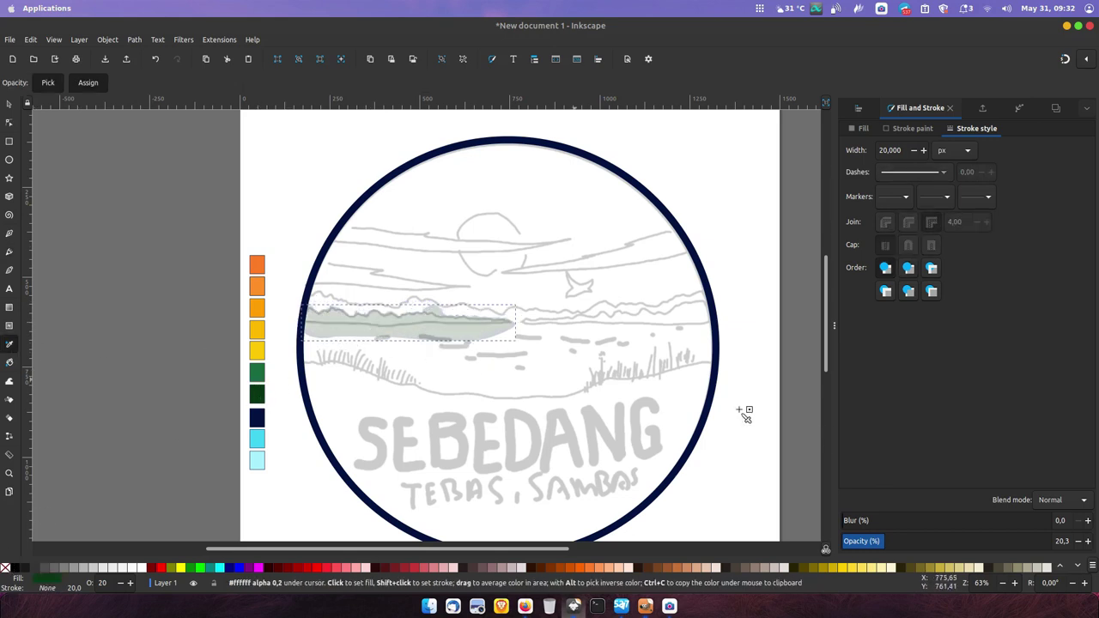
{"action": "left_click_drag", "start_coordinate": [884, 544], "coordinate": [1052, 545]}
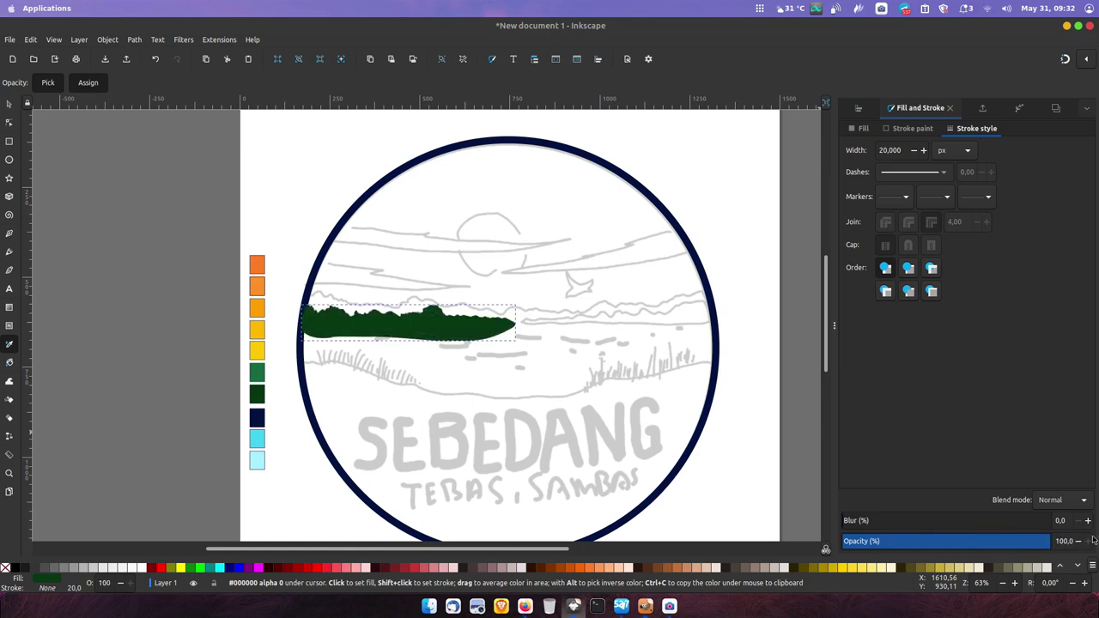
Trace the right-hand treeline as a second green shape
{"action": "left_click", "coordinate": [10, 251]}
{"action": "scroll", "coordinate": [546, 328], "scroll_direction": "right", "scroll_amount": 2}
{"action": "scroll", "coordinate": [559, 332], "scroll_direction": "up", "scroll_amount": 1, "text": "ctrl"}
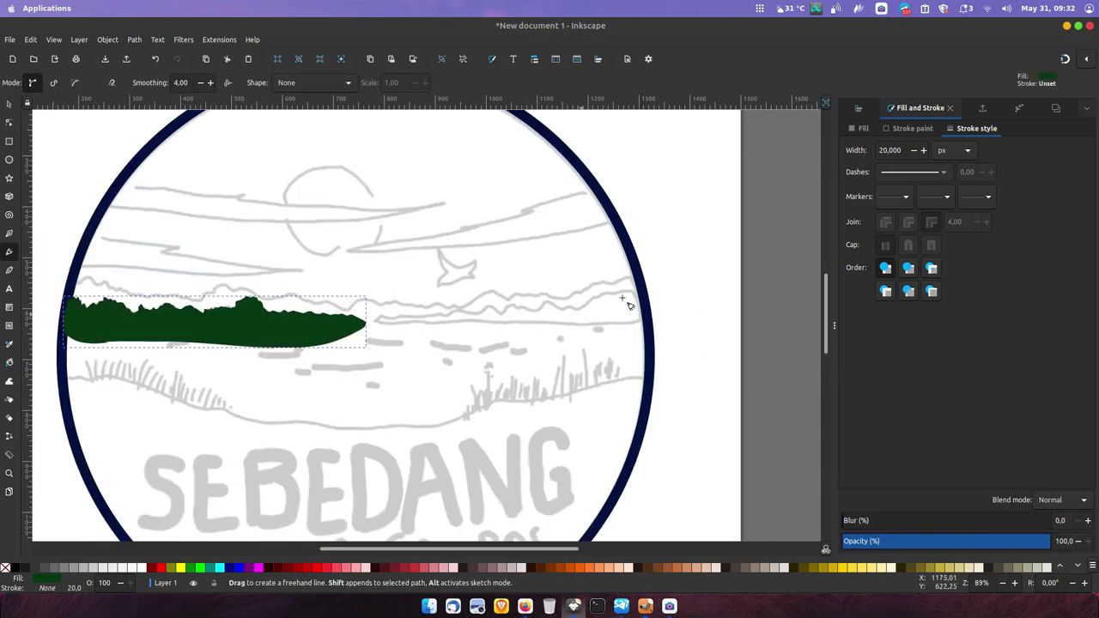
{"action": "left_click_drag", "start_coordinate": [652, 292], "coordinate": [597, 300]}
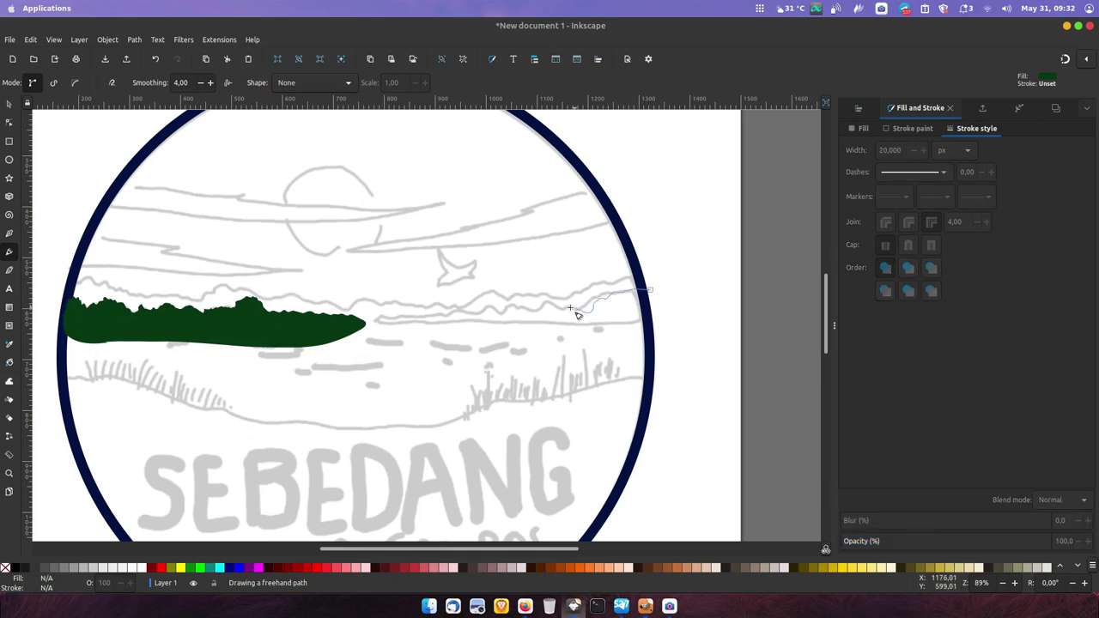
{"action": "left_click_drag", "start_coordinate": [507, 317], "coordinate": [478, 307]}
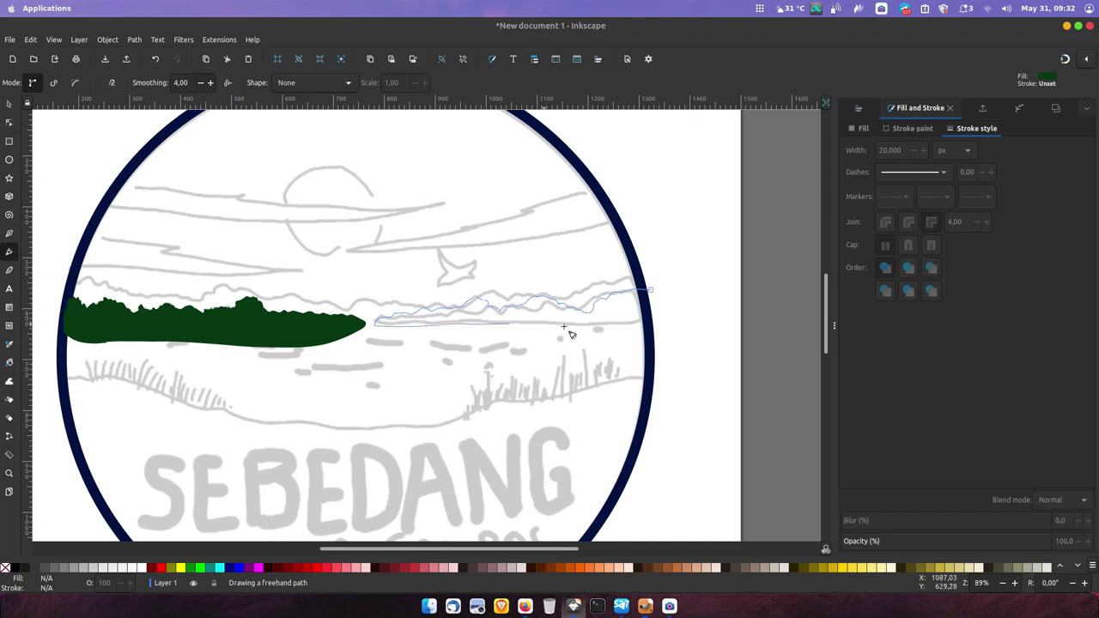
{"action": "left_click_drag", "start_coordinate": [392, 333], "coordinate": [655, 292]}
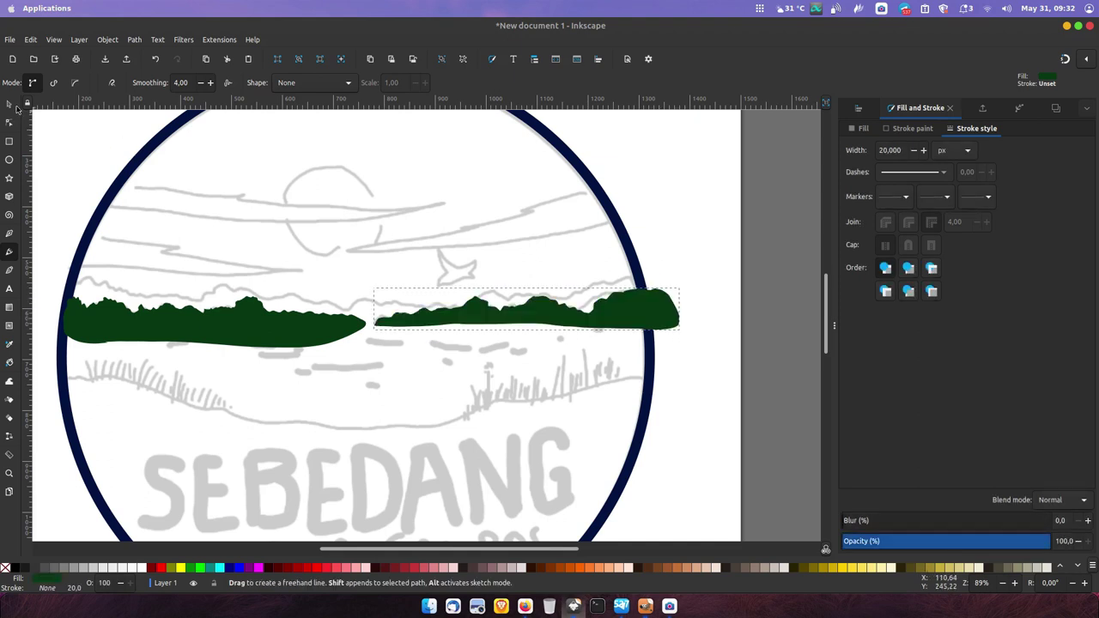
Select both treeline pieces and union them into one path
{"action": "key", "text": "s"}
{"action": "left_click_drag", "start_coordinate": [399, 323], "coordinate": [389, 322]}
{"action": "left_click", "coordinate": [303, 320], "text": "shift"}
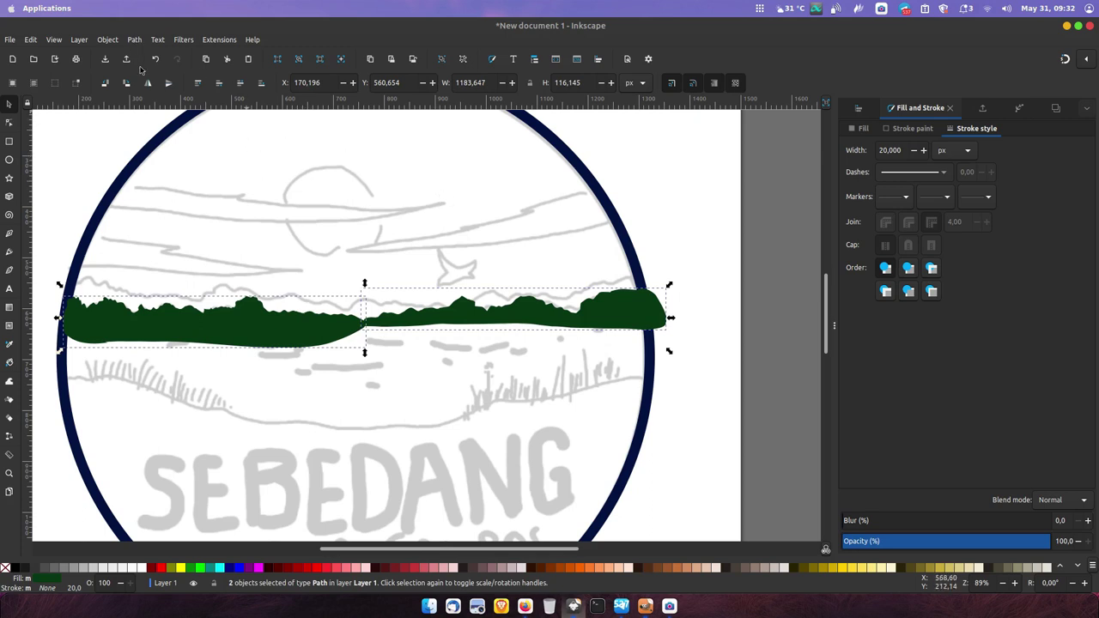
{"action": "left_click", "coordinate": [134, 40]}
{"action": "left_click", "coordinate": [155, 94]}
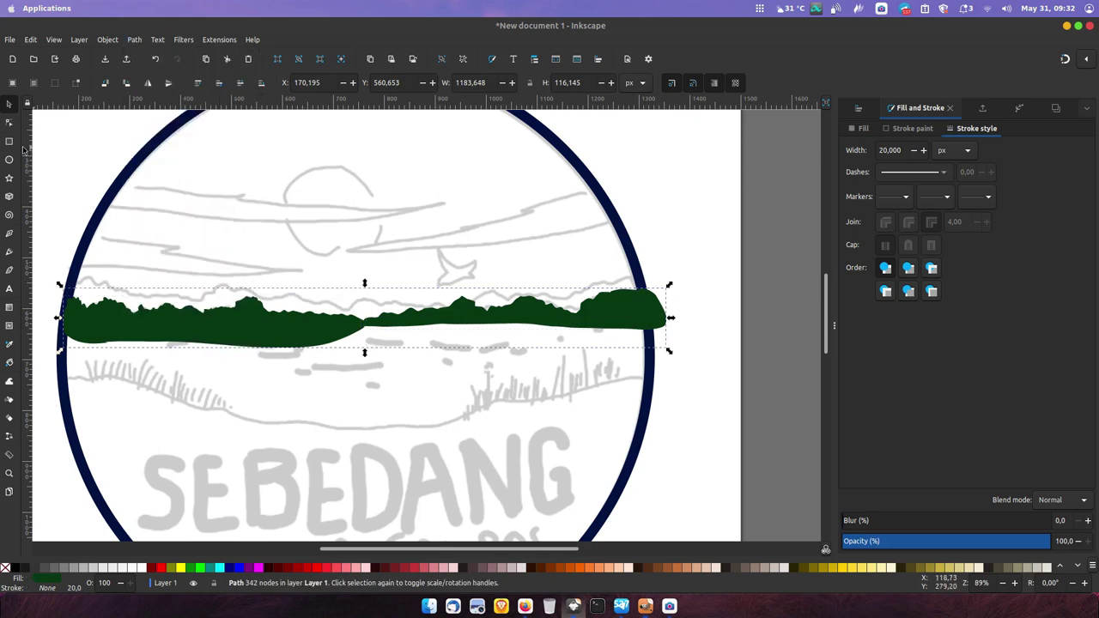
{"action": "key", "text": "r"}
{"action": "scroll", "coordinate": [46, 318], "scroll_direction": "down", "scroll_amount": 1}
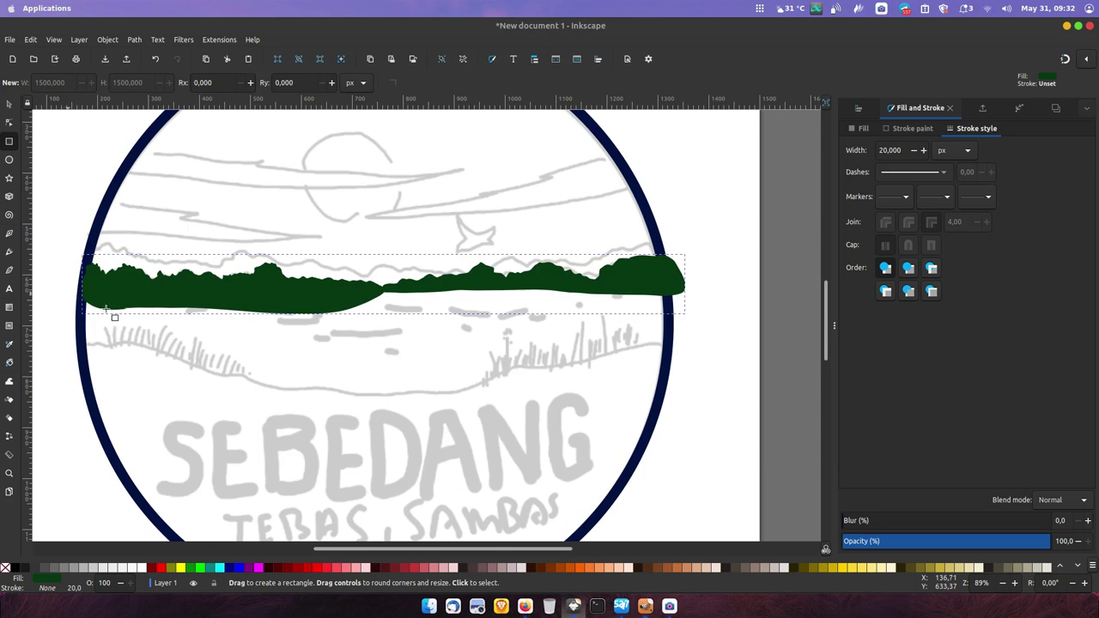
Draw a large rectangle over the lower landscape with a red hairline outline and no fill
{"action": "left_click_drag", "start_coordinate": [65, 292], "coordinate": [726, 475]}
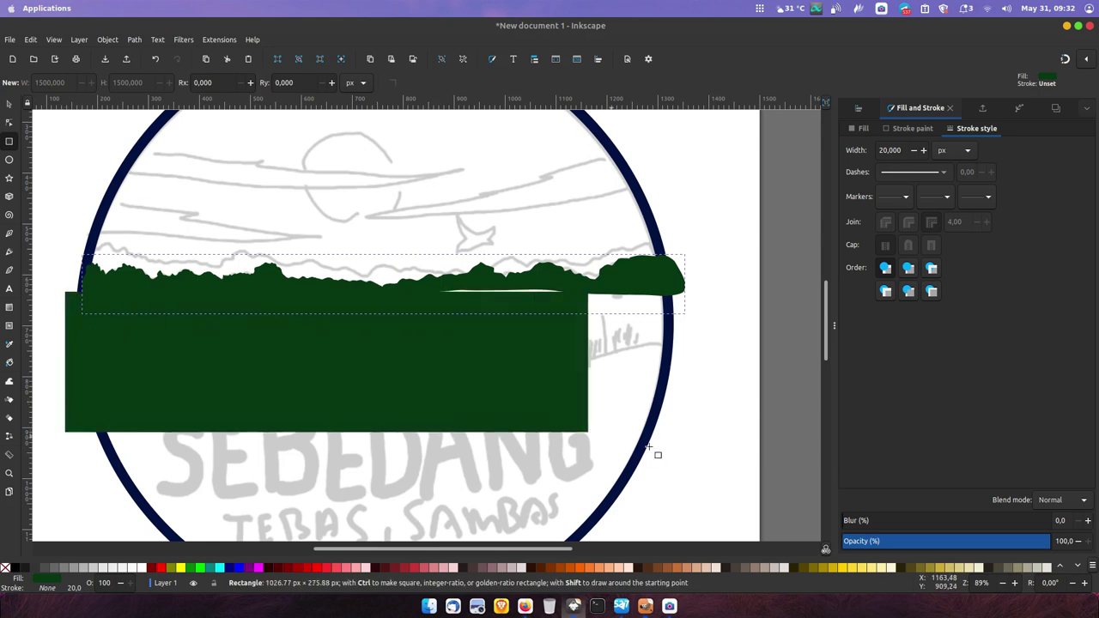
{"action": "left_click", "coordinate": [161, 568], "text": "shift"}
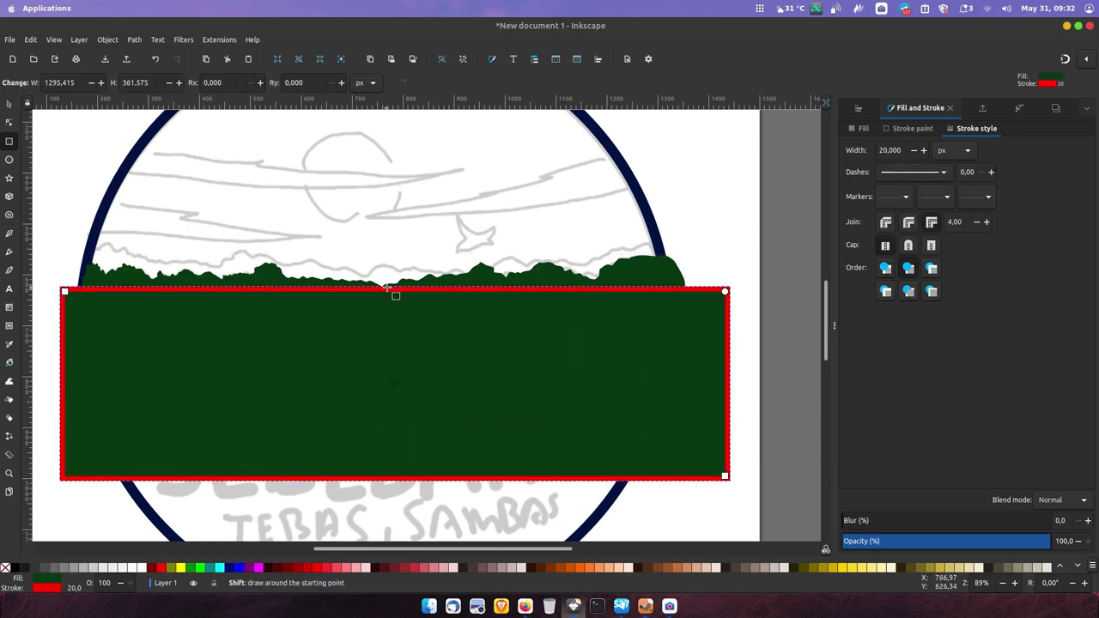
{"action": "left_click", "coordinate": [5, 567]}
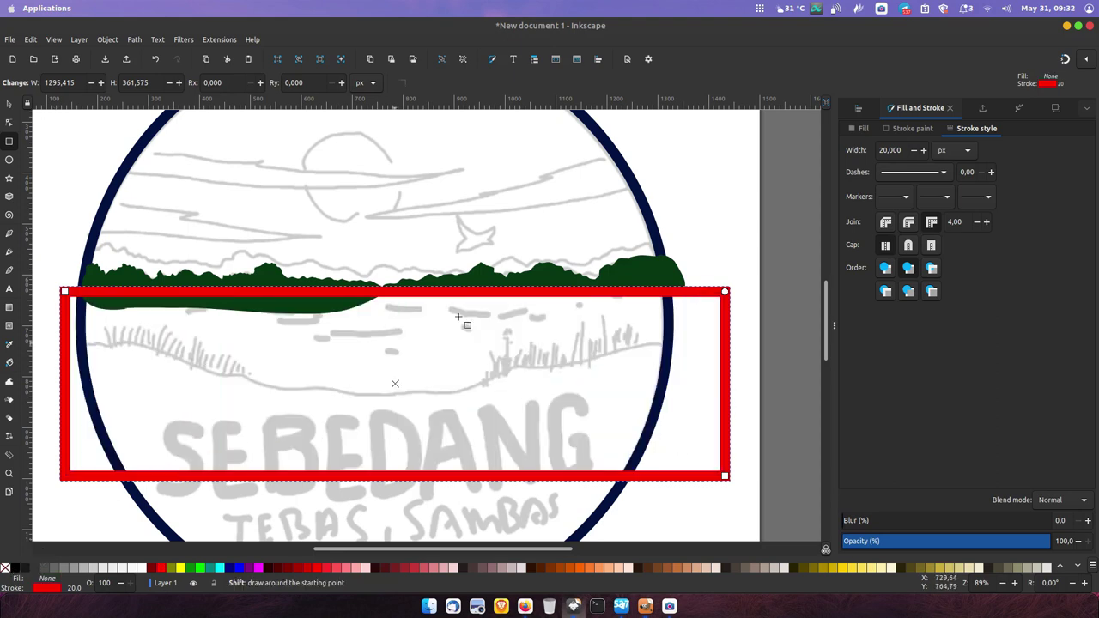
{"action": "left_click", "coordinate": [958, 154]}
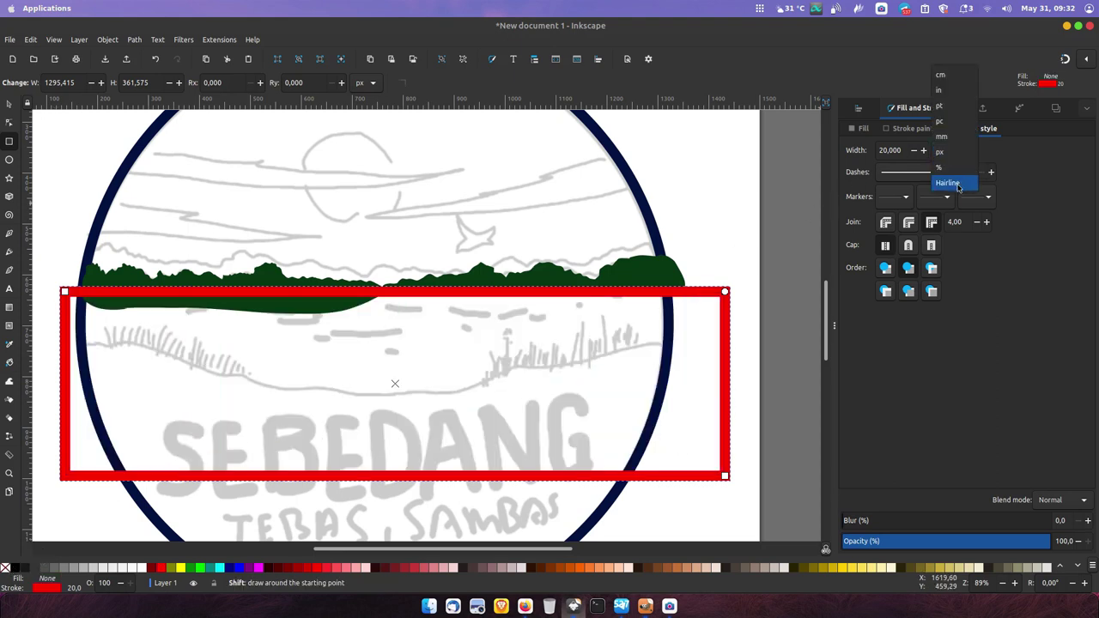
{"action": "left_click", "coordinate": [953, 182]}
Align the rectangle to the treeline base and subtract it to flatten the bottom edge
{"action": "key", "text": "s"}
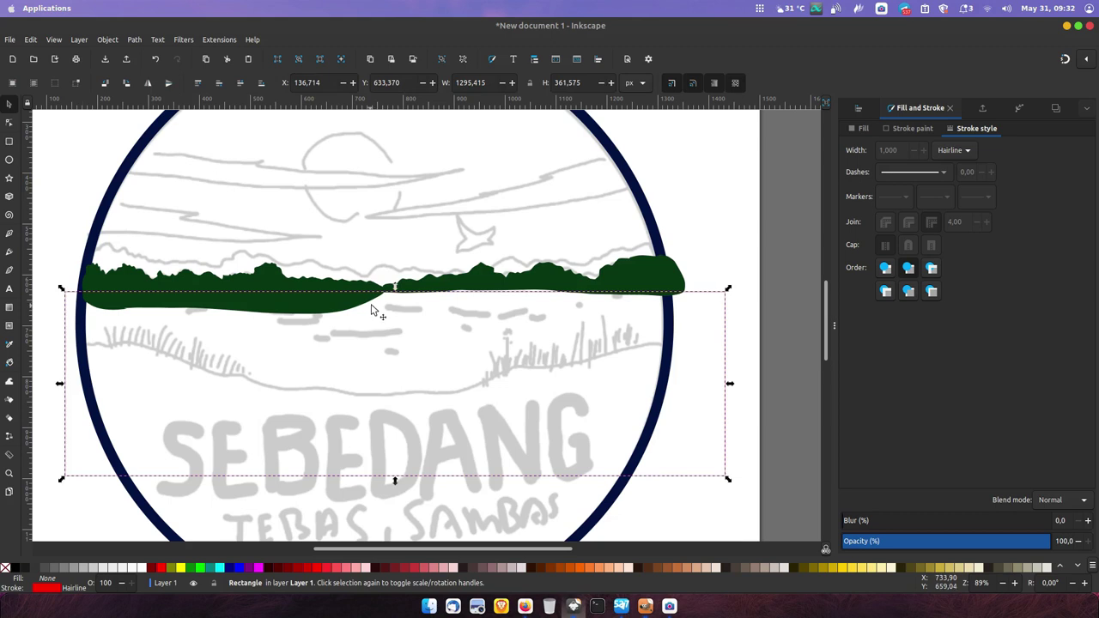
{"action": "scroll", "coordinate": [388, 297], "scroll_direction": "up", "scroll_amount": 1}
{"action": "left_click_drag", "start_coordinate": [398, 287], "coordinate": [406, 281]}
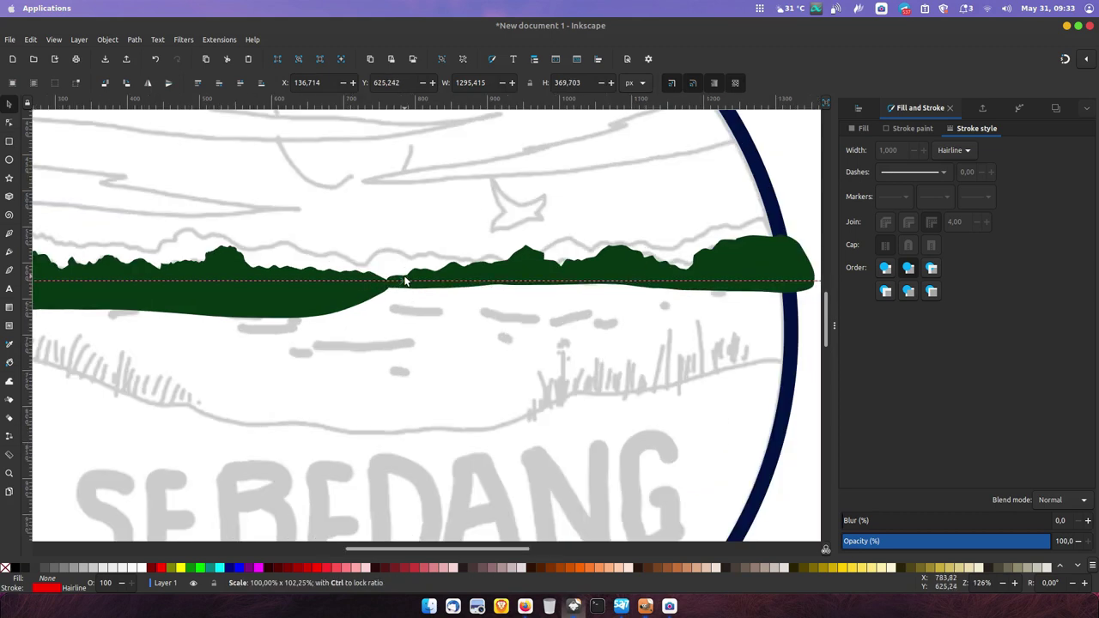
{"action": "left_click", "coordinate": [471, 273], "text": "shift"}
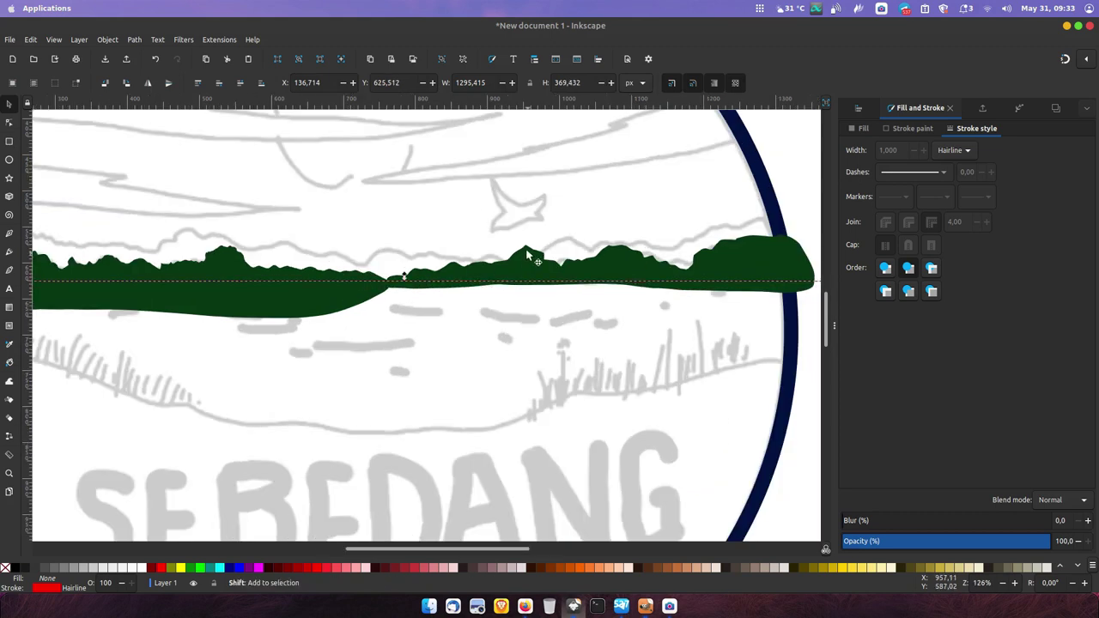
{"action": "left_click", "coordinate": [135, 39]}
{"action": "left_click", "coordinate": [165, 106]}
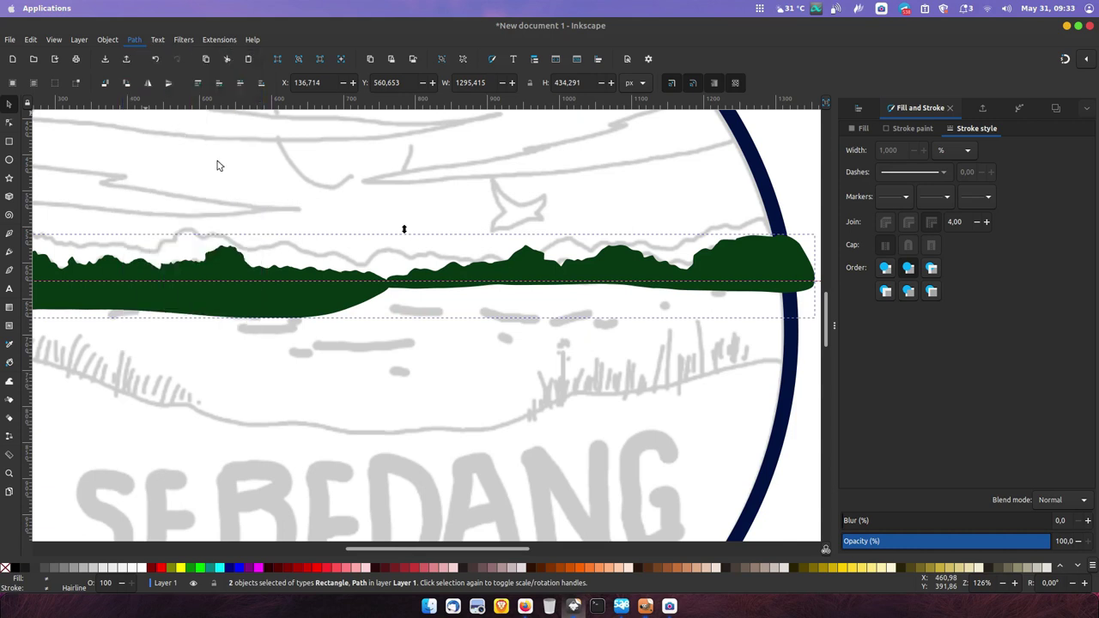
Intersect the treeline with the navy circle to trim it at the border
{"action": "left_click", "coordinate": [533, 338]}
{"action": "key", "text": "5"}
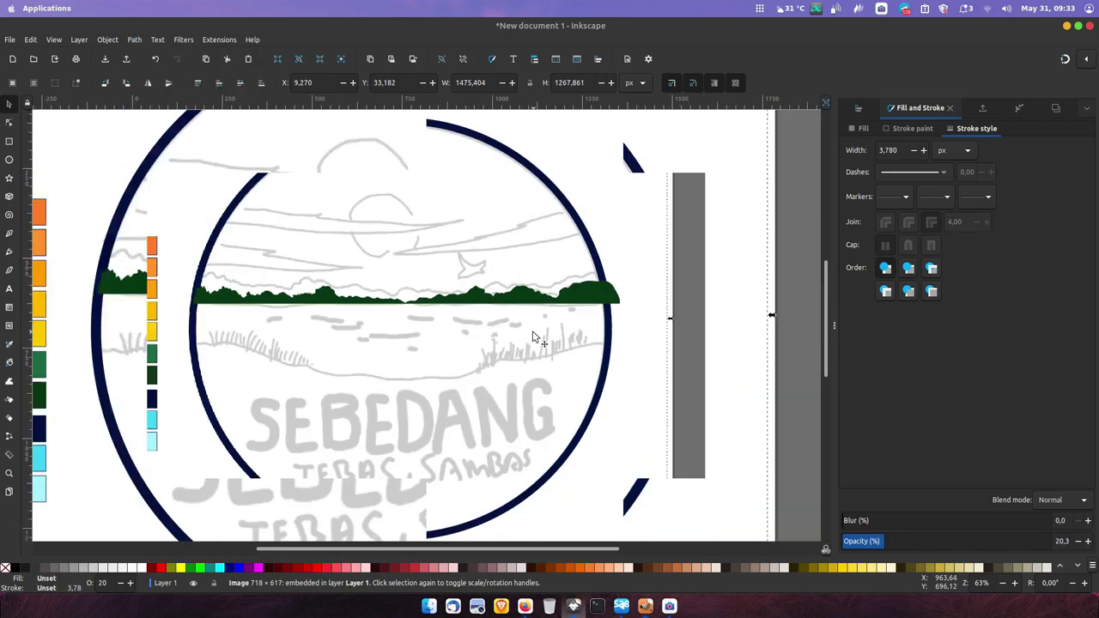
{"action": "left_click", "coordinate": [259, 276]}
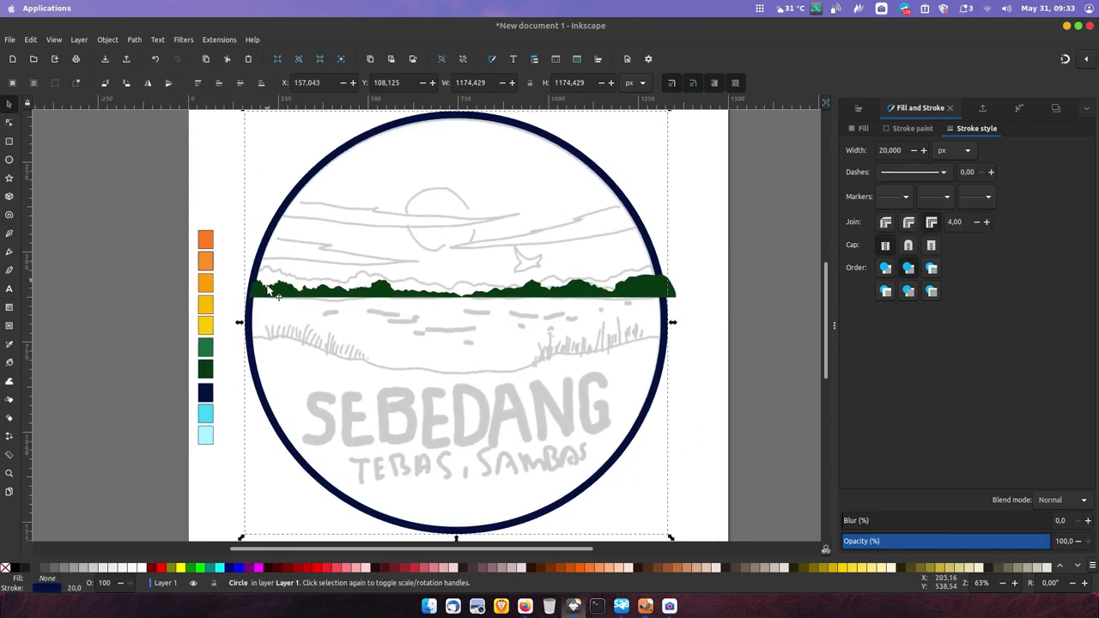
{"action": "left_click", "coordinate": [296, 297], "text": "shift"}
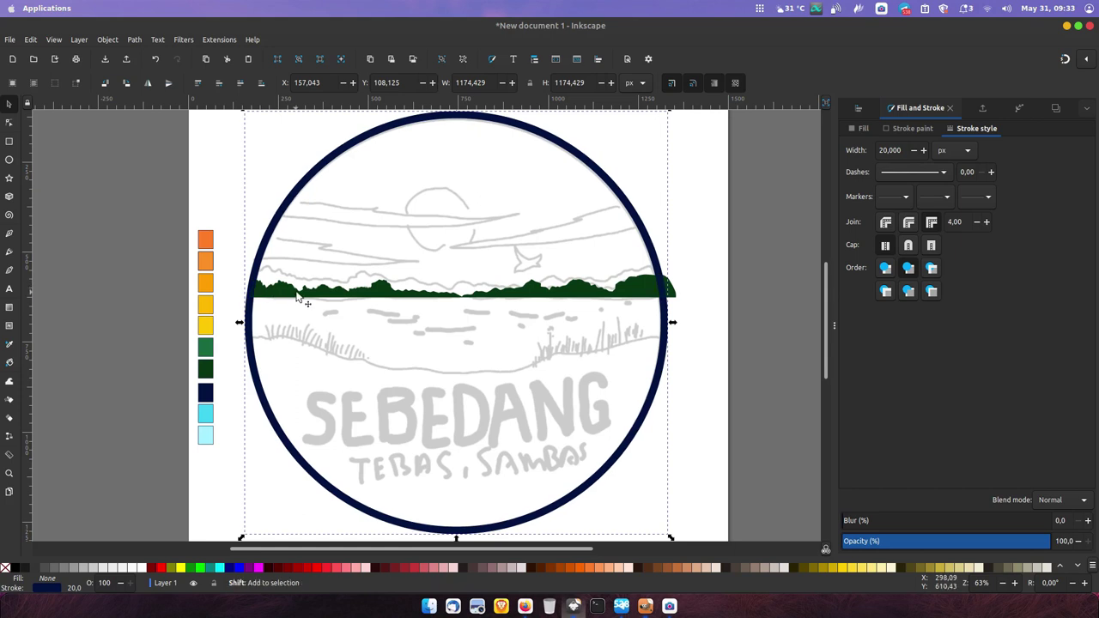
{"action": "left_click", "coordinate": [135, 40]}
{"action": "left_click", "coordinate": [164, 121]}
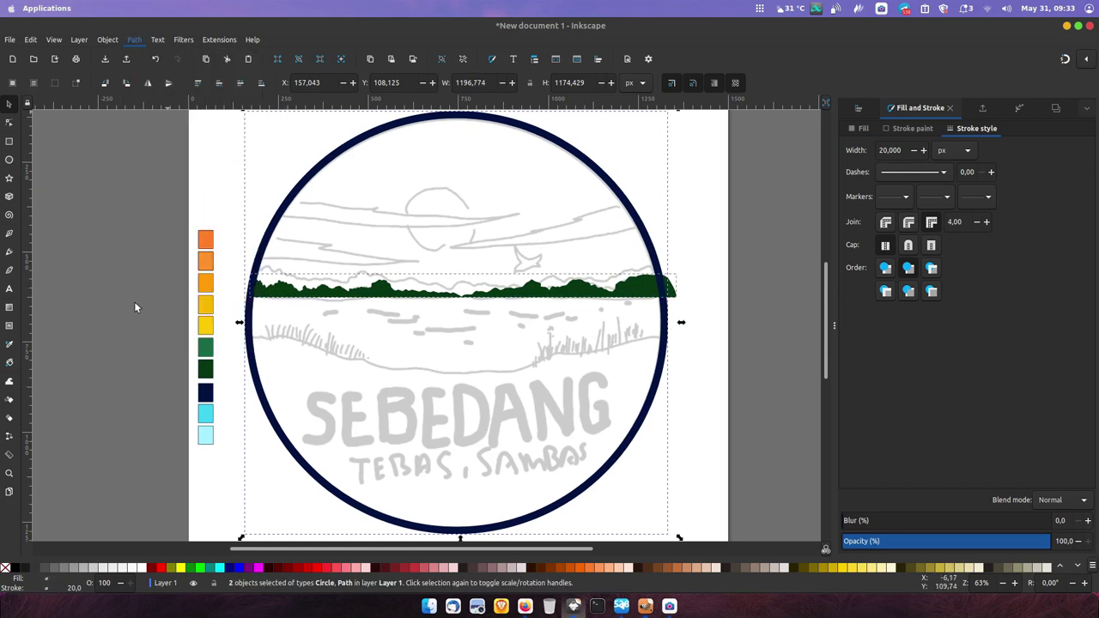
Trace a closed hill outline above the treeline, running along the shore curve
{"action": "left_click", "coordinate": [776, 251]}
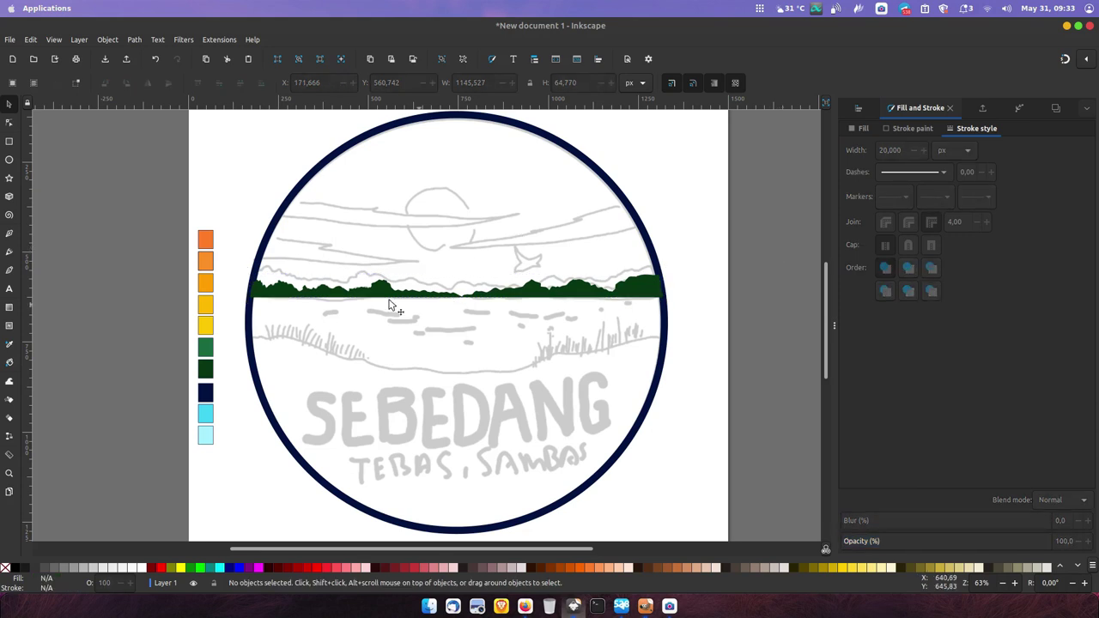
{"action": "scroll", "coordinate": [357, 298], "scroll_direction": "up", "scroll_amount": 1}
{"action": "left_click", "coordinate": [8, 251]}
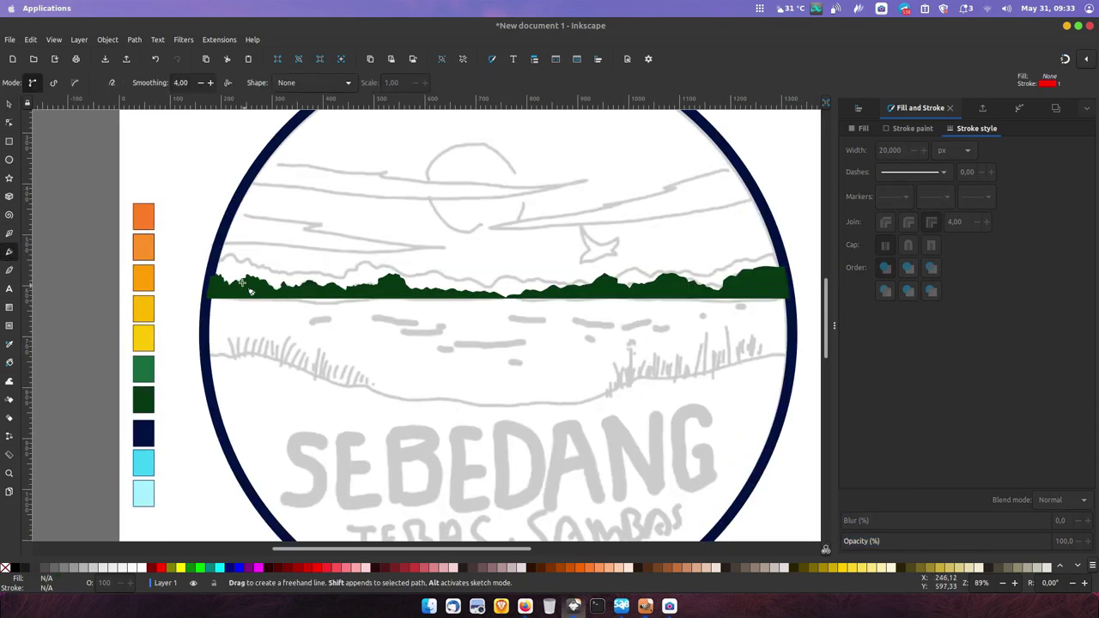
{"action": "scroll", "coordinate": [233, 288], "scroll_direction": "up", "scroll_amount": 1}
{"action": "left_click_drag", "start_coordinate": [291, 266], "coordinate": [354, 269]}
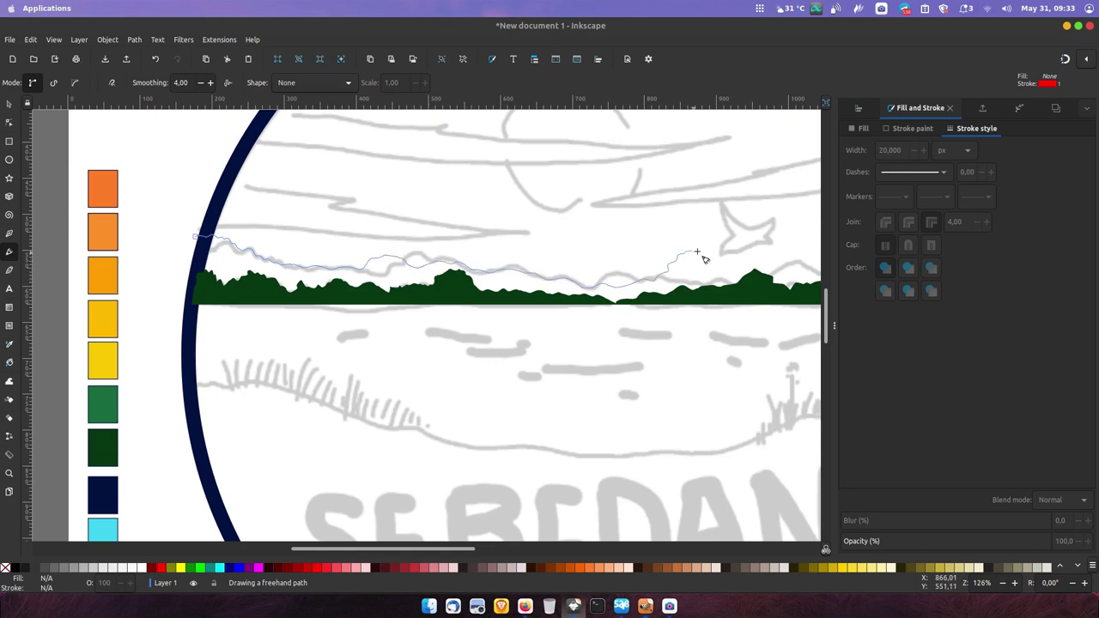
{"action": "left_click_drag", "start_coordinate": [737, 270], "coordinate": [788, 273]}
{"action": "scroll", "coordinate": [302, 267], "scroll_direction": "right", "scroll_amount": 15}
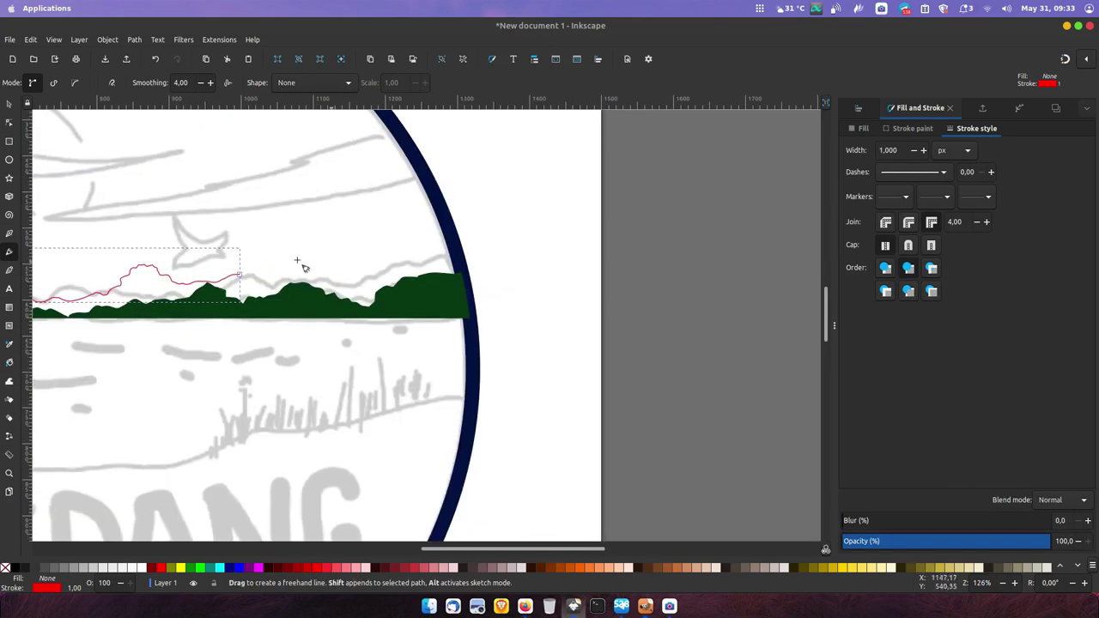
{"action": "mouse_move", "coordinate": [240, 276]}
{"action": "left_mouse_down"}
{"action": "mouse_move", "coordinate": [457, 250]}
{"action": "mouse_move", "coordinate": [277, 393]}
{"action": "mouse_move", "coordinate": [117, 423]}
{"action": "left_mouse_up"}
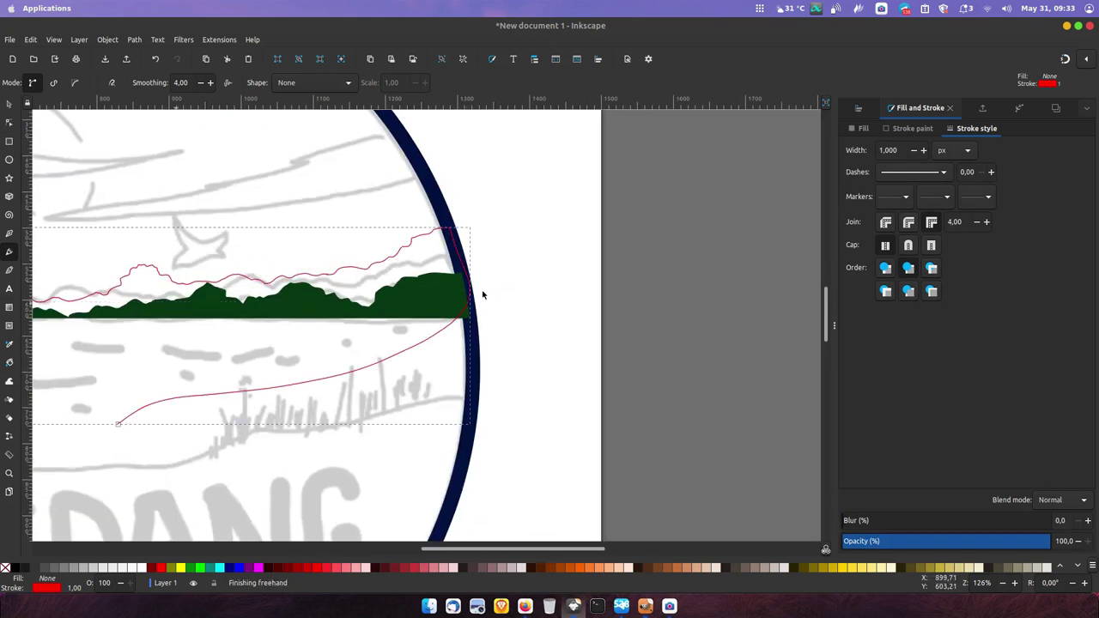
{"action": "scroll", "coordinate": [602, 387], "scroll_direction": "left", "scroll_amount": 14}
{"action": "mouse_move", "coordinate": [620, 395]}
{"action": "left_mouse_down"}
{"action": "mouse_move", "coordinate": [158, 255]}
{"action": "mouse_move", "coordinate": [154, 223]}
{"action": "left_mouse_up"}
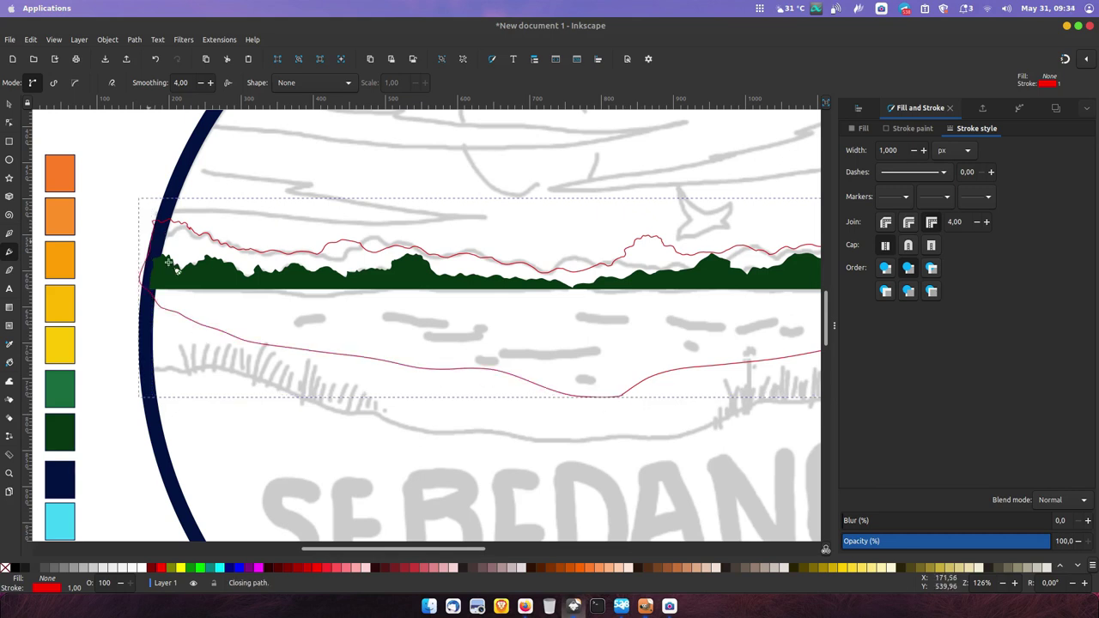
Fill the hill shape with the mid-green swatch and remove its outline
{"action": "left_click", "coordinate": [10, 344]}
{"action": "left_click", "coordinate": [67, 392]}
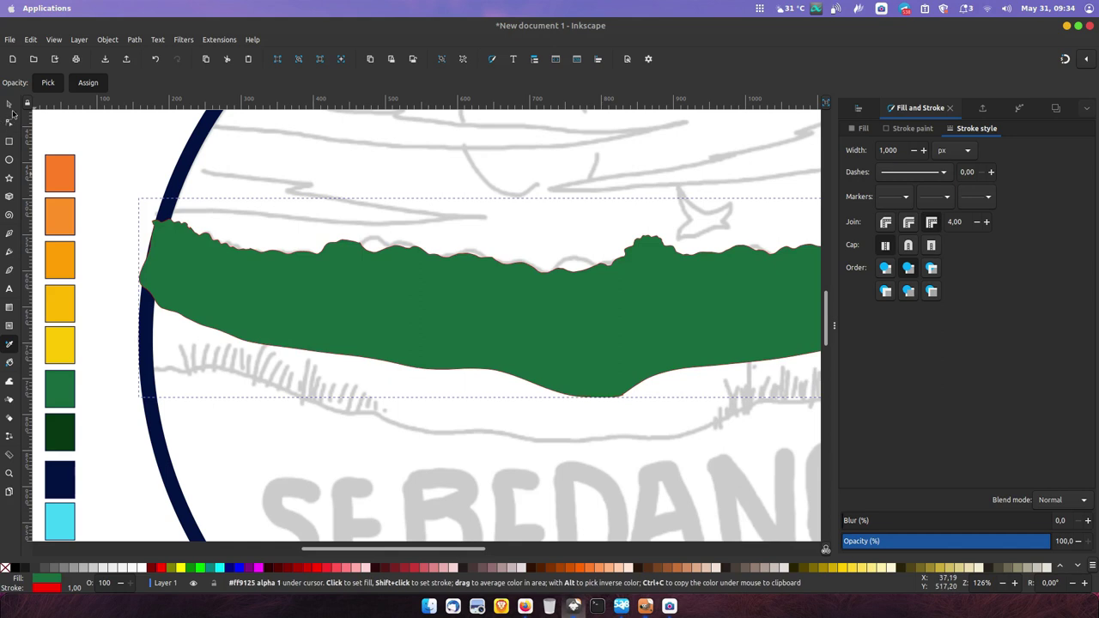
{"action": "key", "text": "s"}
{"action": "left_click", "coordinate": [7, 567], "text": "shift"}
Intersect the hills with the circle and lower them one step behind the treeline
{"action": "left_click", "coordinate": [187, 173]}
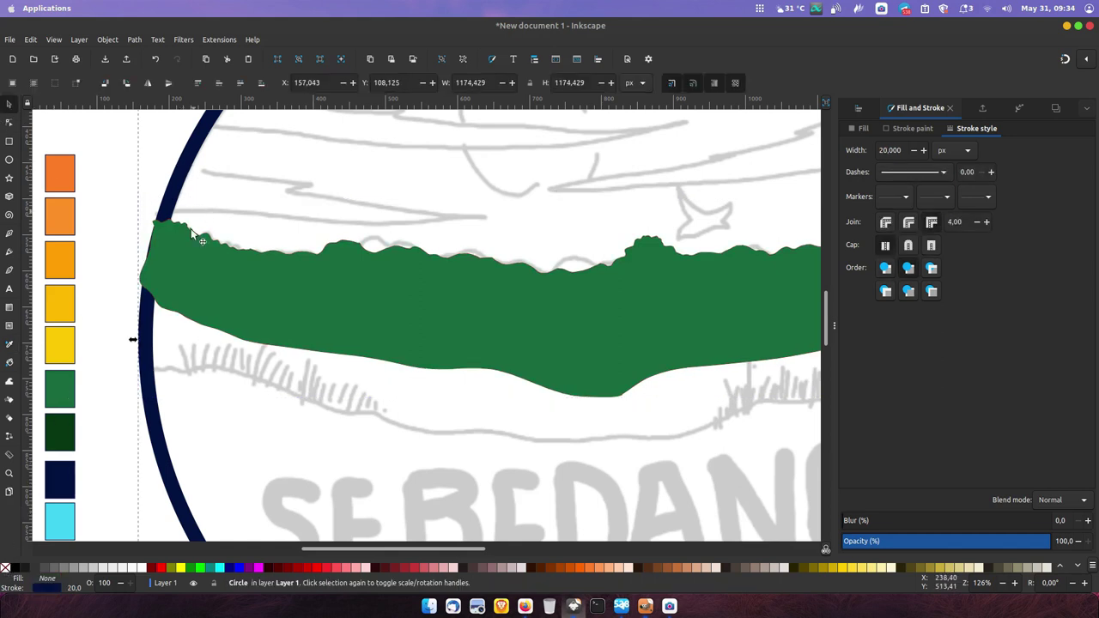
{"action": "left_click", "coordinate": [239, 272], "text": "shift"}
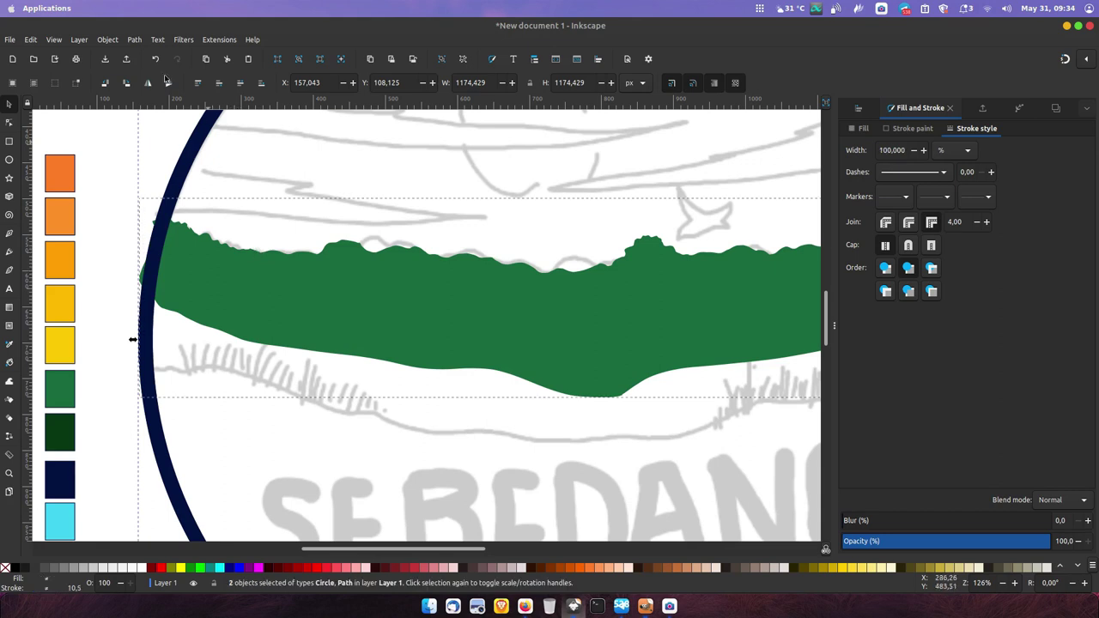
{"action": "left_click", "coordinate": [167, 118]}
{"action": "left_click", "coordinate": [246, 88]}
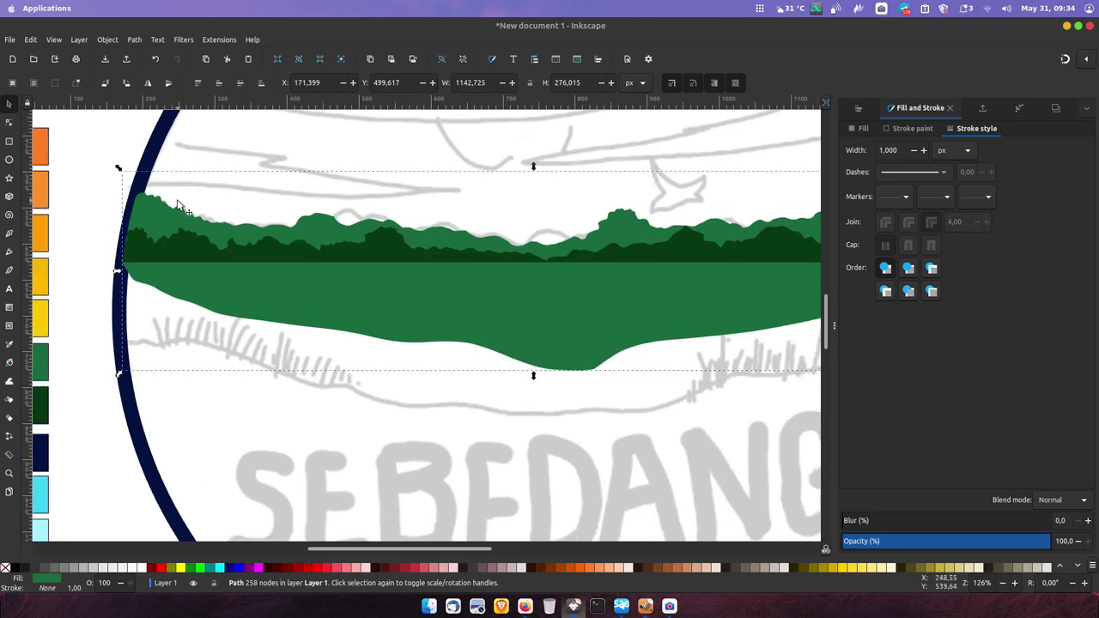
{"action": "key", "text": "minus"}
{"action": "left_click", "coordinate": [9, 142]}
Draw a large rectangle over the water area with a red outline and no fill
{"action": "left_click_drag", "start_coordinate": [198, 282], "coordinate": [786, 462]}
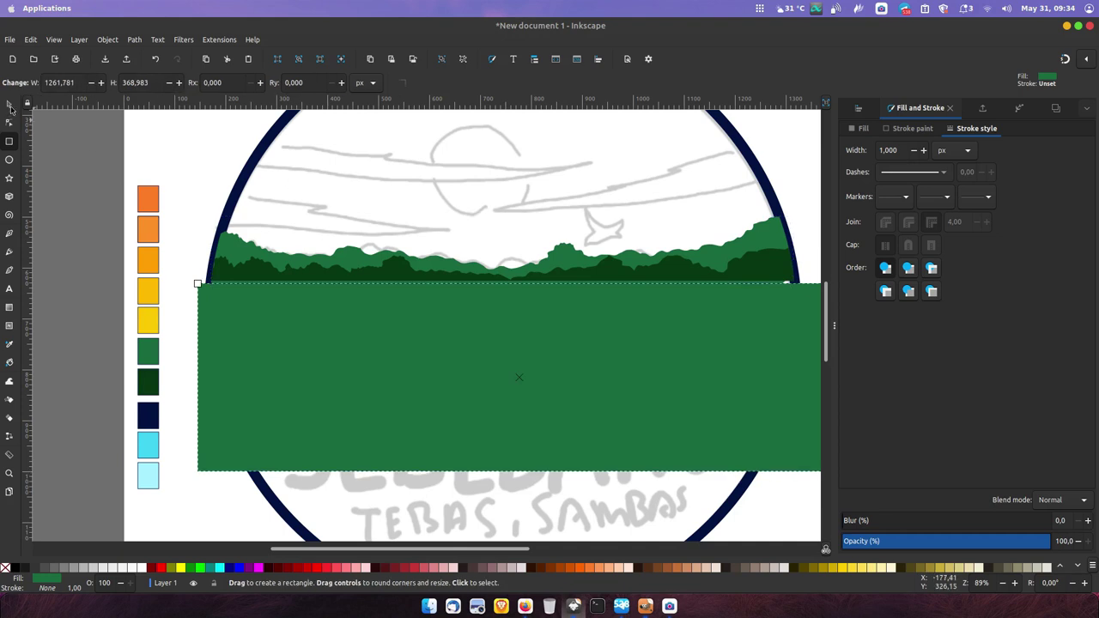
{"action": "key", "text": "s"}
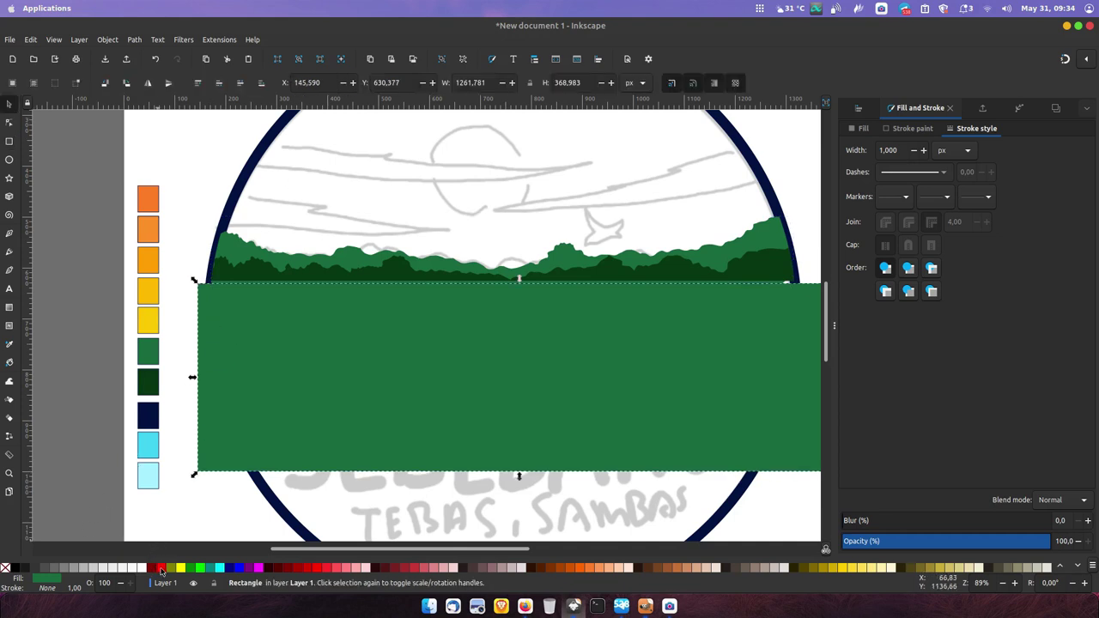
{"action": "left_click", "coordinate": [160, 568], "text": "shift"}
{"action": "left_click", "coordinate": [6, 568]}
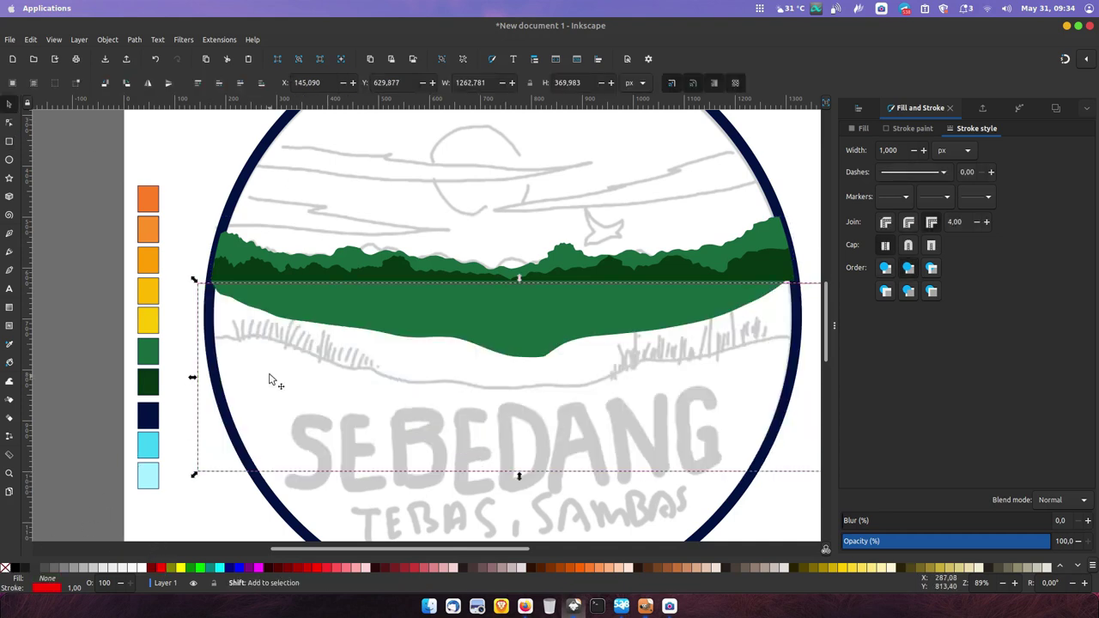
Subtract the rectangle from the green land so it ends flat at the treeline base
{"action": "scroll", "coordinate": [496, 282], "scroll_direction": "up", "scroll_amount": 2}
{"action": "scroll", "coordinate": [501, 290], "scroll_direction": "up", "scroll_amount": 1}
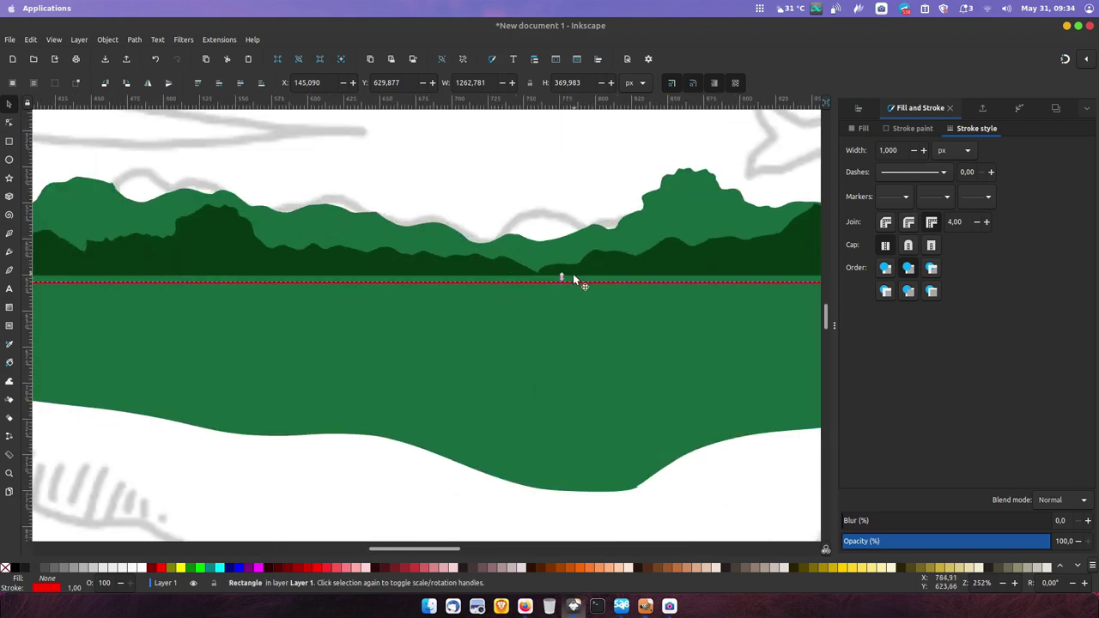
{"action": "scroll", "coordinate": [572, 273], "scroll_direction": "up", "scroll_amount": 1}
{"action": "scroll", "coordinate": [570, 276], "scroll_direction": "up", "scroll_amount": 1}
{"action": "left_click", "coordinate": [589, 270], "text": "shift"}
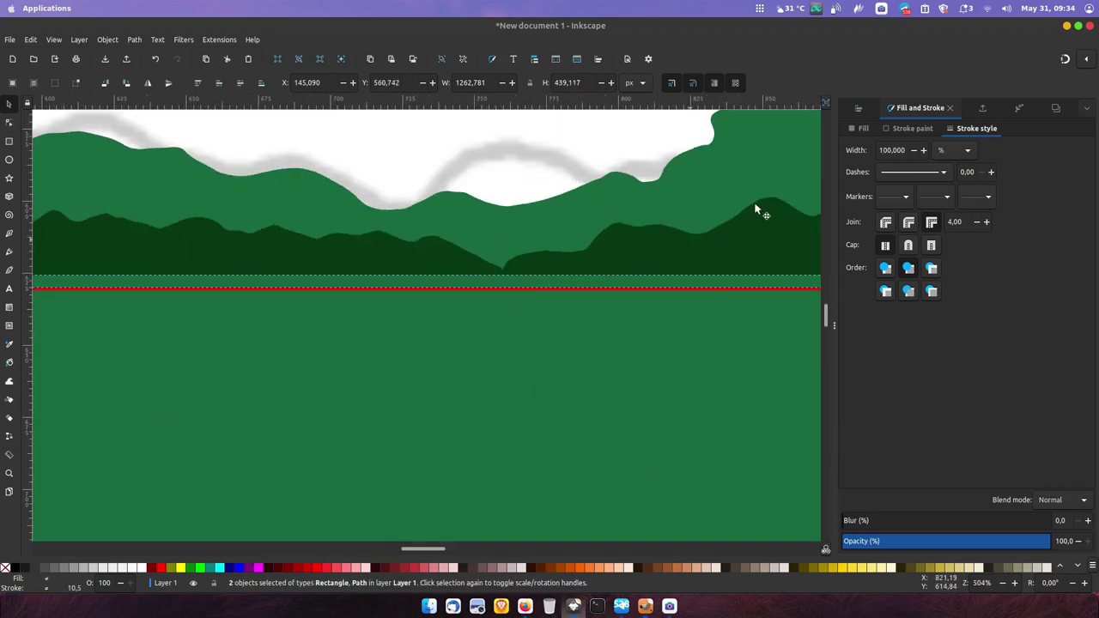
{"action": "left_click", "coordinate": [859, 109]}
{"action": "left_click", "coordinate": [919, 235]}
{"action": "key", "text": "ctrl+z"}
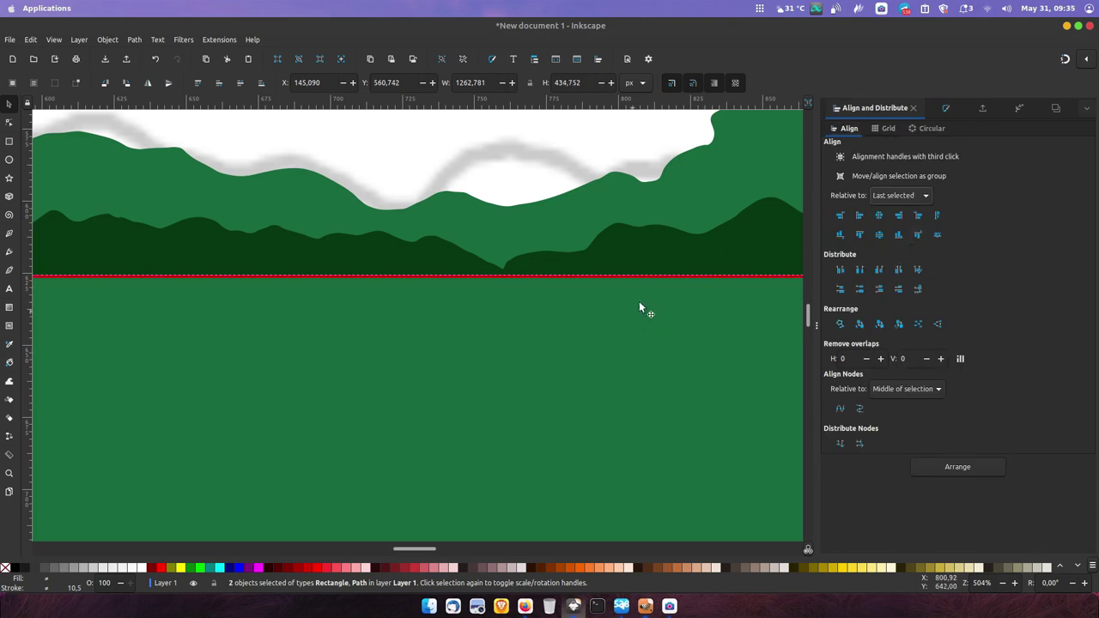
{"action": "left_click", "coordinate": [645, 282]}
{"action": "left_click", "coordinate": [710, 195], "text": "shift"}
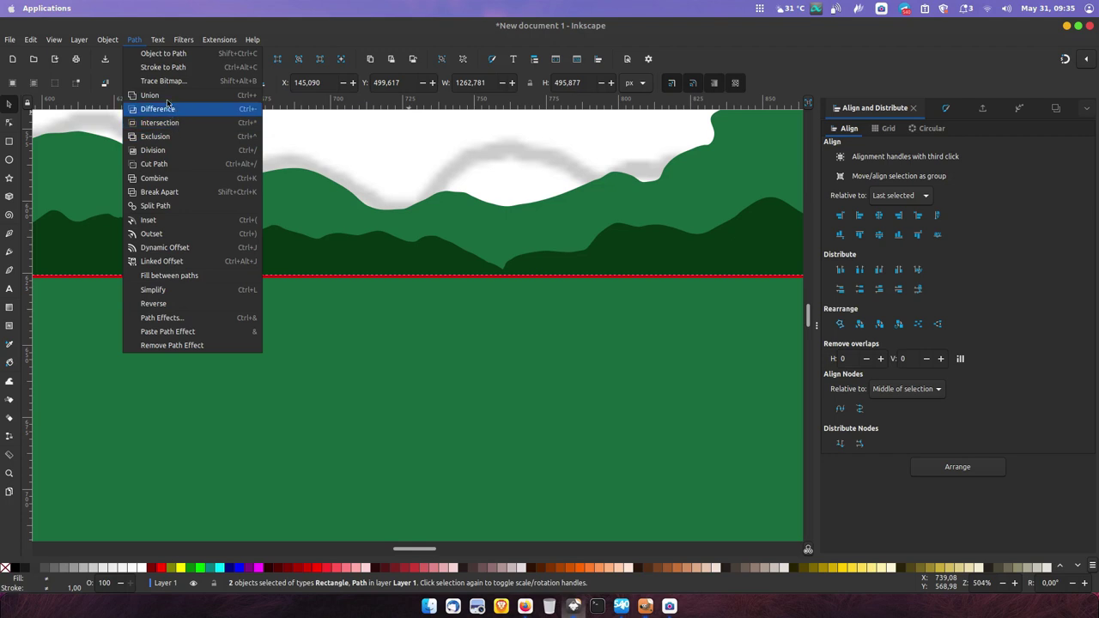
{"action": "key", "text": "Escape"}
{"action": "key", "text": "ctrl+minus"}
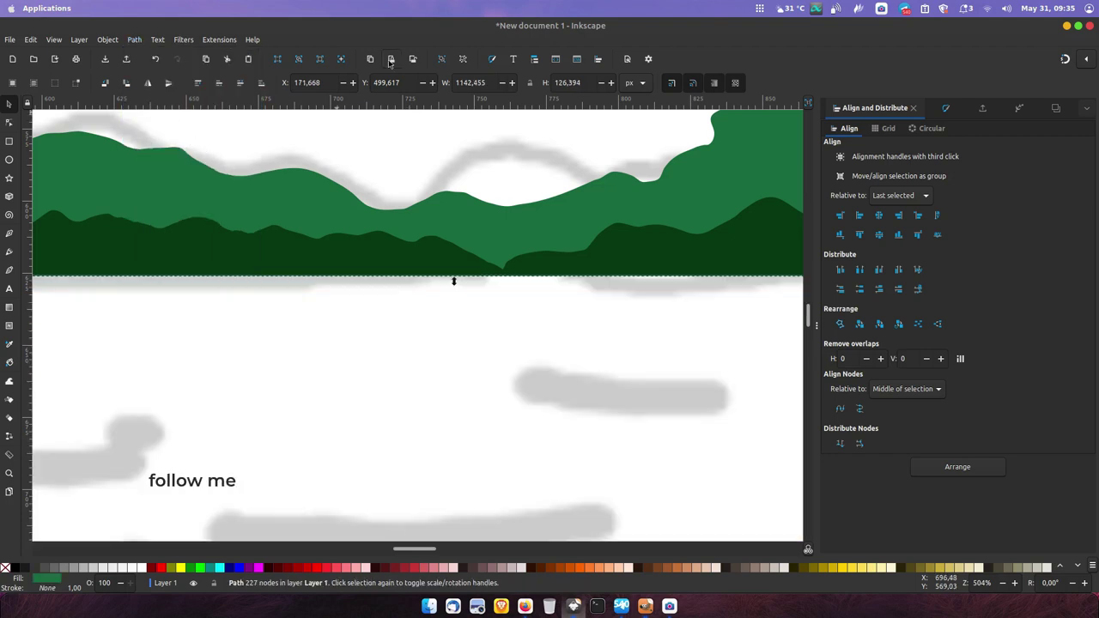
{"action": "key", "text": "minus"}
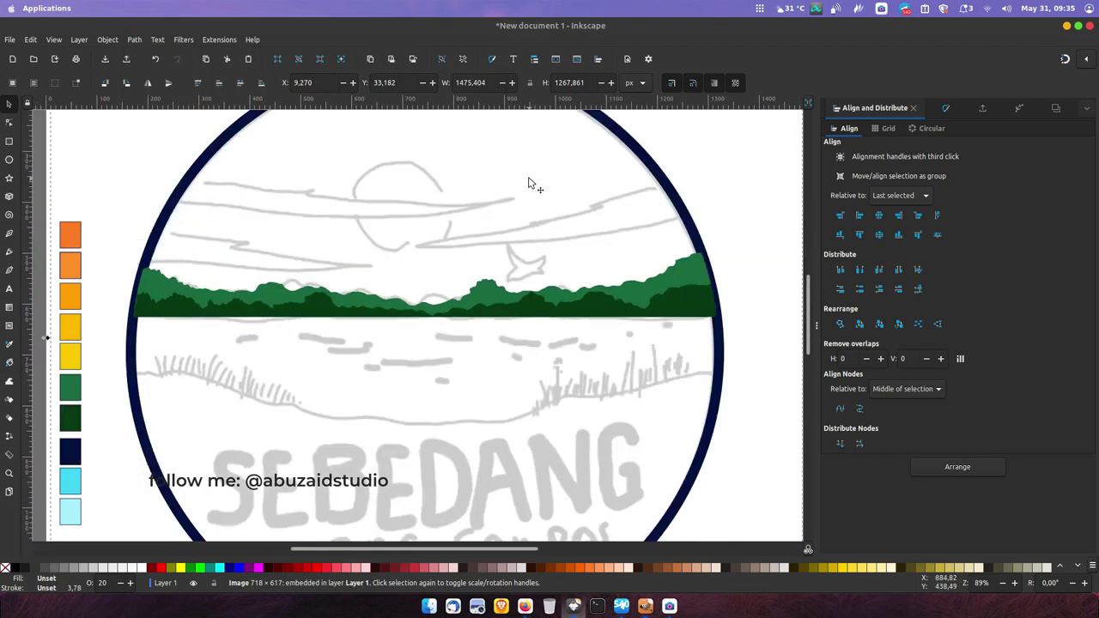
{"action": "key", "text": "minus"}
{"action": "key", "text": "minus"}
{"action": "scroll", "coordinate": [438, 249], "scroll_direction": "up", "scroll_amount": 1, "text": "ctrl"}
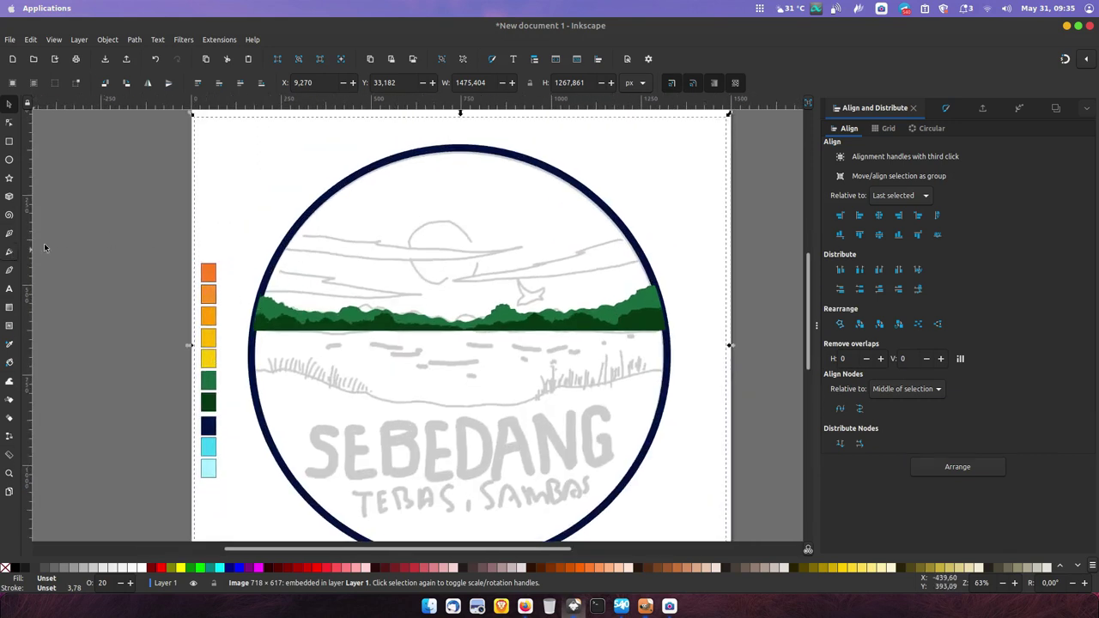
Draw a sky shape with the Pencil and fill it with the yellow swatch
{"action": "left_click", "coordinate": [8, 251]}
{"action": "left_click_drag", "start_coordinate": [252, 250], "coordinate": [331, 271]}
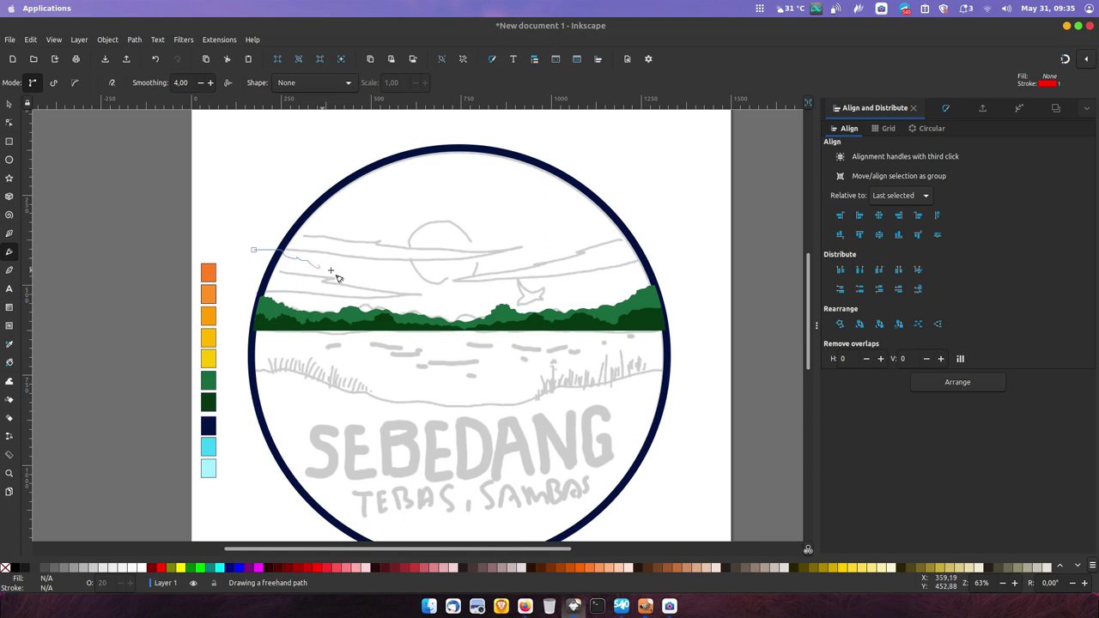
{"action": "key", "text": "ctrl+z"}
{"action": "mouse_move", "coordinate": [259, 255]}
{"action": "left_mouse_down"}
{"action": "mouse_move", "coordinate": [419, 291]}
{"action": "mouse_move", "coordinate": [525, 286]}
{"action": "mouse_move", "coordinate": [599, 248]}
{"action": "mouse_move", "coordinate": [260, 256]}
{"action": "left_mouse_up"}
{"action": "left_click", "coordinate": [10, 344]}
{"action": "left_click", "coordinate": [207, 361]}
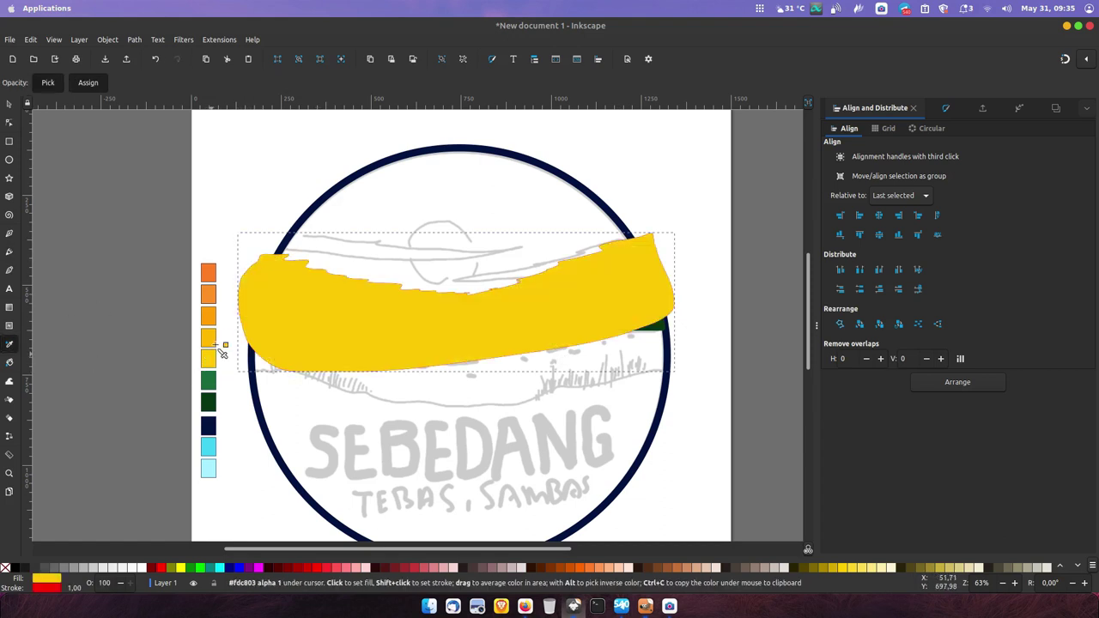
{"action": "key", "text": "s"}
Intersect the yellow shape with the outer circle to keep only the inside
{"action": "left_click", "coordinate": [297, 192]}
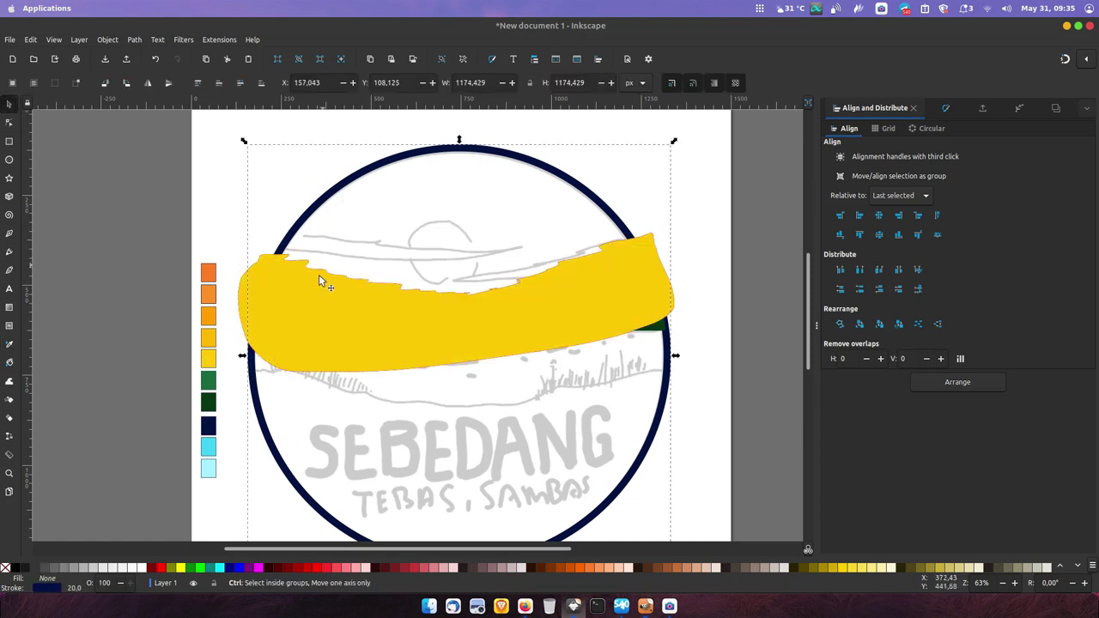
{"action": "left_click", "coordinate": [295, 298], "text": "shift"}
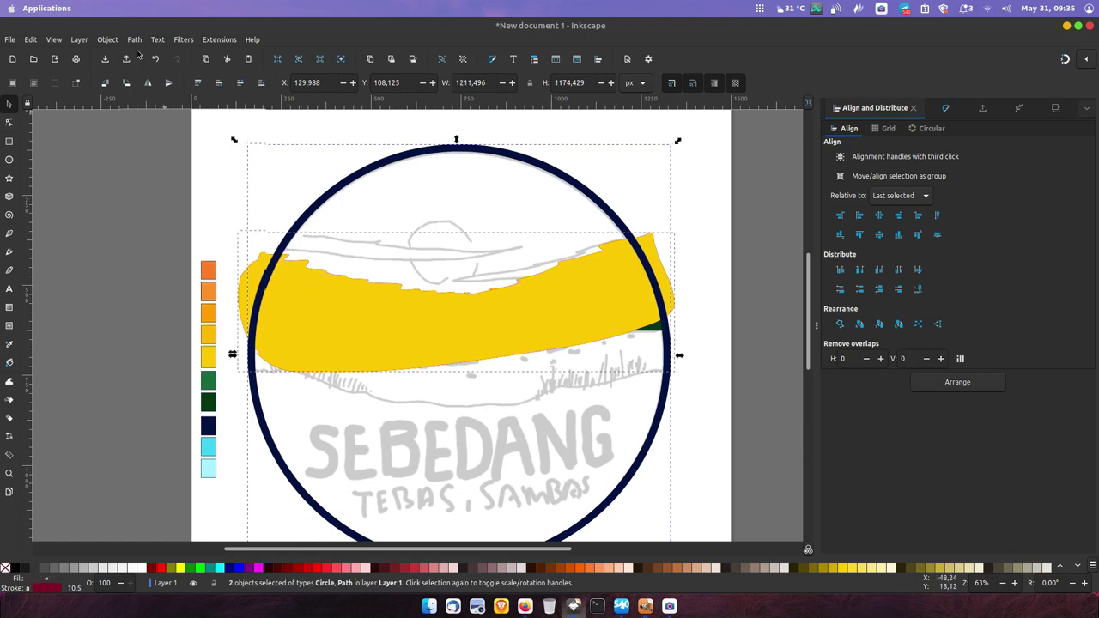
{"action": "left_click", "coordinate": [134, 39]}
{"action": "left_click", "coordinate": [177, 126]}
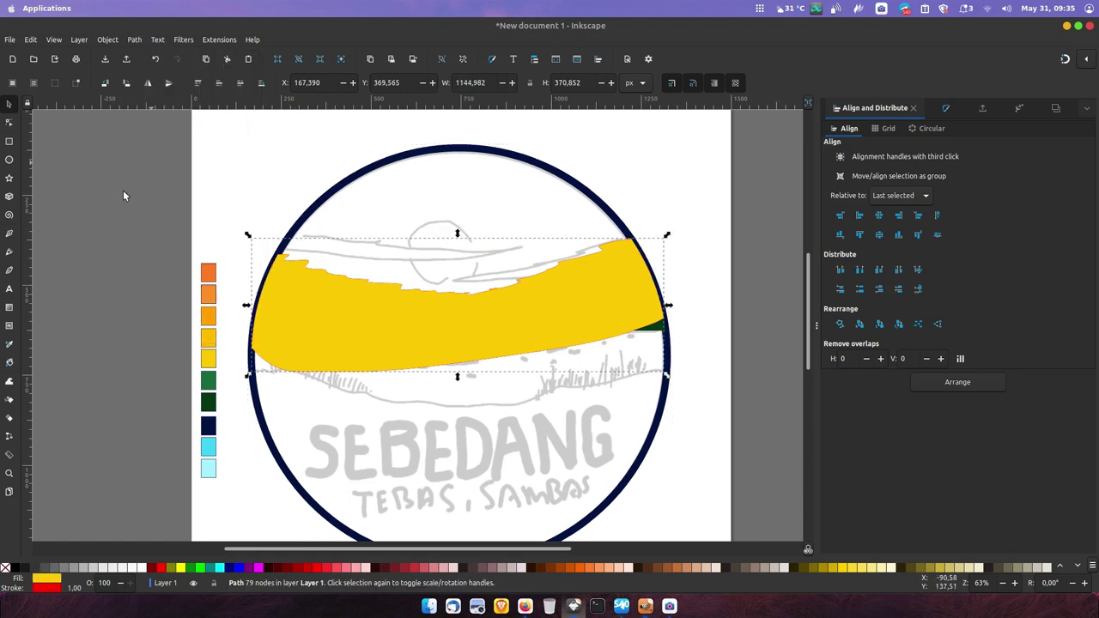
{"action": "left_click", "coordinate": [302, 282]}
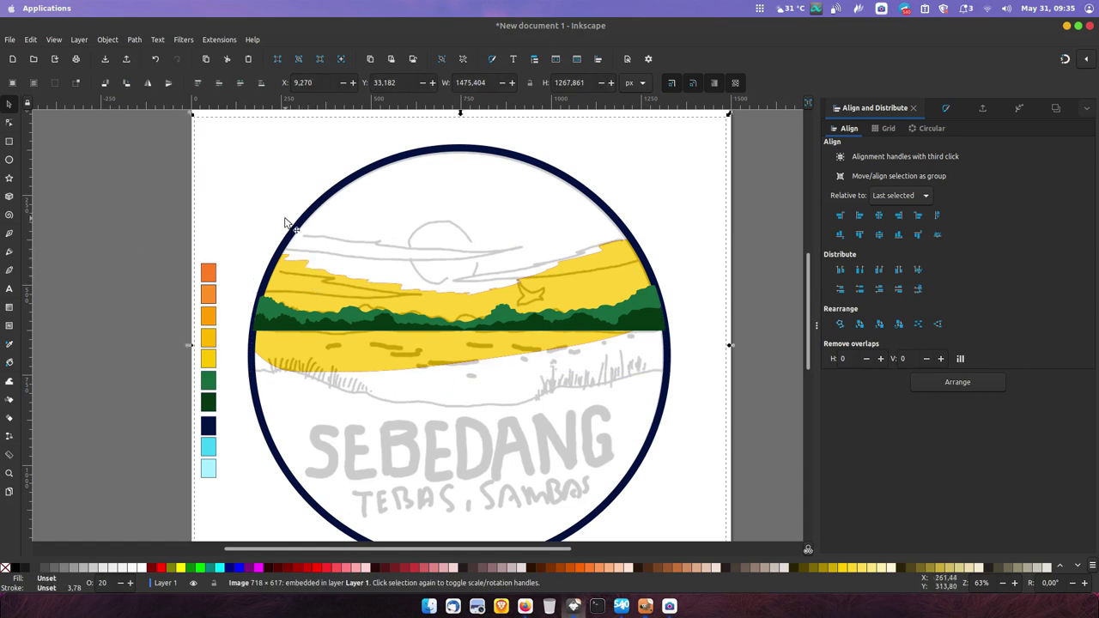
{"action": "left_click", "coordinate": [10, 253]}
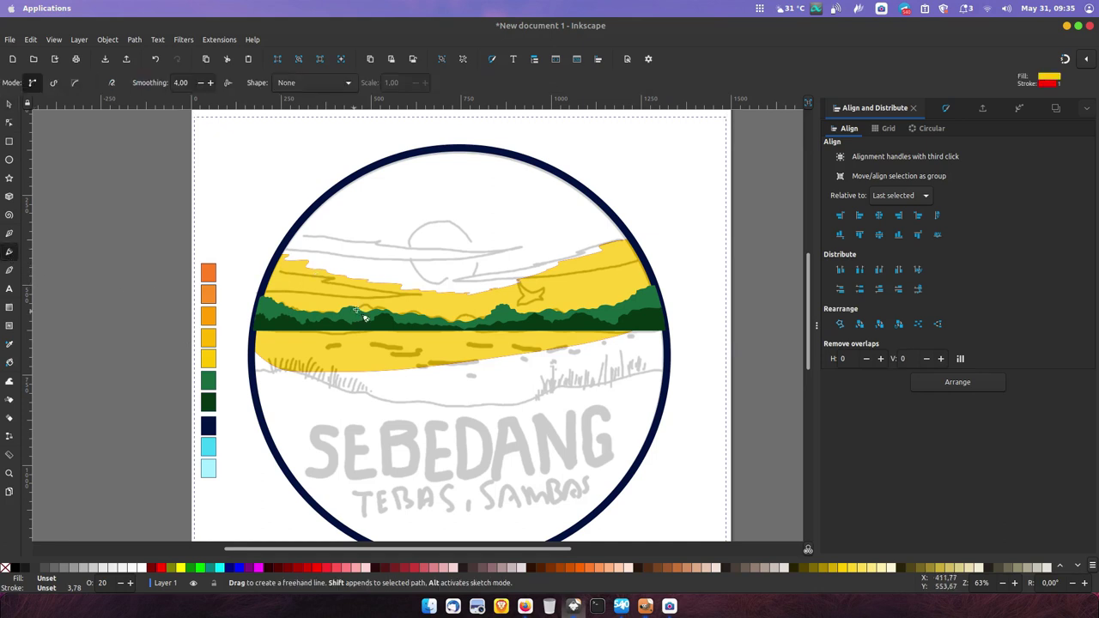
Draw a second upper-sky shape, trim it to the circle, and colour it deeper gold
{"action": "left_click_drag", "start_coordinate": [275, 225], "coordinate": [318, 234]}
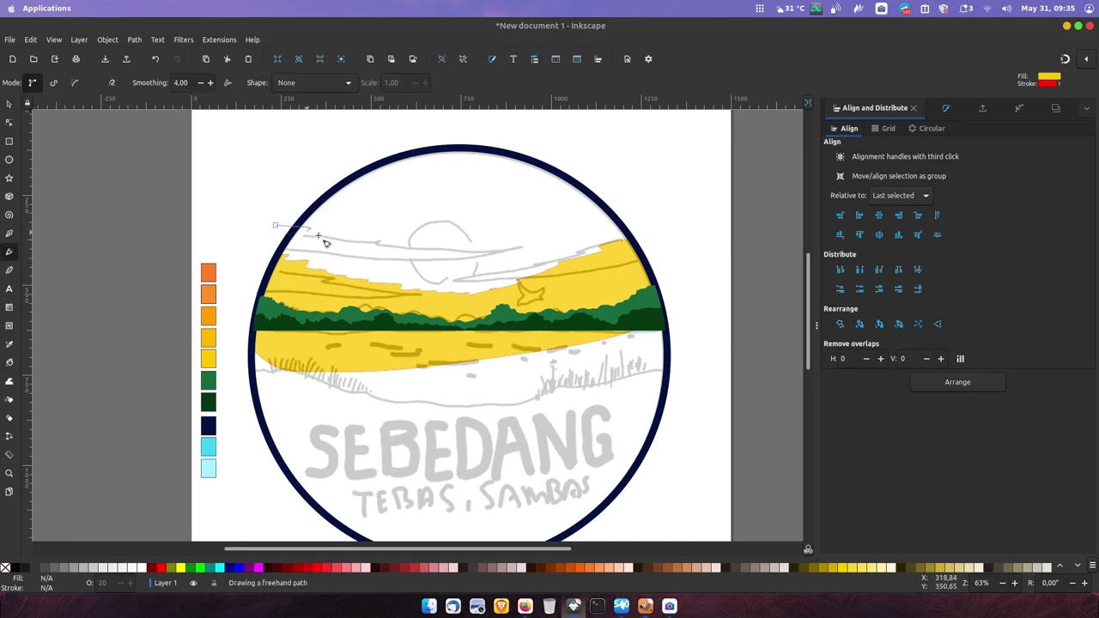
{"action": "left_click_drag", "start_coordinate": [376, 260], "coordinate": [656, 249]}
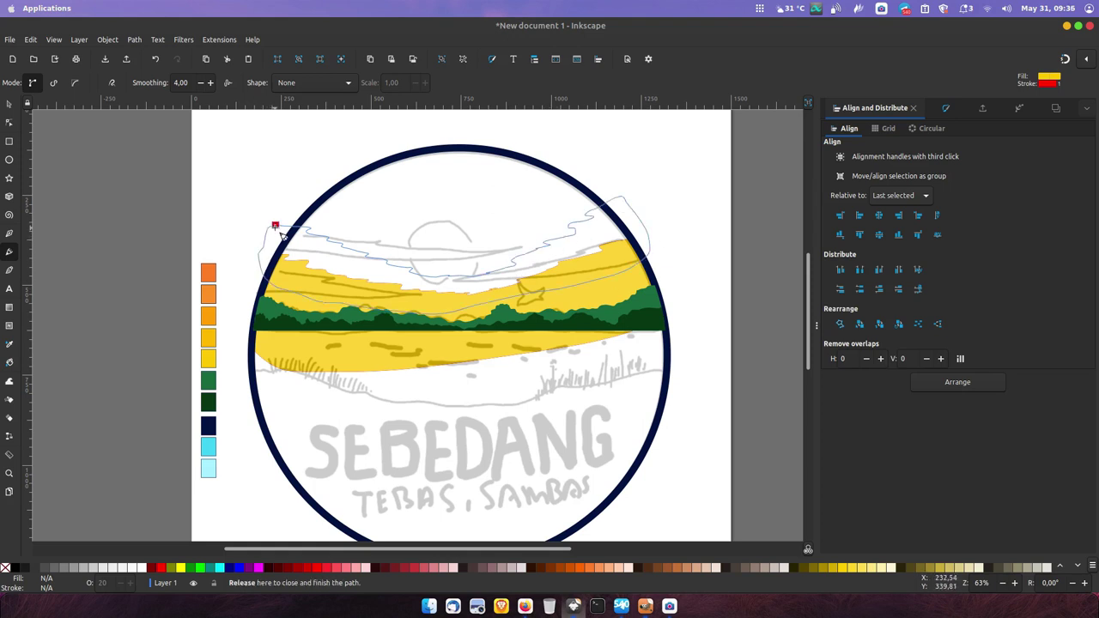
{"action": "left_click_drag", "start_coordinate": [655, 249], "coordinate": [292, 245]}
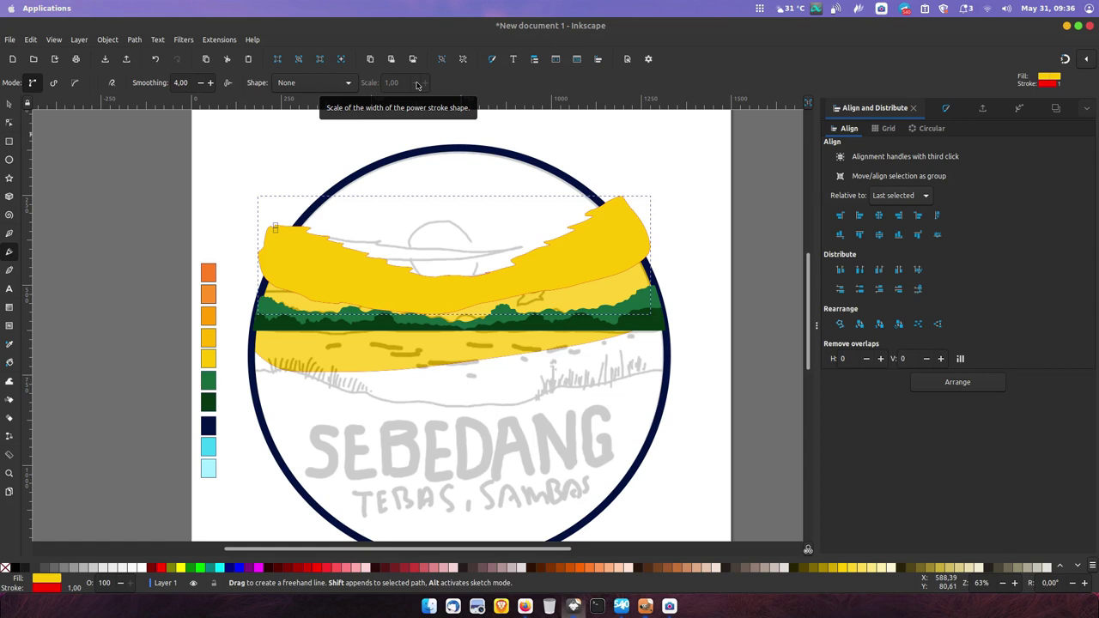
{"action": "left_click", "coordinate": [8, 104]}
{"action": "left_click", "coordinate": [320, 284]}
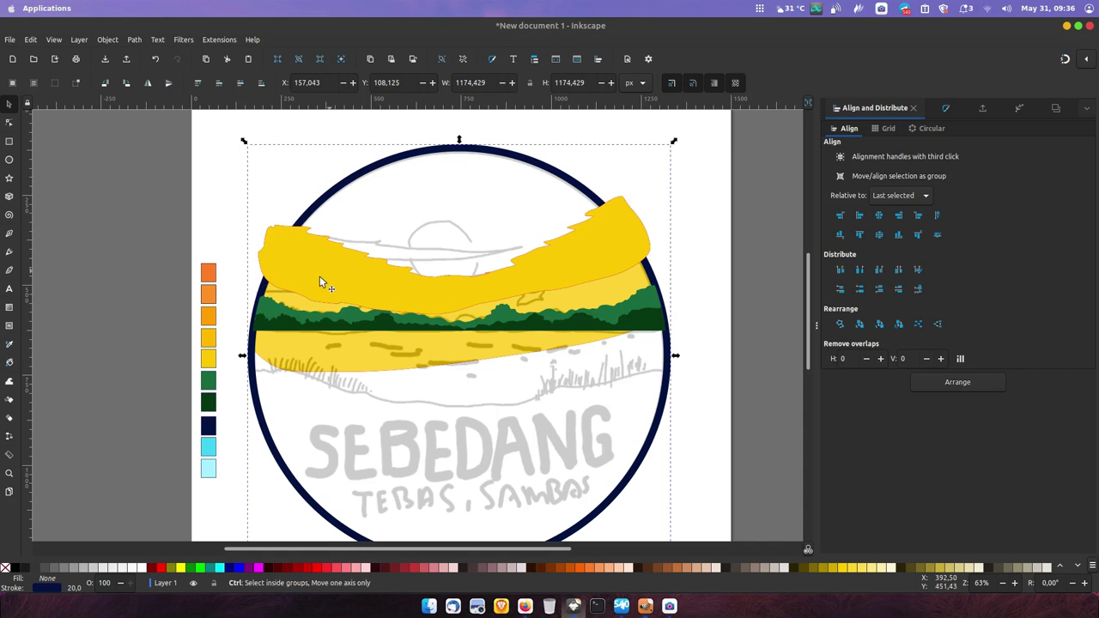
{"action": "left_click", "coordinate": [320, 284], "text": "ctrl"}
{"action": "left_click", "coordinate": [134, 40]}
{"action": "left_click", "coordinate": [187, 138]}
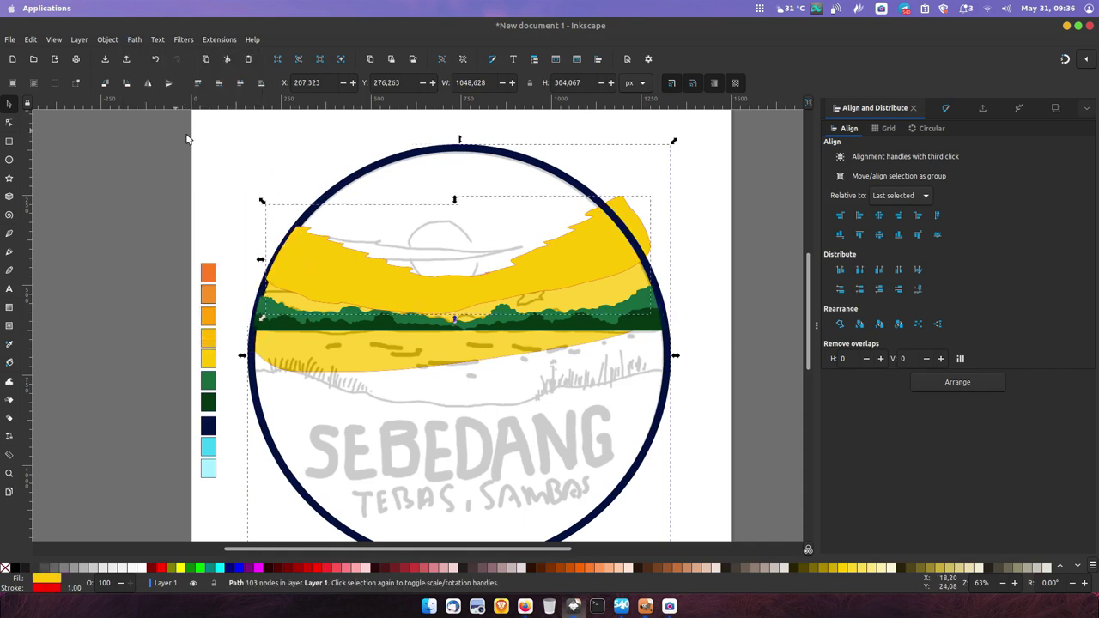
{"action": "left_click", "coordinate": [10, 344]}
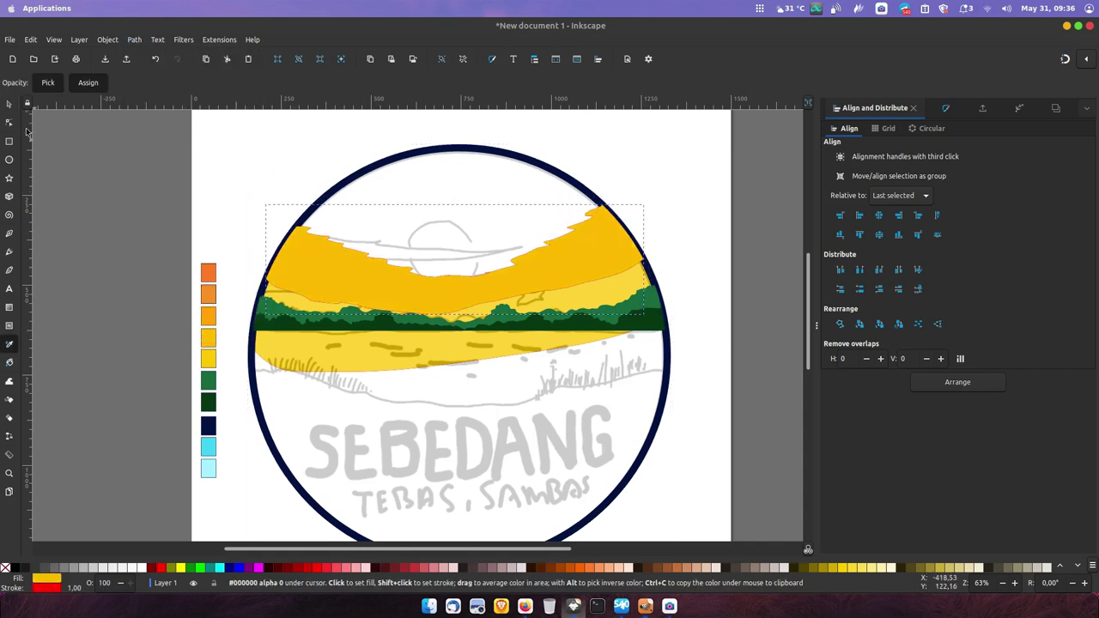
{"action": "left_click", "coordinate": [8, 104]}
Send the sketch image to the bottom beneath the coloured shapes
{"action": "left_click", "coordinate": [402, 344], "text": "shift"}
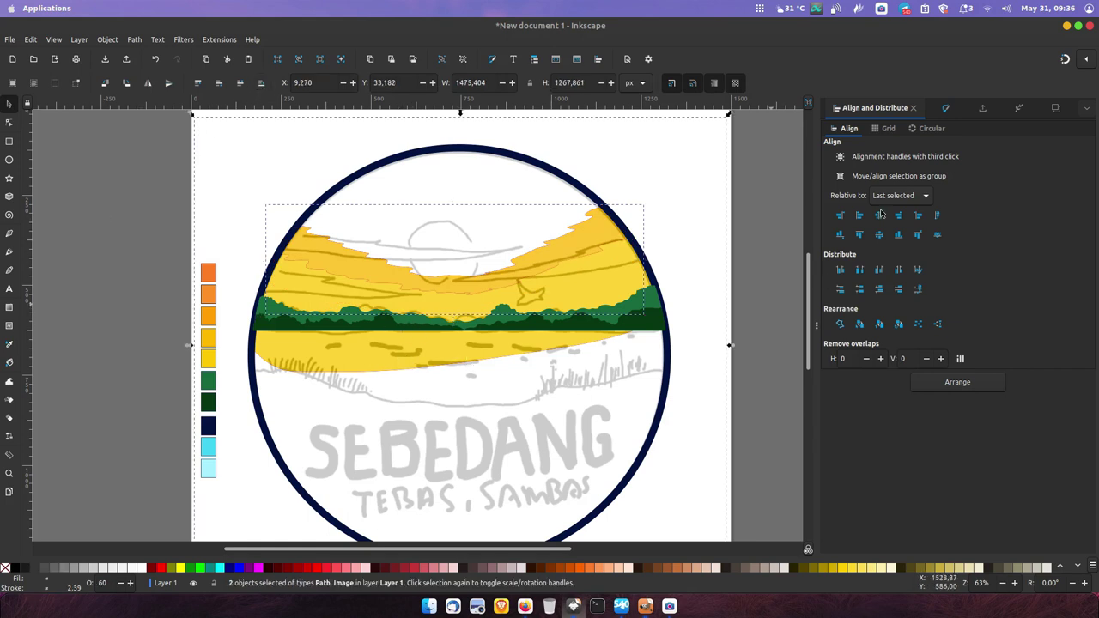
{"action": "left_click", "coordinate": [509, 314], "text": "shift"}
{"action": "left_click", "coordinate": [345, 263]}
{"action": "left_click", "coordinate": [352, 285]}
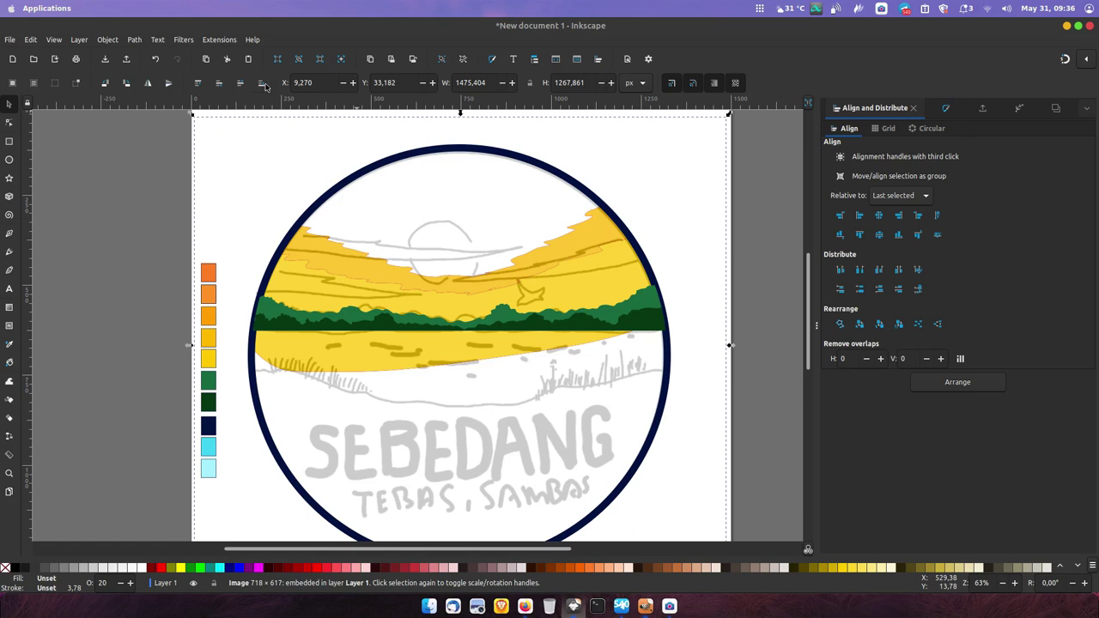
{"action": "key", "text": "End"}
Remove the outlines from both yellow sky shapes
{"action": "left_click", "coordinate": [335, 258]}
{"action": "left_click", "coordinate": [272, 317], "text": "shift"}
{"action": "left_click", "coordinate": [5, 568], "text": "shift"}
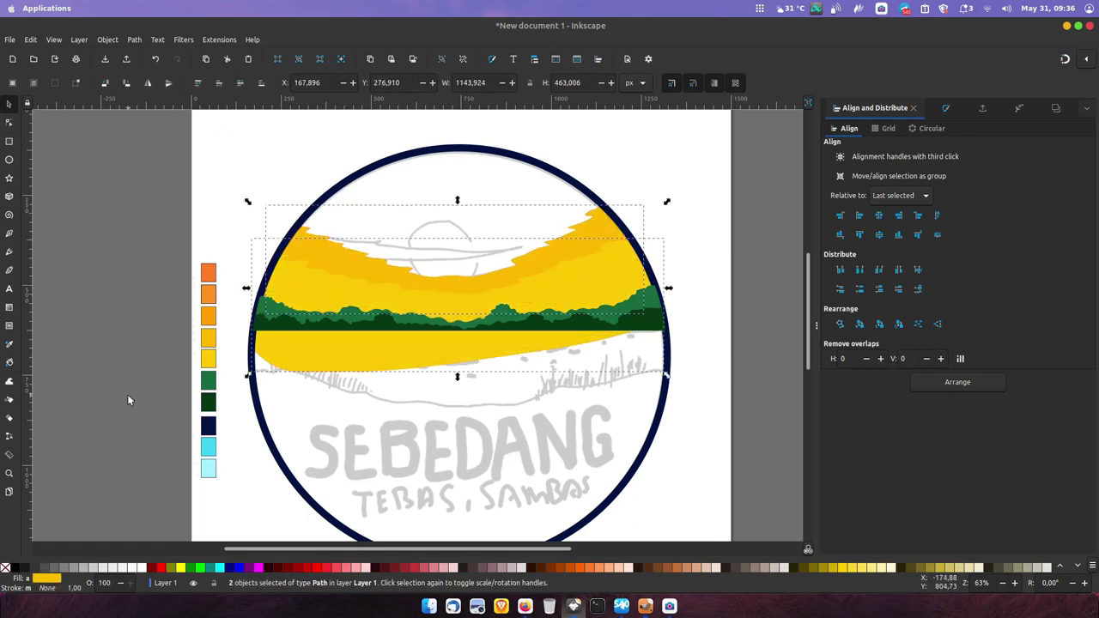
{"action": "left_click", "coordinate": [10, 254]}
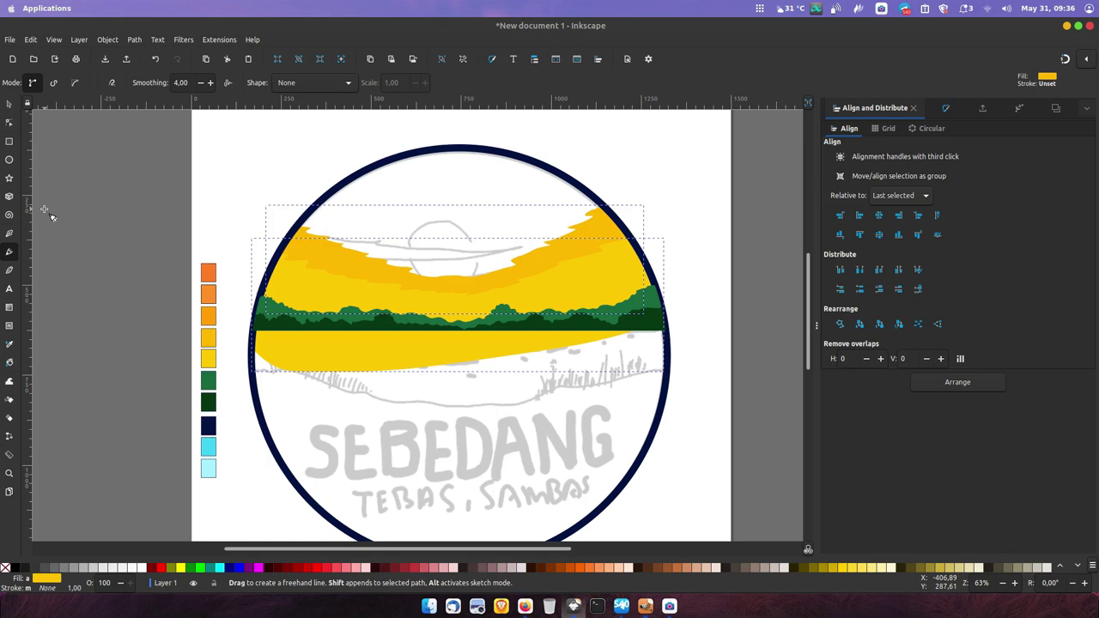
Draw the first orange sky band and intersect it with the badge circle
{"action": "mouse_move", "coordinate": [591, 168]}
{"action": "left_mouse_down"}
{"action": "mouse_move", "coordinate": [479, 257]}
{"action": "mouse_move", "coordinate": [361, 219]}
{"action": "mouse_move", "coordinate": [289, 211]}
{"action": "mouse_move", "coordinate": [573, 253]}
{"action": "mouse_move", "coordinate": [590, 168]}
{"action": "left_mouse_up"}
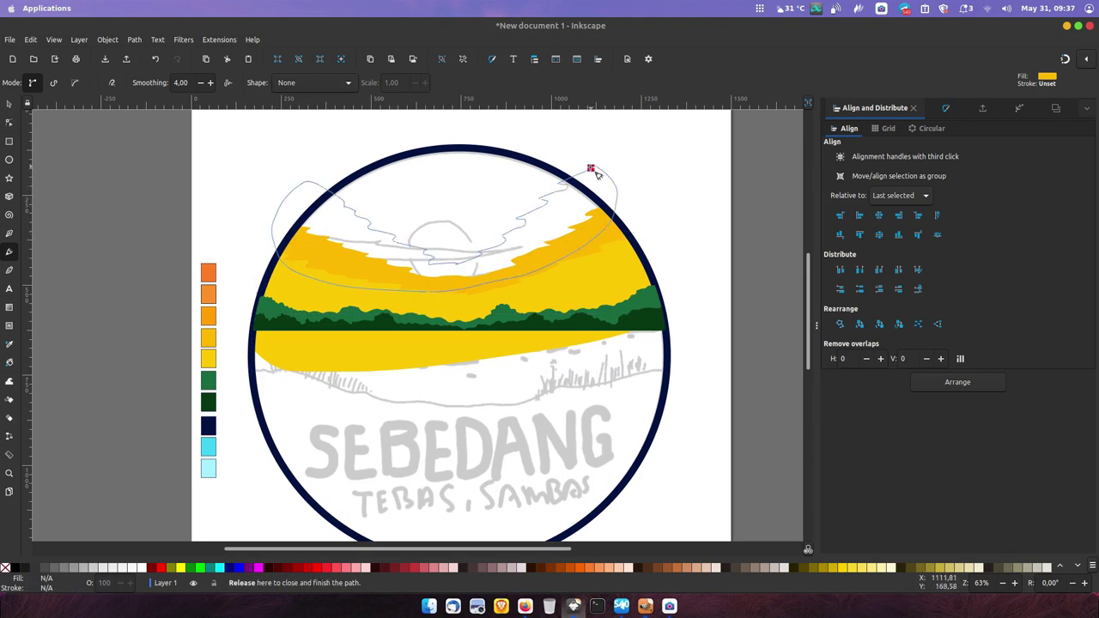
{"action": "left_click", "coordinate": [10, 344]}
{"action": "left_click", "coordinate": [10, 104]}
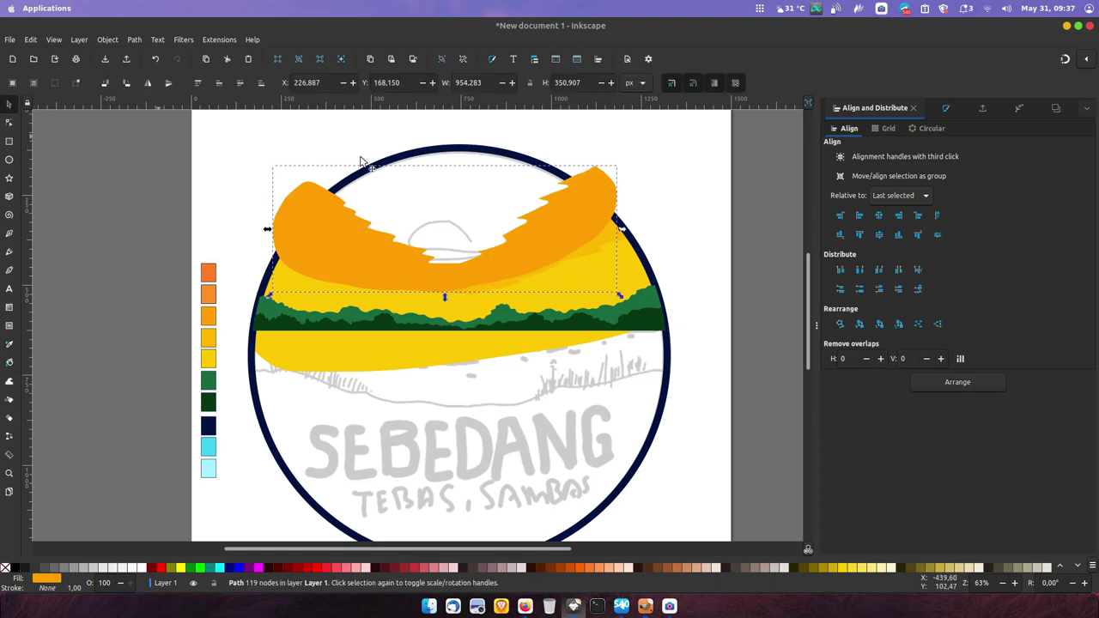
{"action": "left_click", "coordinate": [401, 159], "text": "shift"}
{"action": "left_click", "coordinate": [134, 39]}
{"action": "left_click", "coordinate": [175, 129]}
{"action": "left_click", "coordinate": [104, 251]}
Draw a second band filled with the lighter orange swatch and trim it to the circle
{"action": "left_click", "coordinate": [10, 252]}
{"action": "left_click_drag", "start_coordinate": [352, 172], "coordinate": [558, 247]}
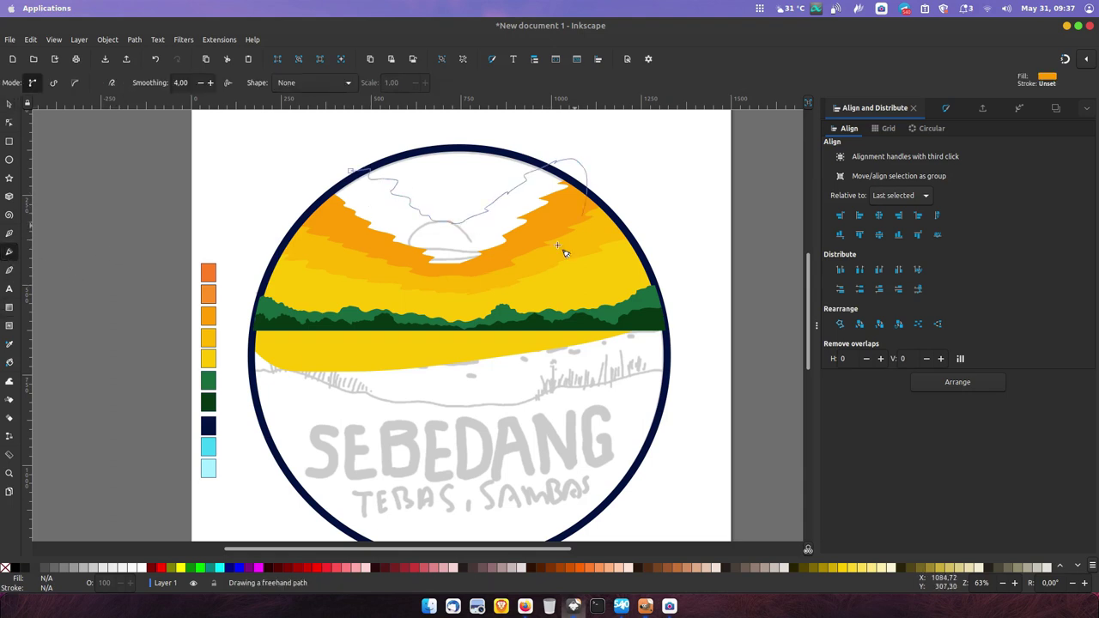
{"action": "left_click_drag", "start_coordinate": [564, 252], "coordinate": [352, 172]}
{"action": "left_click", "coordinate": [10, 345]}
{"action": "left_click", "coordinate": [211, 294]}
{"action": "key", "text": "s"}
{"action": "left_click", "coordinate": [372, 234], "text": "alt"}
{"action": "key", "text": "Home"}
{"action": "left_click", "coordinate": [311, 188], "text": "shift"}
{"action": "left_click", "coordinate": [134, 39]}
{"action": "left_click", "coordinate": [165, 120]}
{"action": "left_click", "coordinate": [404, 163]}
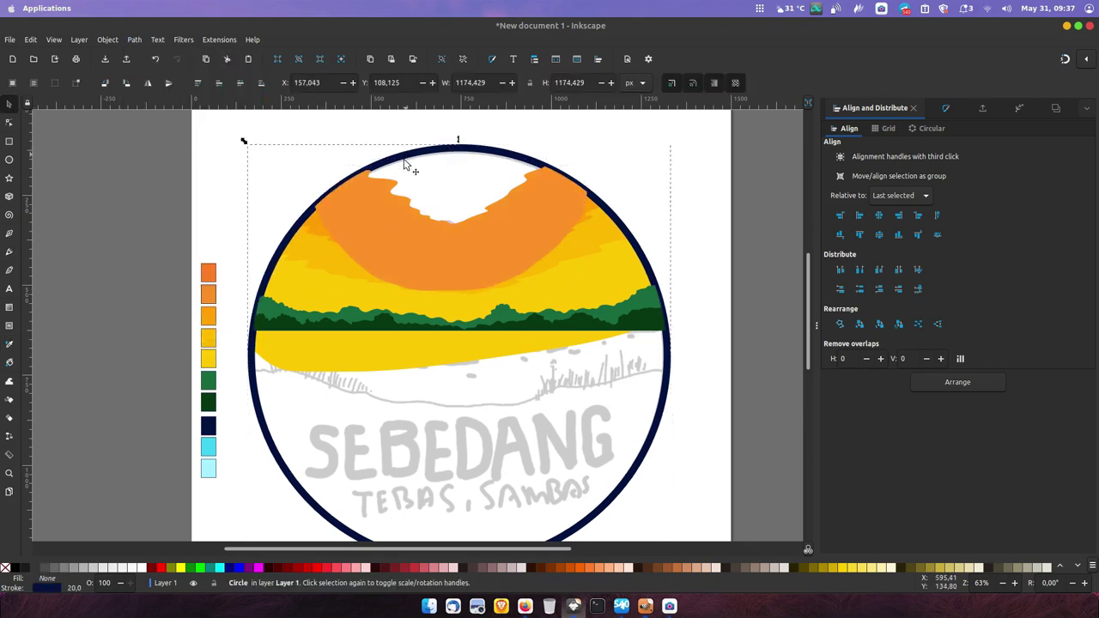
{"action": "left_click", "coordinate": [11, 345]}
Fill the circle with the top orange swatch, send it back, and lower the top orange band two levels
{"action": "left_click", "coordinate": [208, 272]}
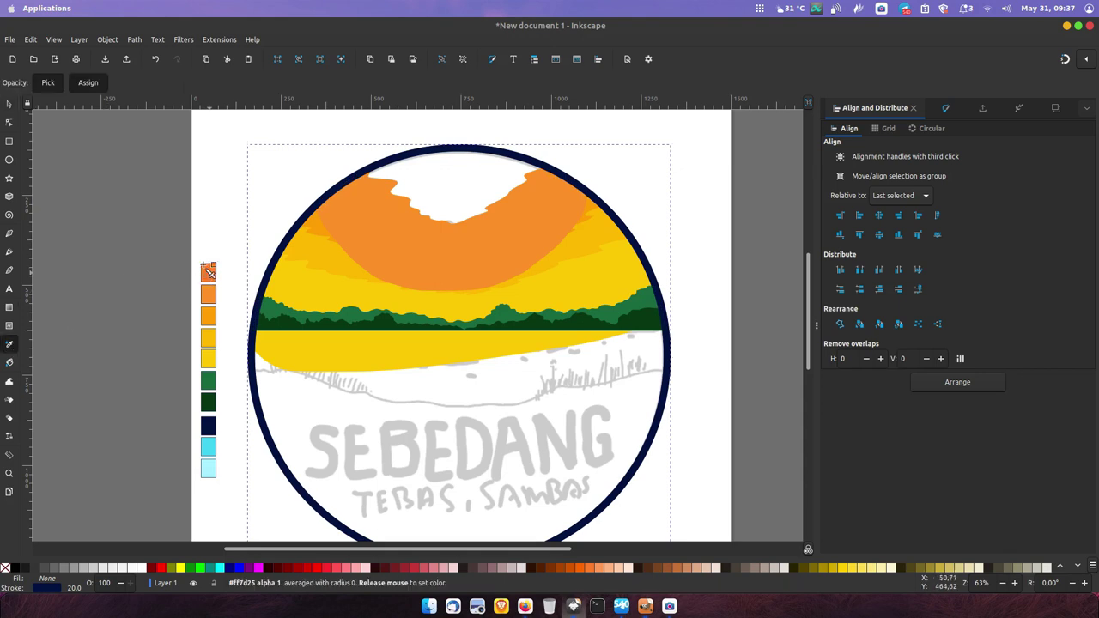
{"action": "left_click", "coordinate": [9, 104]}
{"action": "left_click", "coordinate": [260, 84]}
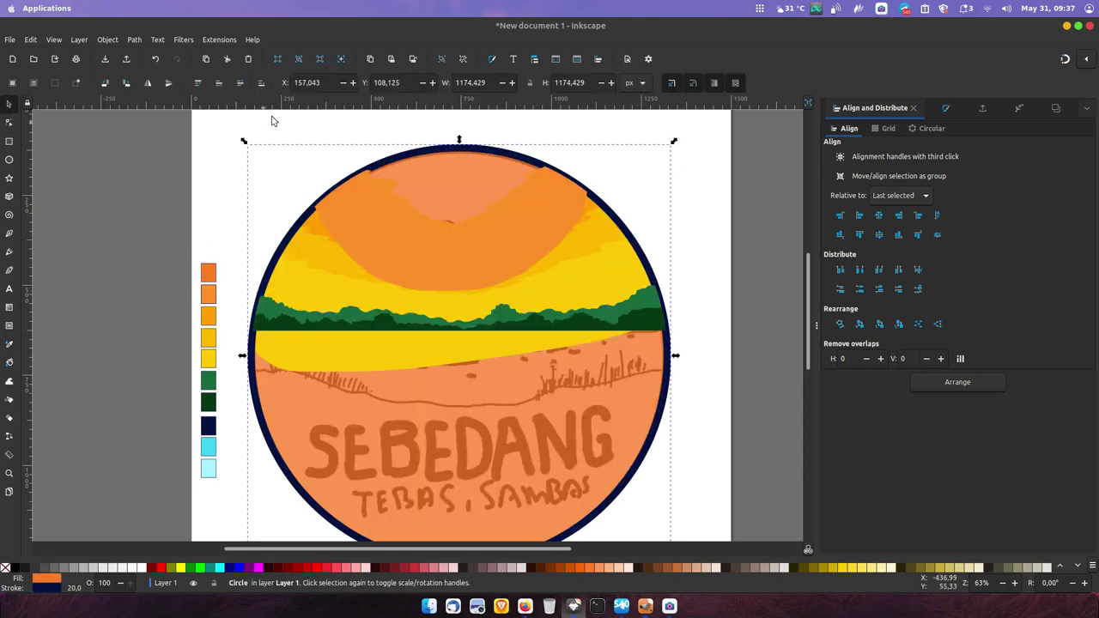
{"action": "left_click", "coordinate": [213, 116]}
{"action": "left_click", "coordinate": [376, 211]}
{"action": "left_click", "coordinate": [240, 86]}
{"action": "left_click", "coordinate": [219, 83]}
{"action": "left_click", "coordinate": [146, 203]}
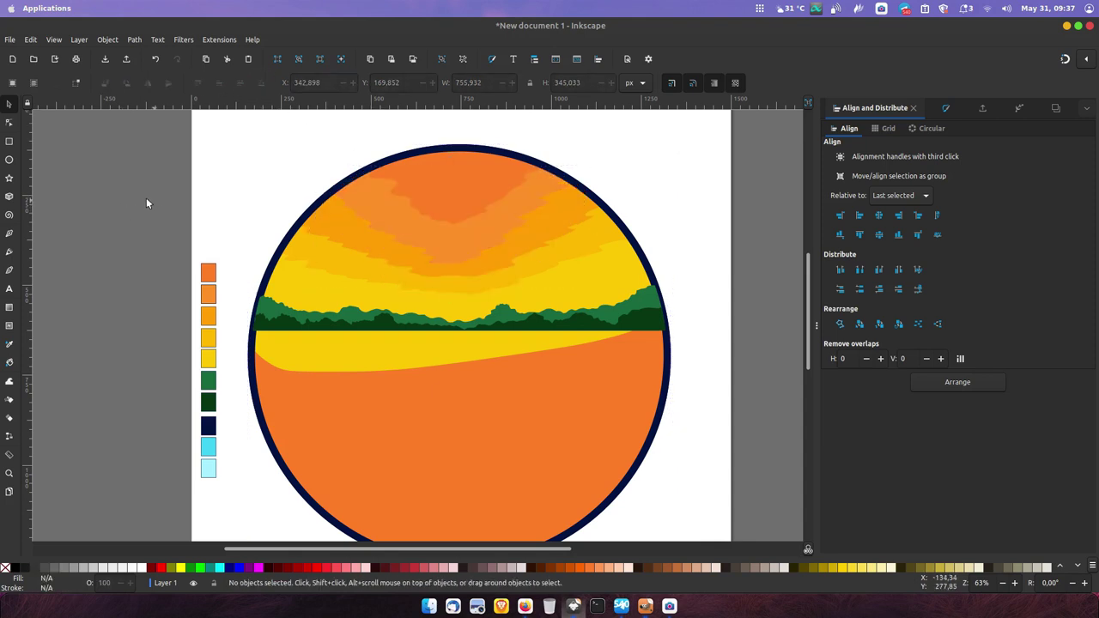
Draw a white sun above the hills and centre it horizontally on the badge circle
{"action": "left_click", "coordinate": [9, 160]}
{"action": "left_click_drag", "start_coordinate": [443, 274], "coordinate": [480, 311]}
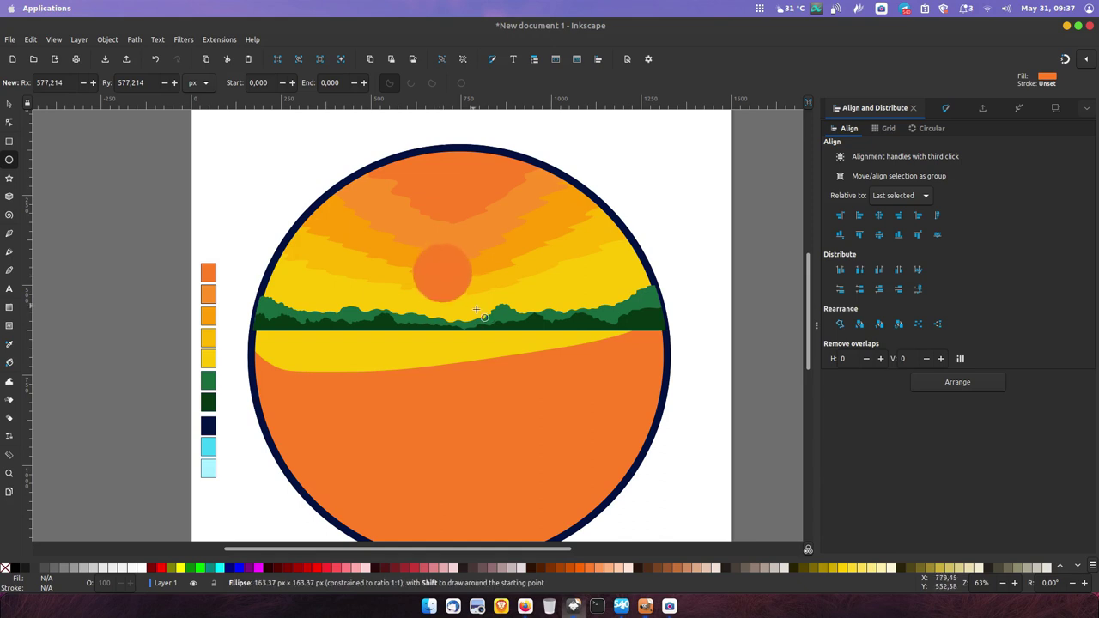
{"action": "left_click", "coordinate": [142, 569]}
{"action": "left_click", "coordinate": [9, 104]}
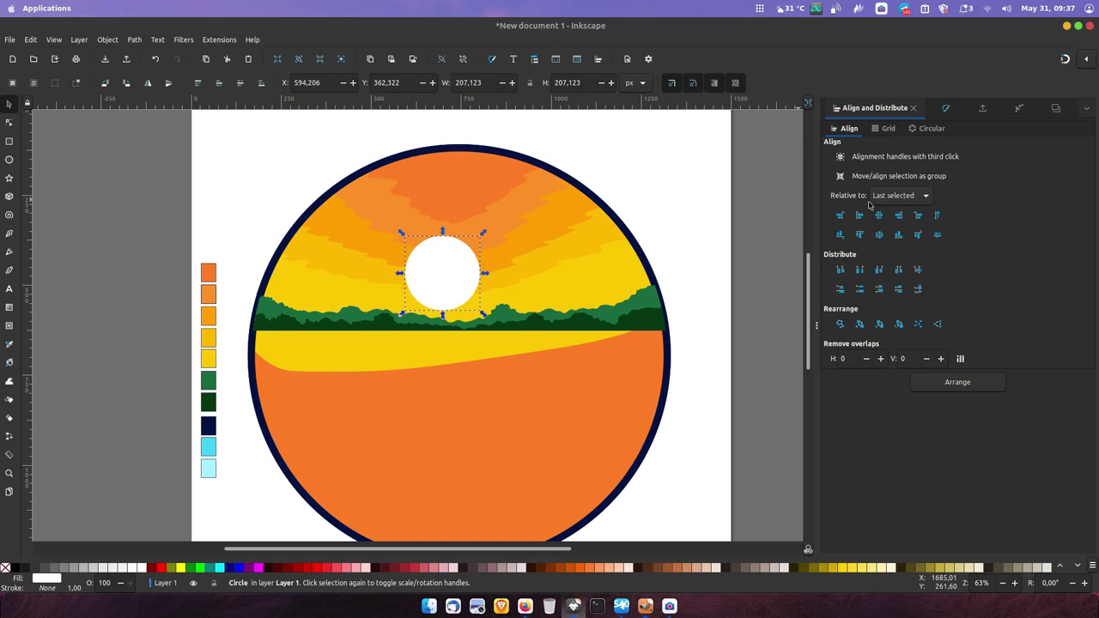
{"action": "left_click", "coordinate": [601, 197], "text": "shift"}
{"action": "left_click", "coordinate": [879, 215]}
{"action": "key", "text": "Escape"}
{"action": "scroll", "coordinate": [344, 283], "scroll_direction": "down", "scroll_amount": 2}
{"action": "left_click", "coordinate": [263, 220]}
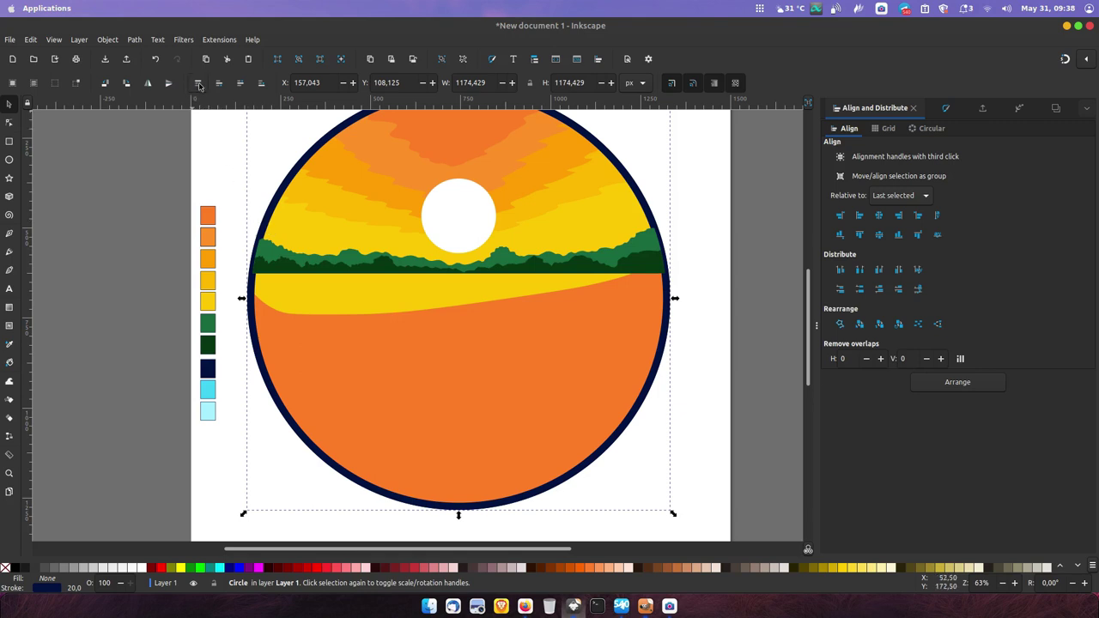
Duplicate the badge circle, give the copy a white 15 px stroke, and shrink it inside the navy ring
{"action": "left_click", "coordinate": [136, 336]}
{"action": "left_click", "coordinate": [275, 271]}
{"action": "scroll", "coordinate": [344, 249], "scroll_direction": "up", "scroll_amount": 1}
{"action": "scroll", "coordinate": [343, 249], "scroll_direction": "right", "scroll_amount": 1}
{"action": "right_click", "coordinate": [565, 185]}
{"action": "left_click", "coordinate": [628, 243]}
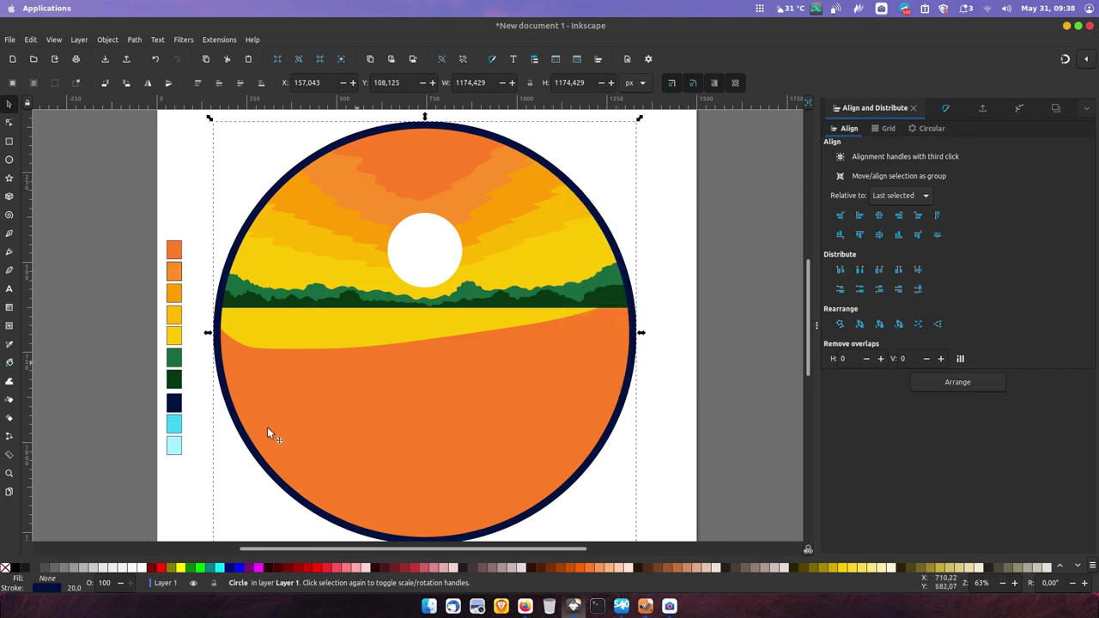
{"action": "left_click", "coordinate": [146, 569], "text": "shift"}
{"action": "left_click_drag", "start_coordinate": [640, 120], "coordinate": [638, 130]}
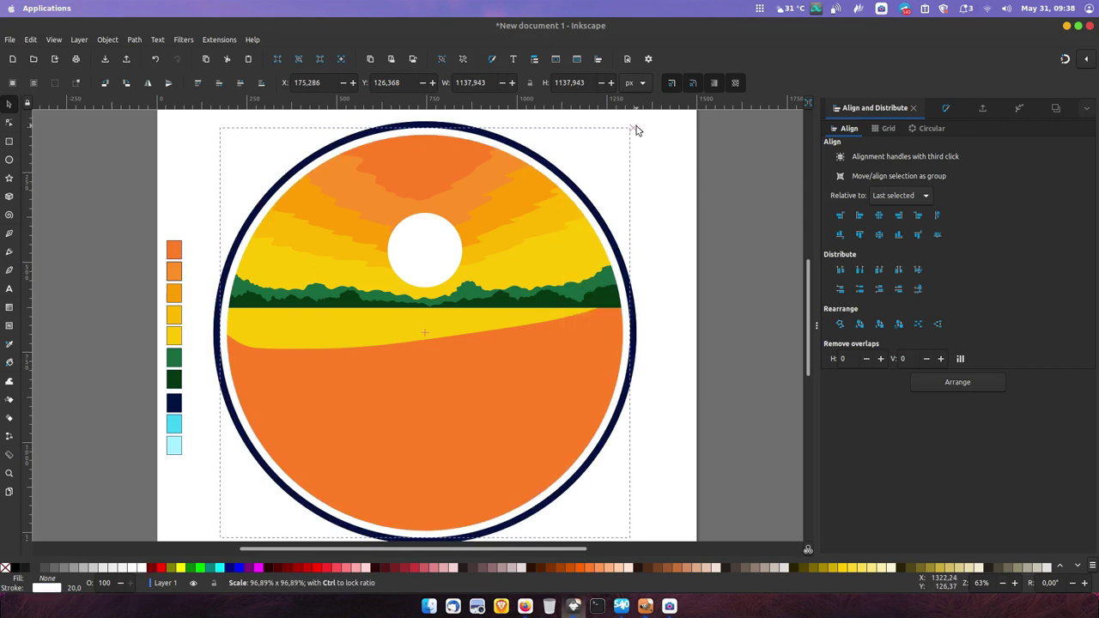
{"action": "left_click", "coordinate": [945, 108]}
{"action": "left_click_drag", "start_coordinate": [884, 150], "coordinate": [829, 129]}
{"action": "type", "text": "15,000"}
{"action": "key", "text": "Return"}
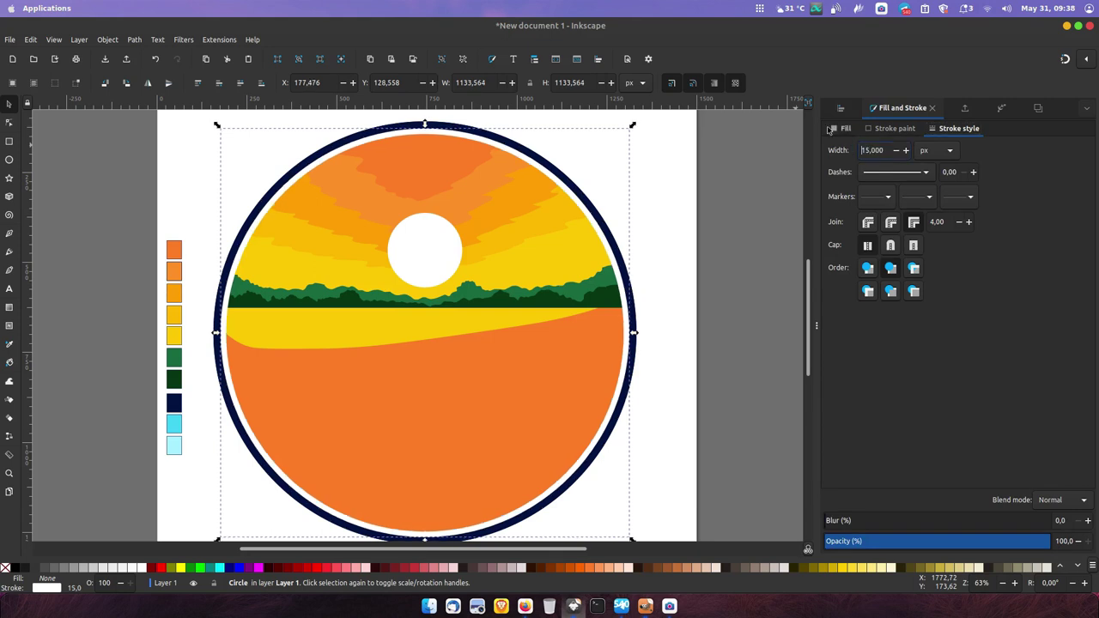
Fine-tune the white ring size and draw a rectangle over the lower half, topped at the horizon
{"action": "left_click_drag", "start_coordinate": [633, 129], "coordinate": [637, 124]}
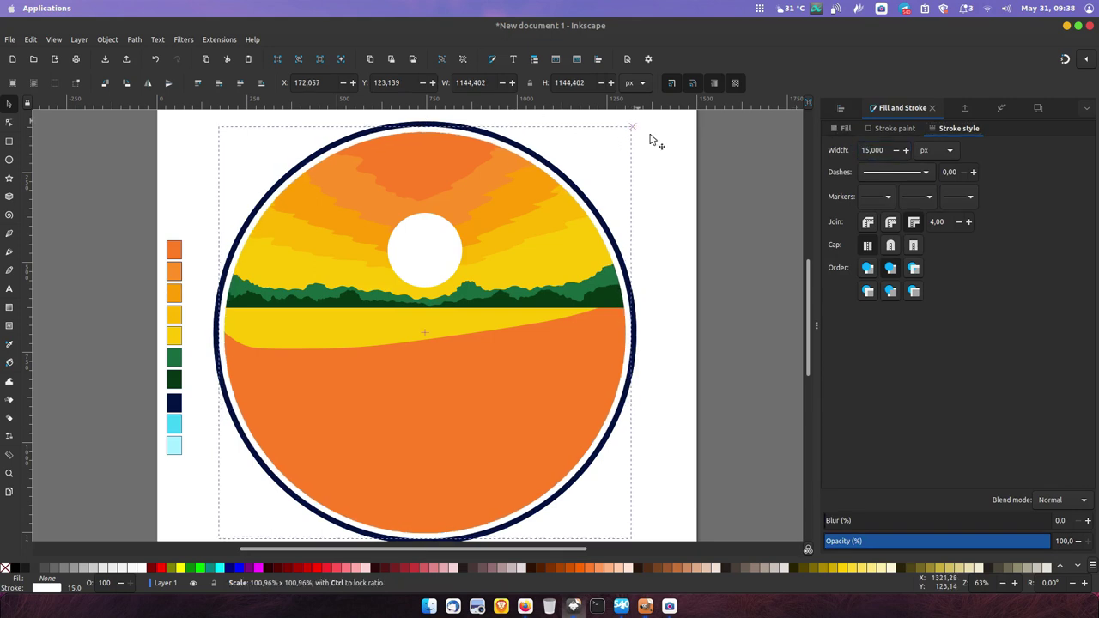
{"action": "left_click", "coordinate": [752, 206]}
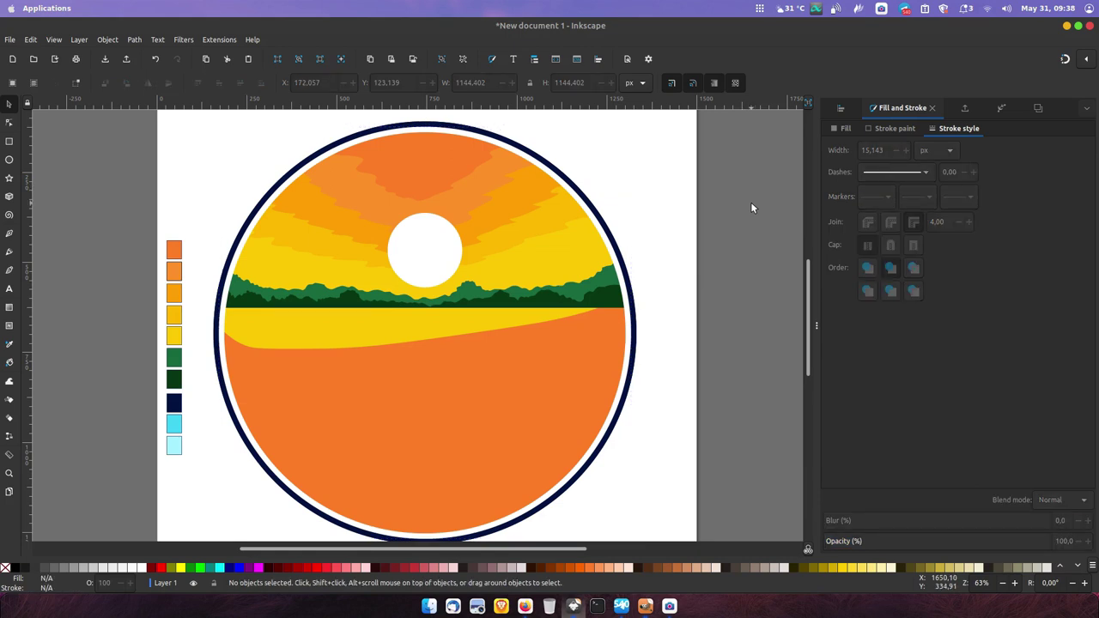
{"action": "left_click", "coordinate": [9, 142]}
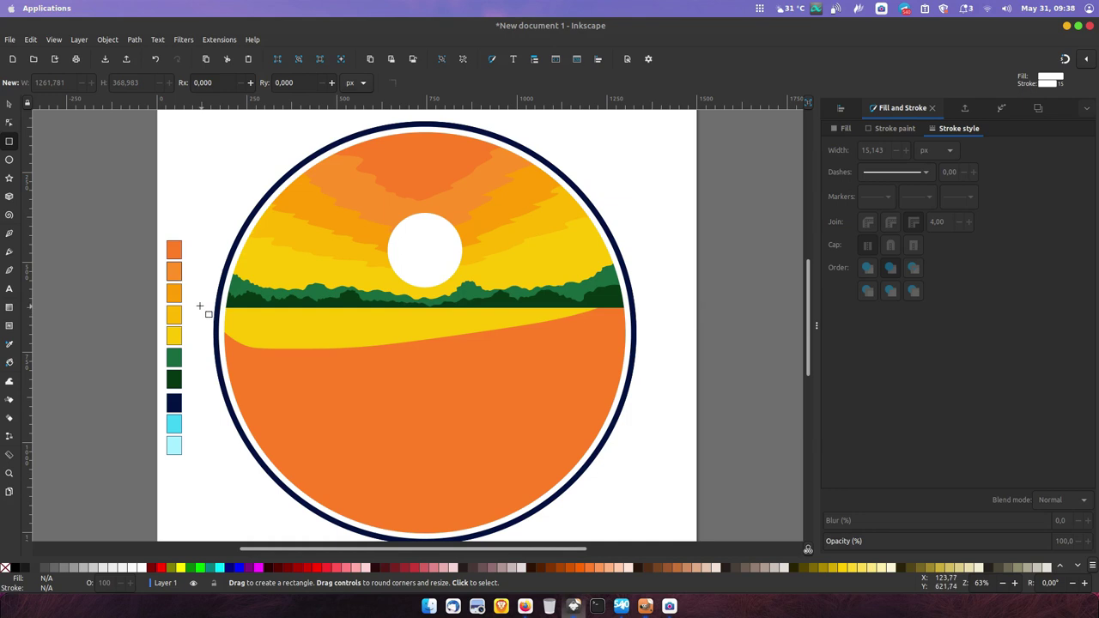
{"action": "left_click_drag", "start_coordinate": [221, 298], "coordinate": [220, 183]}
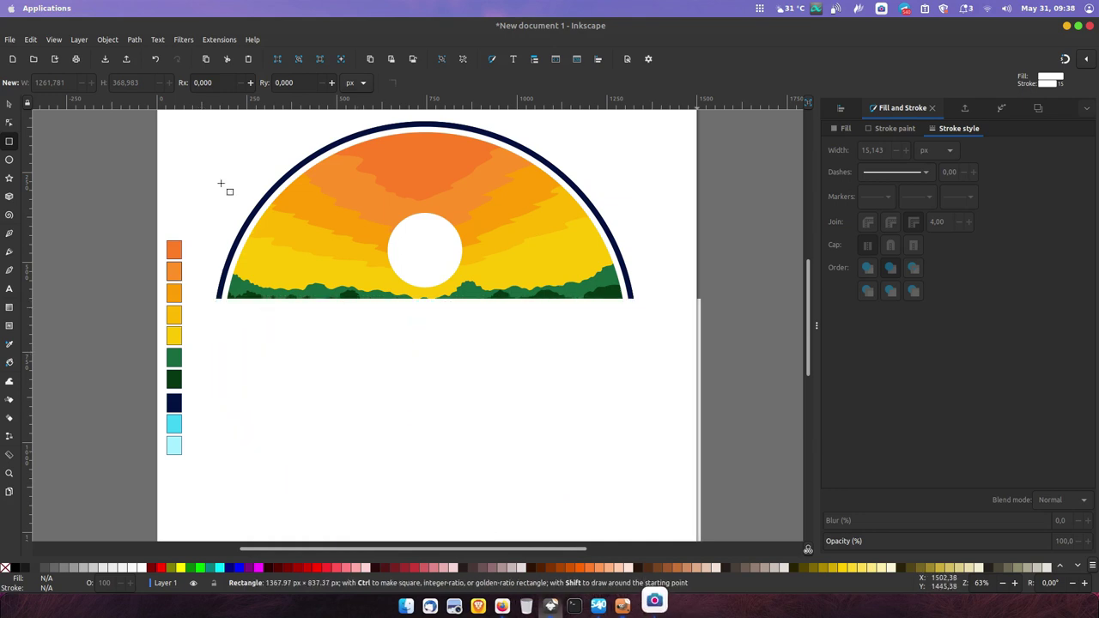
{"action": "key", "text": "s"}
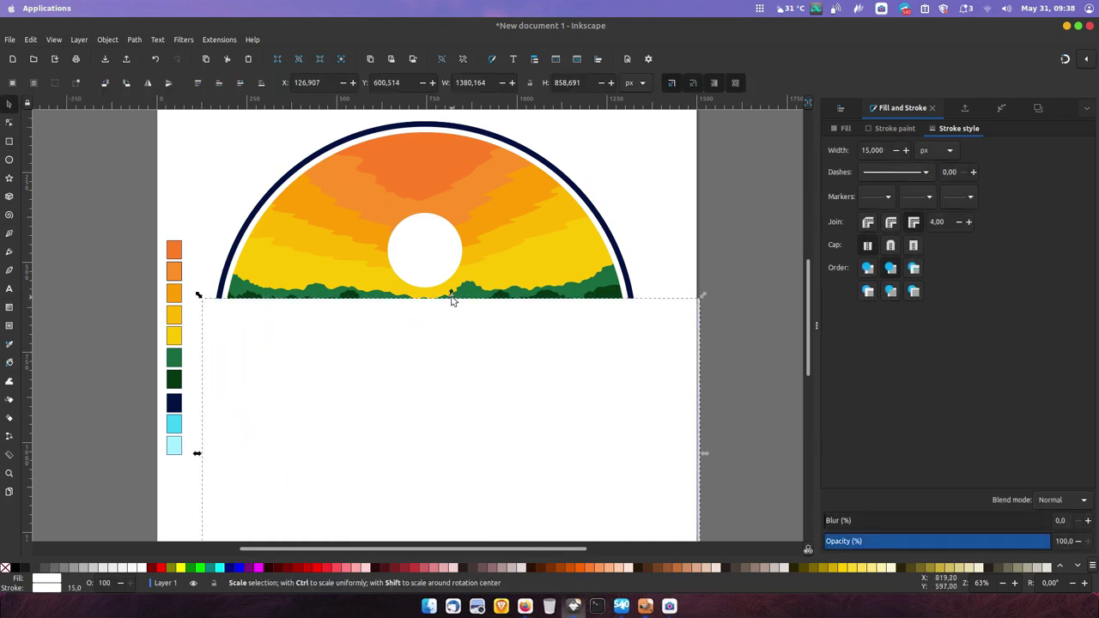
{"action": "left_click_drag", "start_coordinate": [453, 299], "coordinate": [454, 304]}
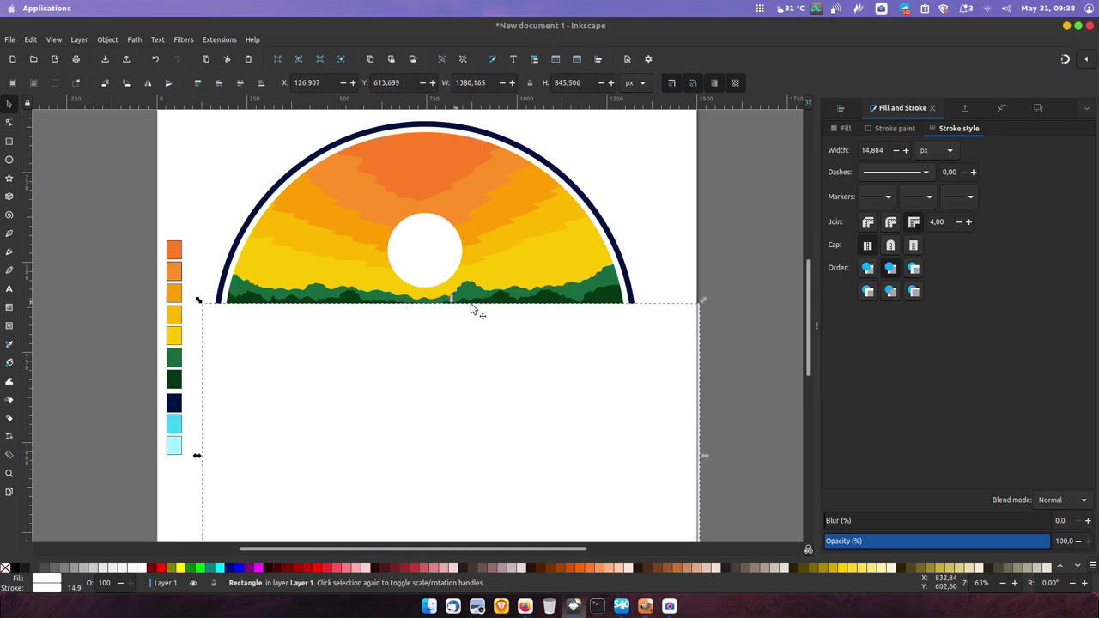
Intersect the rectangle with the badge circle to leave only the lower half-disc
{"action": "left_click", "coordinate": [412, 169], "text": "shift"}
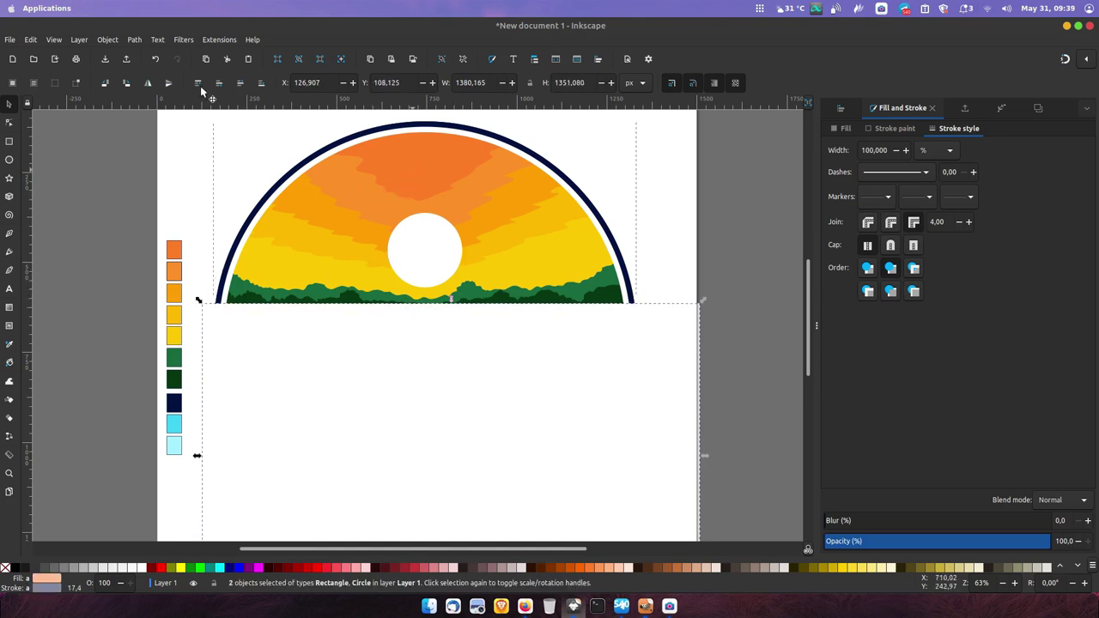
{"action": "left_click", "coordinate": [134, 39]}
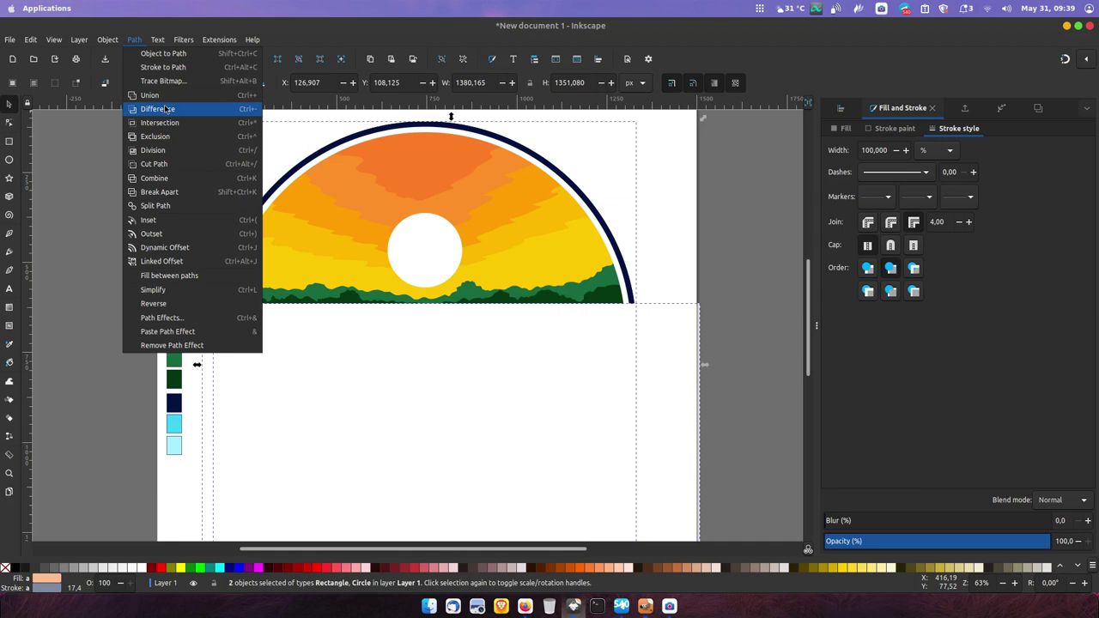
{"action": "left_click", "coordinate": [163, 108]}
{"action": "left_click", "coordinate": [615, 343]}
{"action": "left_click_drag", "start_coordinate": [626, 337], "coordinate": [581, 430]}
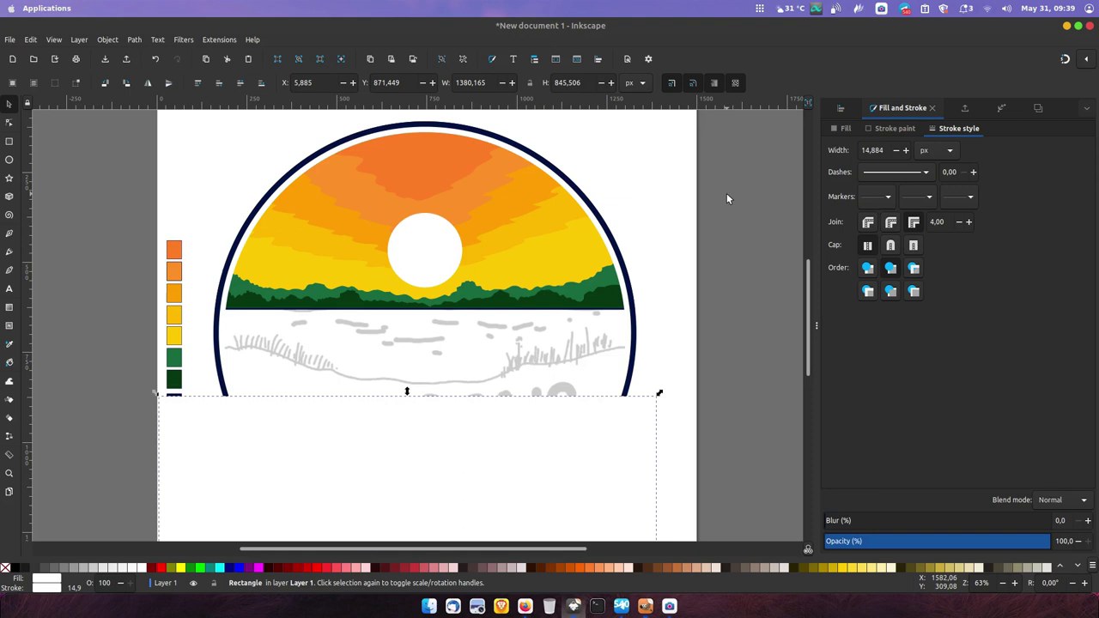
{"action": "key", "text": "ctrl+z"}
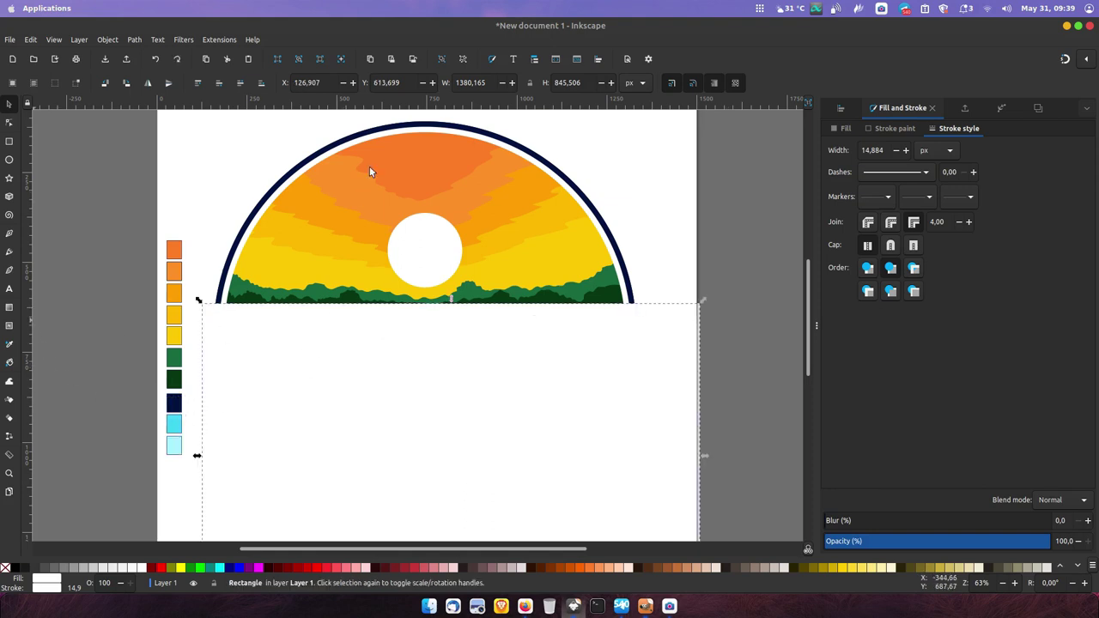
{"action": "left_click", "coordinate": [369, 172], "text": "shift"}
{"action": "key", "text": "Page_Up"}
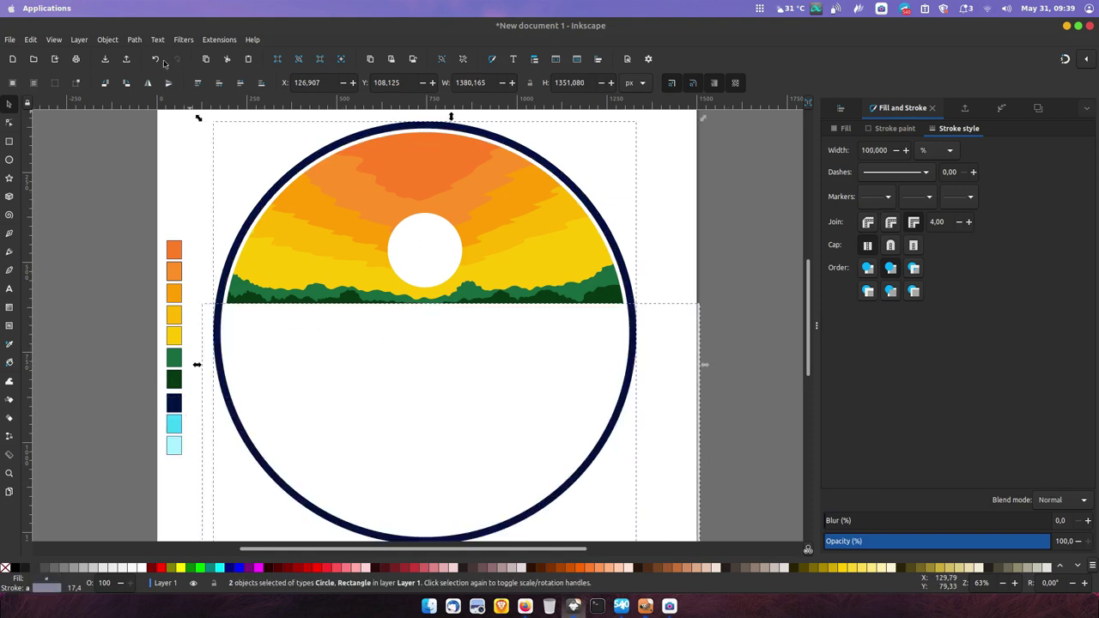
{"action": "left_click", "coordinate": [134, 39]}
{"action": "left_click", "coordinate": [164, 123]}
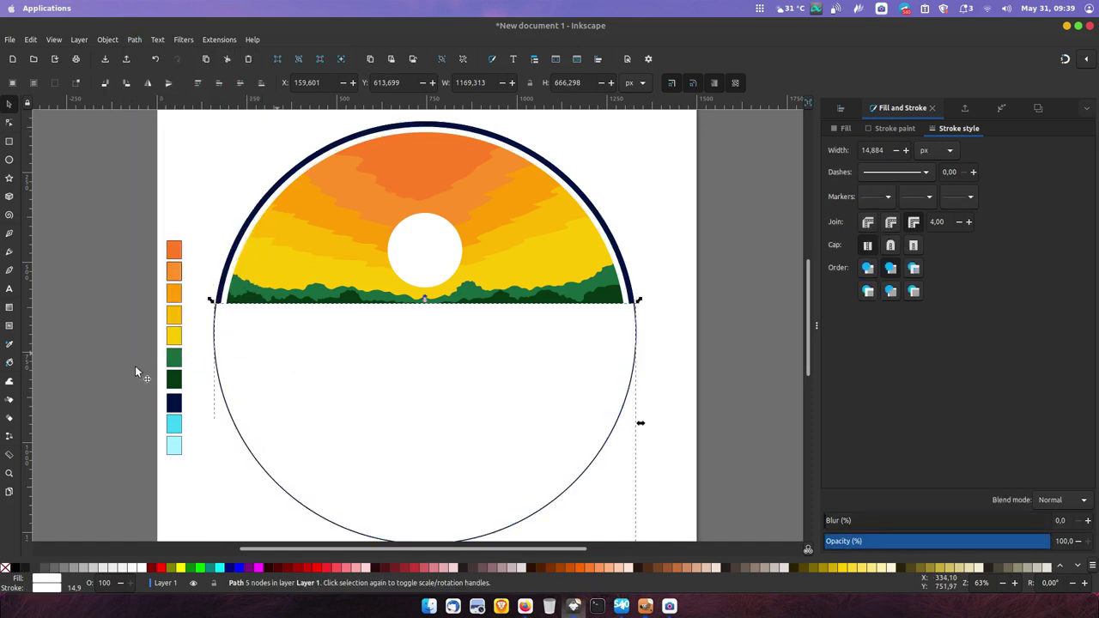
Add a vertical linear gradient down the half-disc with a fully opaque bottom stop
{"action": "key", "text": "g"}
{"action": "left_click_drag", "start_coordinate": [426, 316], "coordinate": [433, 400]}
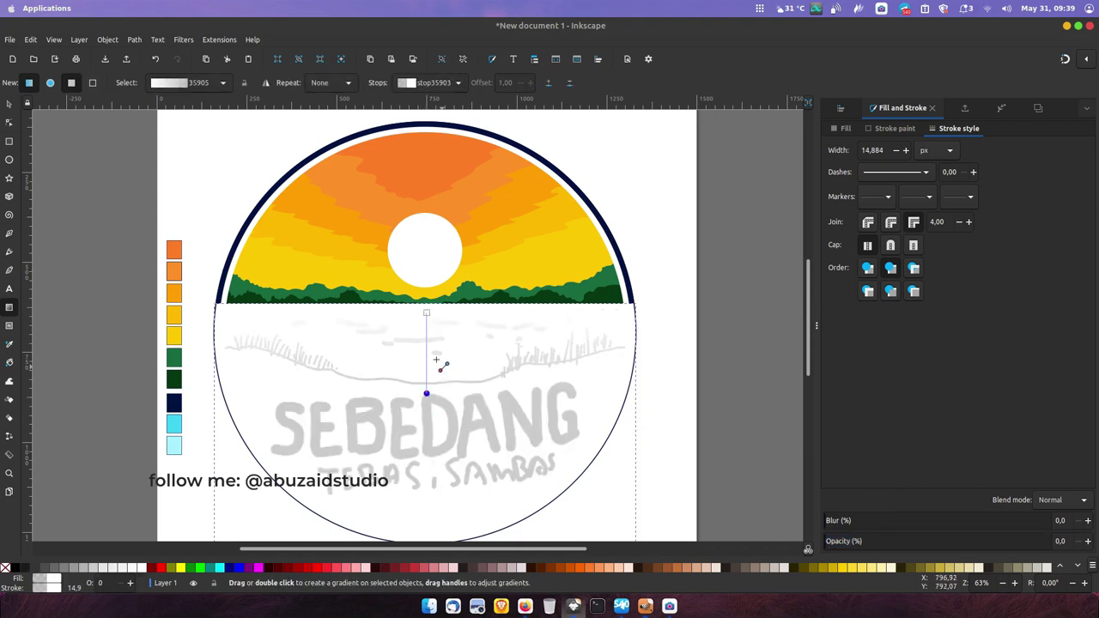
{"action": "left_click", "coordinate": [845, 129]}
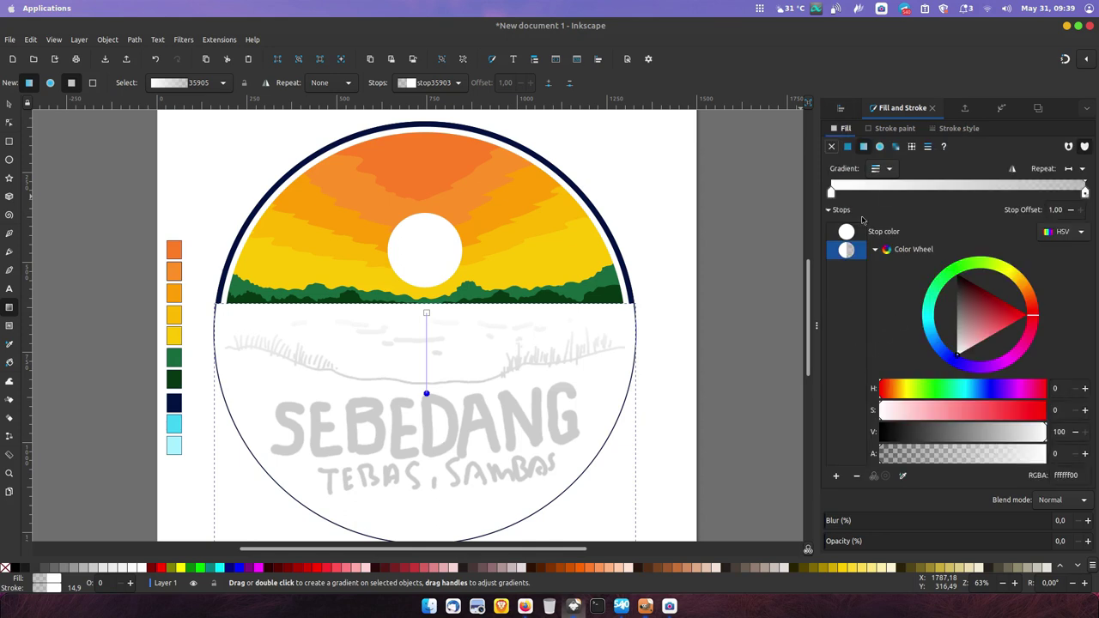
{"action": "left_click", "coordinate": [864, 147]}
{"action": "left_click_drag", "start_coordinate": [909, 454], "coordinate": [1072, 452]}
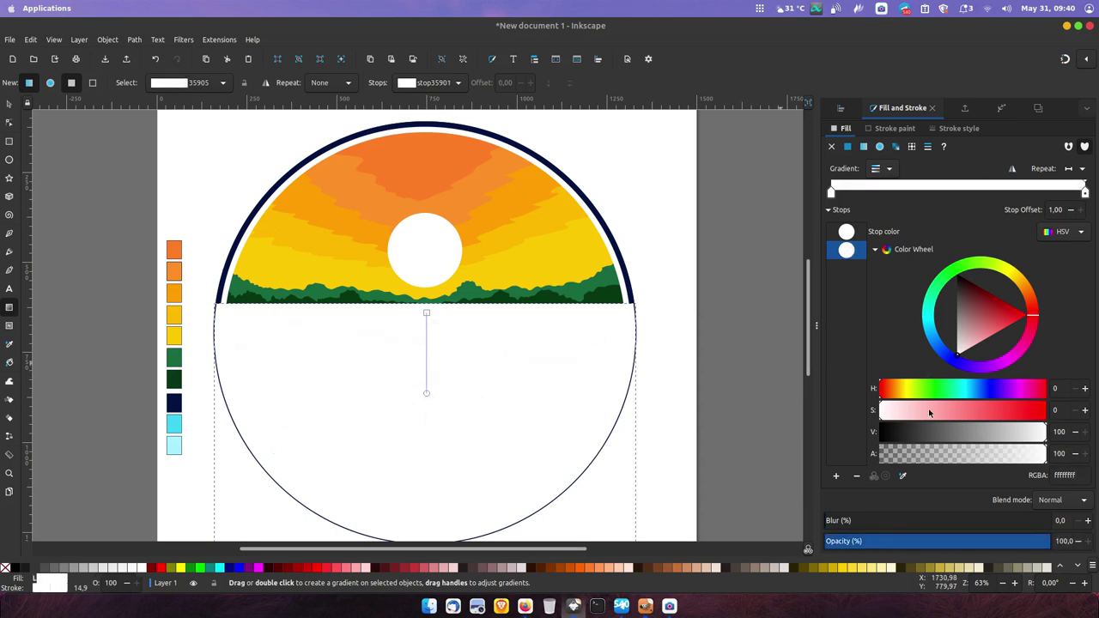
Colour the gradient stops cyan at the bottom and light cyan at the top, keeping the water above the sketch
{"action": "key", "text": "d"}
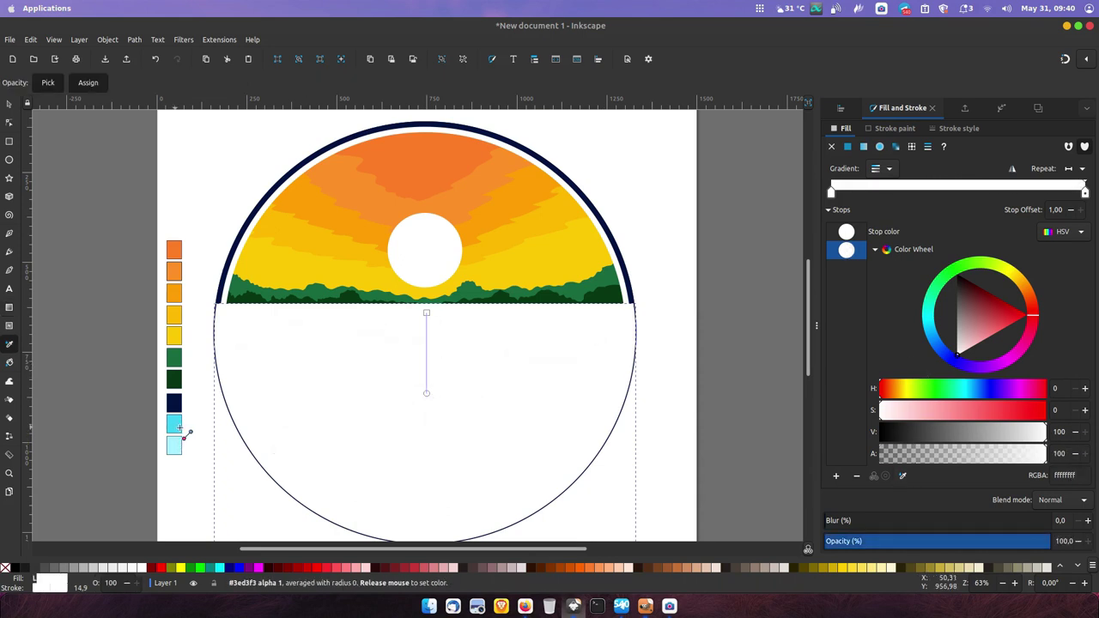
{"action": "left_click", "coordinate": [176, 424]}
{"action": "left_click", "coordinate": [427, 312]}
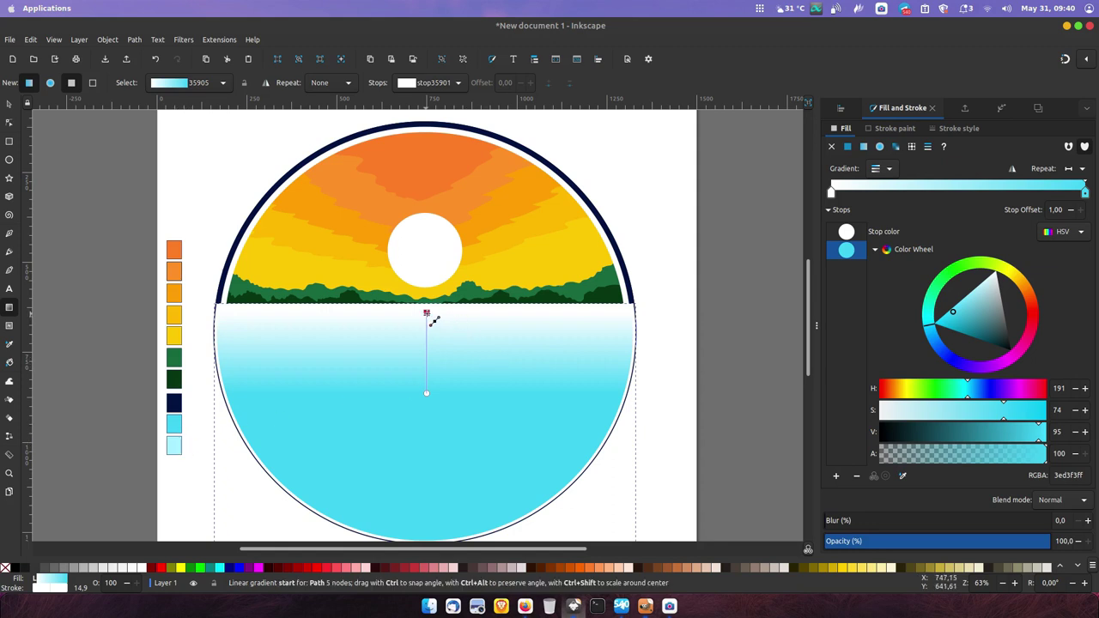
{"action": "left_click", "coordinate": [904, 476]}
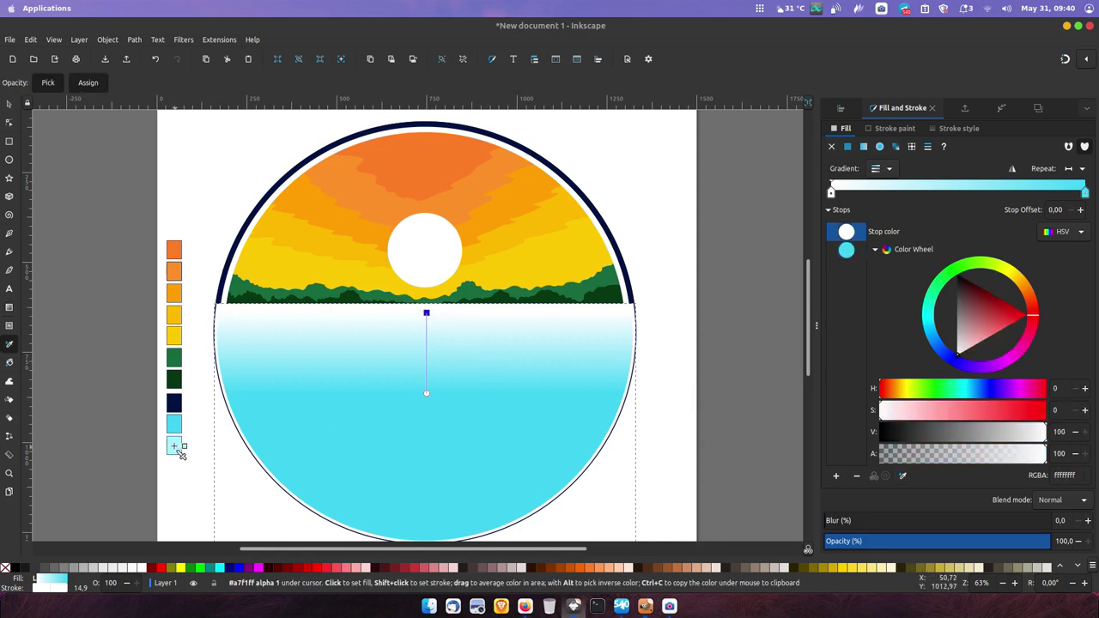
{"action": "left_click", "coordinate": [176, 446]}
{"action": "left_click", "coordinate": [11, 106]}
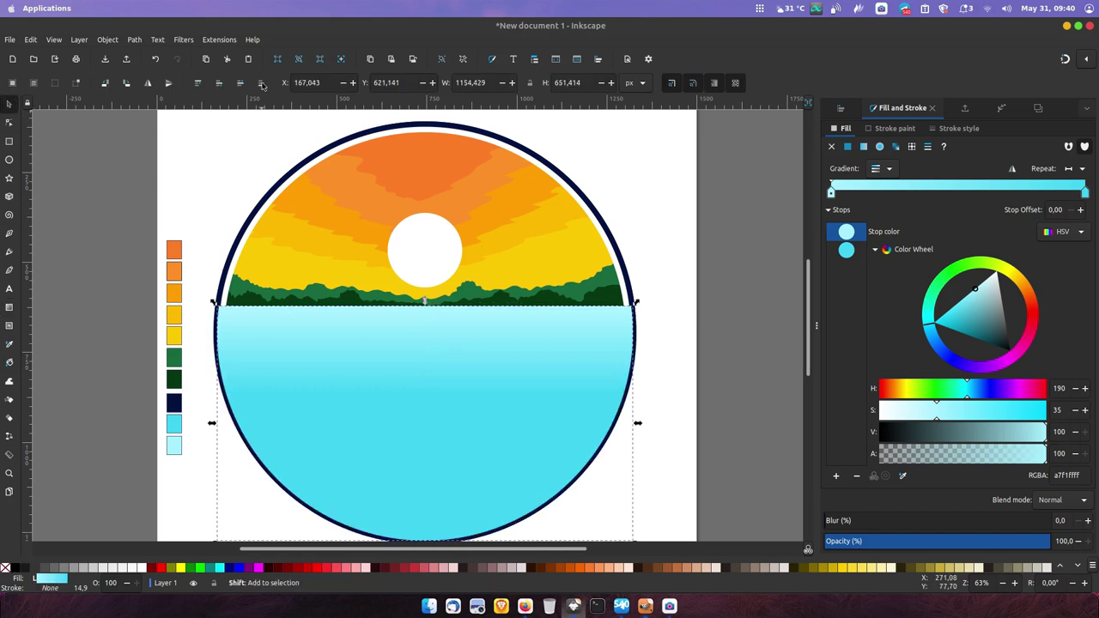
{"action": "key", "text": "Page_Down"}
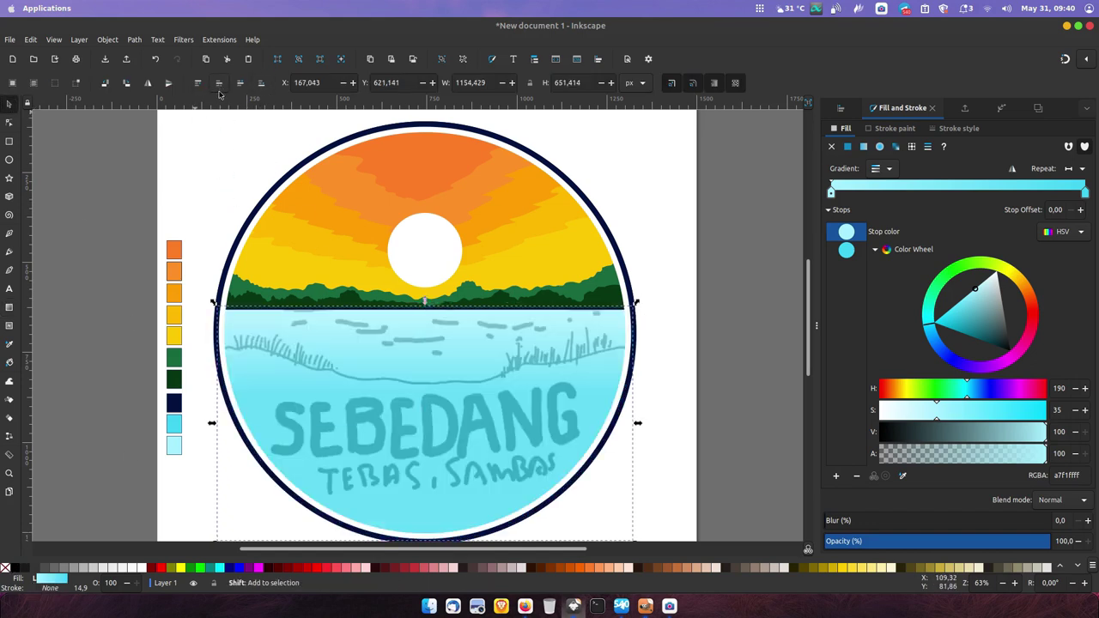
{"action": "key", "text": "Page_Up"}
{"action": "left_click", "coordinate": [81, 288]}
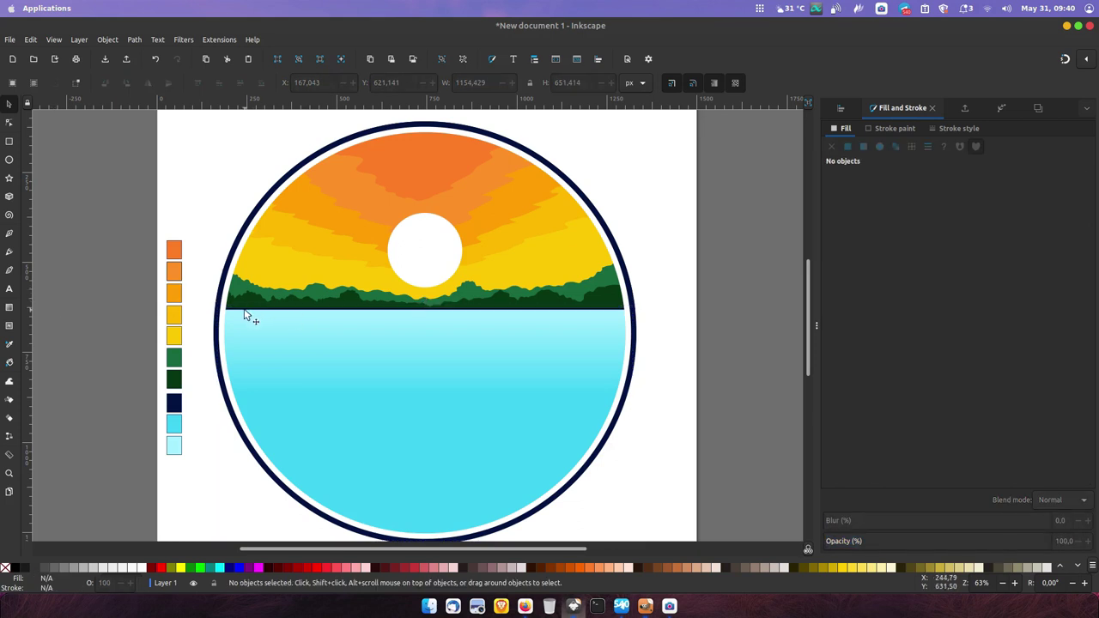
Inspect the horizon, orange and water shapes by selecting through the stack
{"action": "scroll", "coordinate": [244, 315], "scroll_direction": "up", "scroll_amount": 2}
{"action": "left_click", "coordinate": [254, 311]}
{"action": "left_click", "coordinate": [254, 311], "text": "alt"}
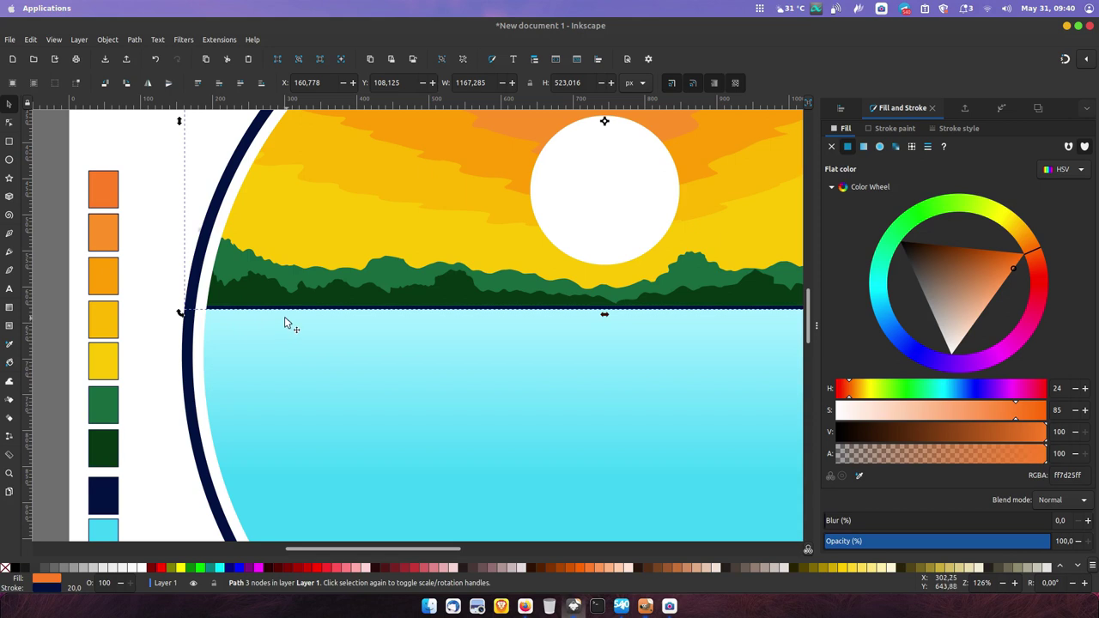
{"action": "key", "text": "shift+Tab"}
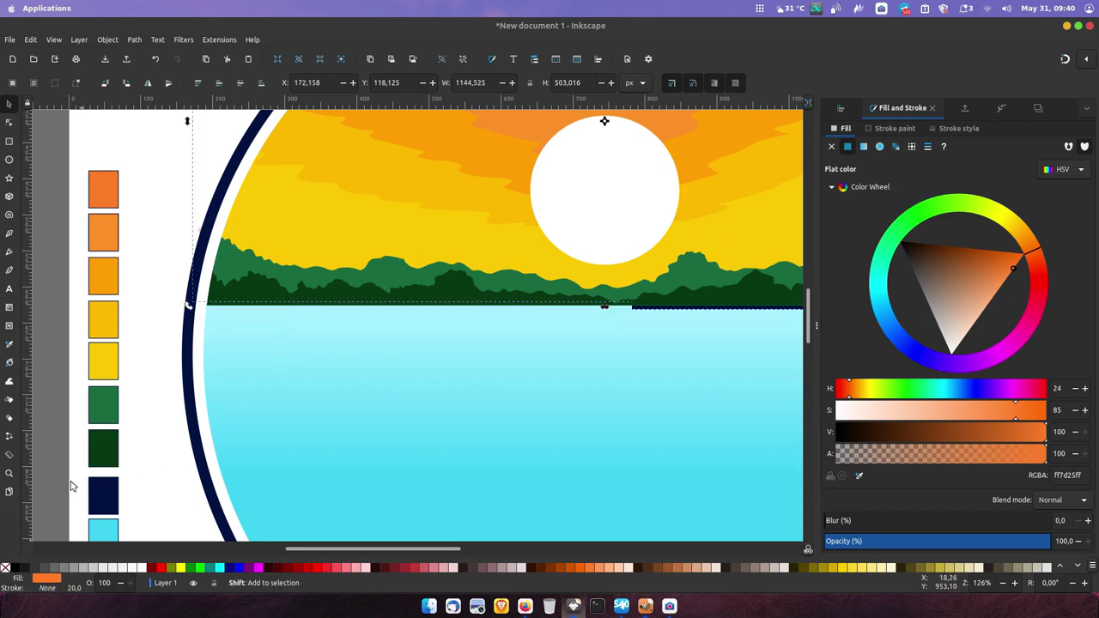
{"action": "left_click", "coordinate": [56, 474]}
{"action": "scroll", "coordinate": [262, 331], "scroll_direction": "down", "scroll_amount": 1}
{"action": "scroll", "coordinate": [262, 331], "scroll_direction": "right", "scroll_amount": 1}
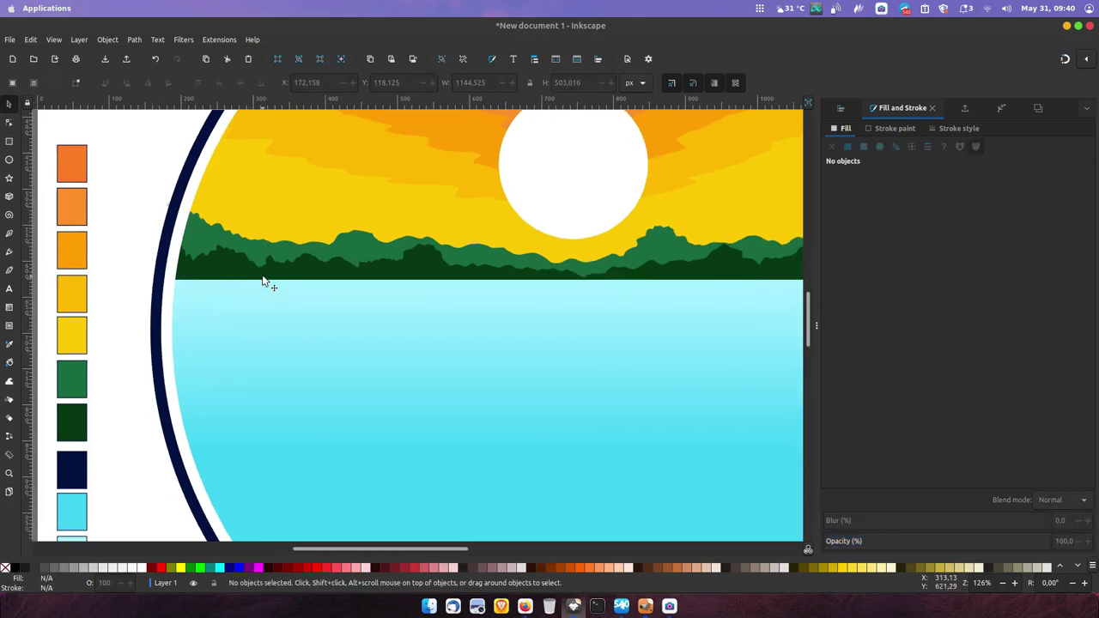
{"action": "scroll", "coordinate": [264, 282], "scroll_direction": "down", "scroll_amount": 1, "text": "ctrl"}
{"action": "scroll", "coordinate": [263, 282], "scroll_direction": "down", "scroll_amount": 1, "text": "ctrl"}
{"action": "scroll", "coordinate": [471, 358], "scroll_direction": "down", "scroll_amount": 1, "text": "ctrl"}
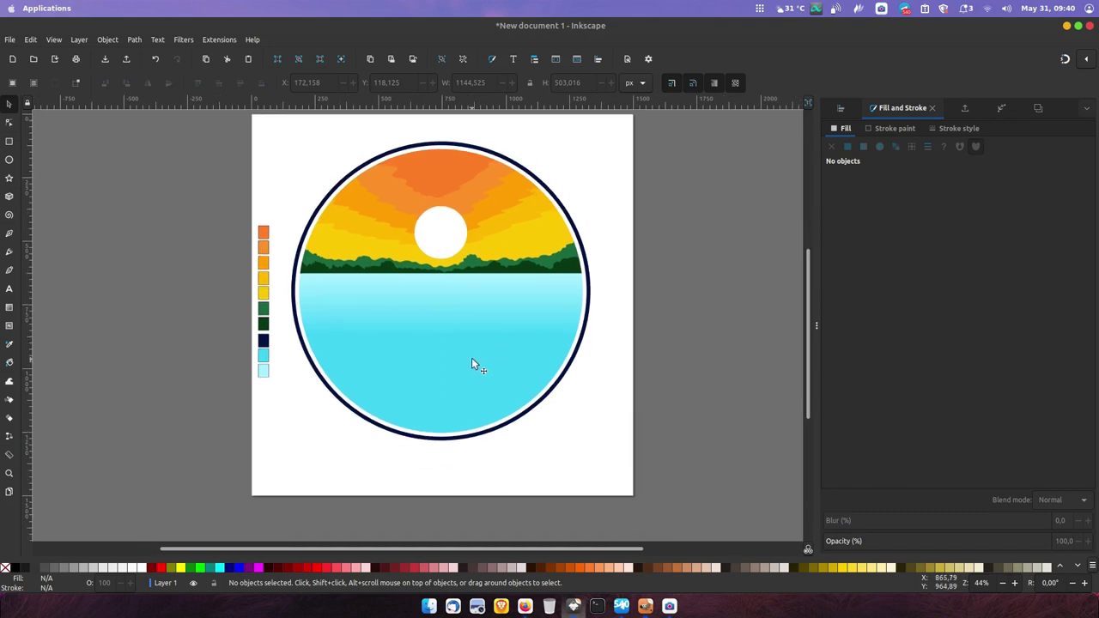
{"action": "left_click", "coordinate": [472, 361]}
{"action": "left_click", "coordinate": [611, 330]}
Move the faint sketch image left off the page and add two horizontal shoreline guides
{"action": "left_click", "coordinate": [611, 363]}
{"action": "left_click_drag", "start_coordinate": [611, 363], "coordinate": [241, 400]}
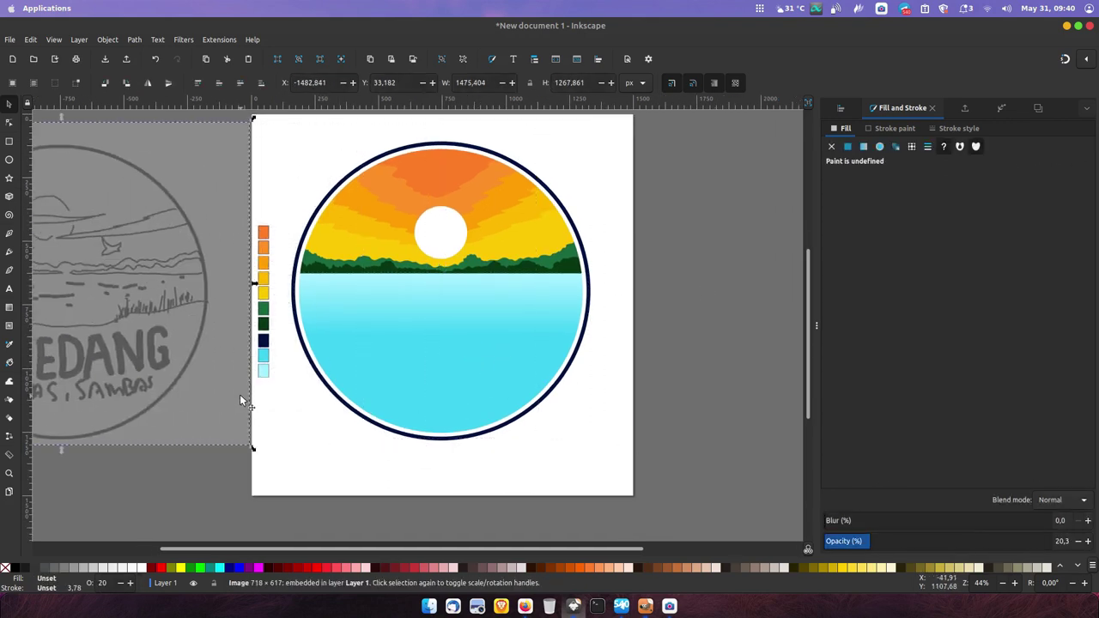
{"action": "scroll", "coordinate": [507, 273], "scroll_direction": "left", "scroll_amount": 4}
{"action": "left_click_drag", "start_coordinate": [399, 105], "coordinate": [392, 290]}
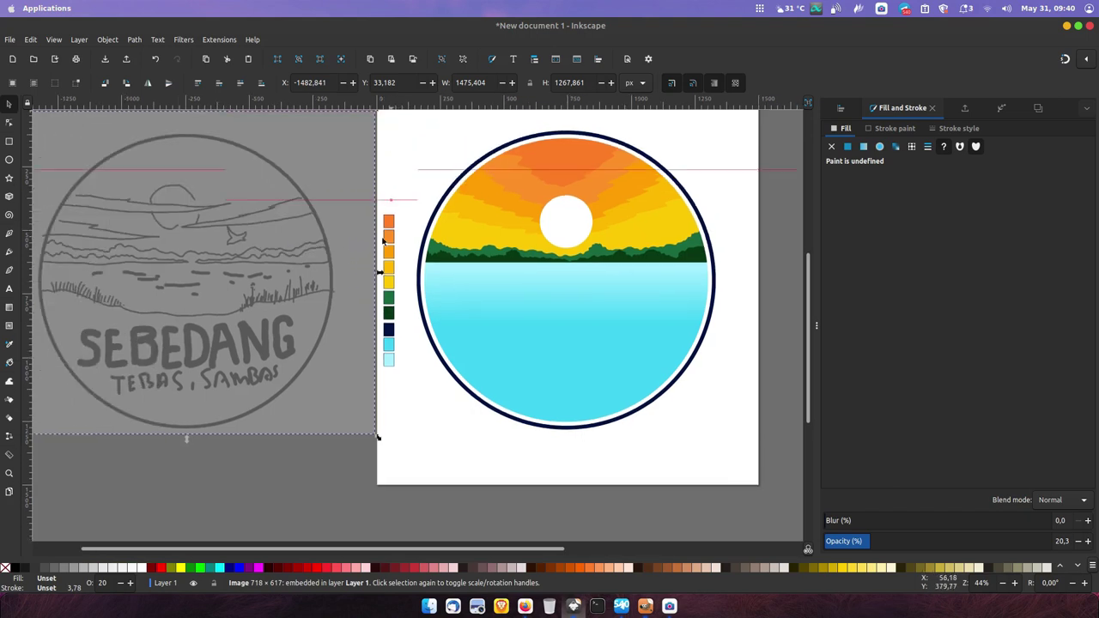
{"action": "left_click_drag", "start_coordinate": [442, 104], "coordinate": [210, 311]}
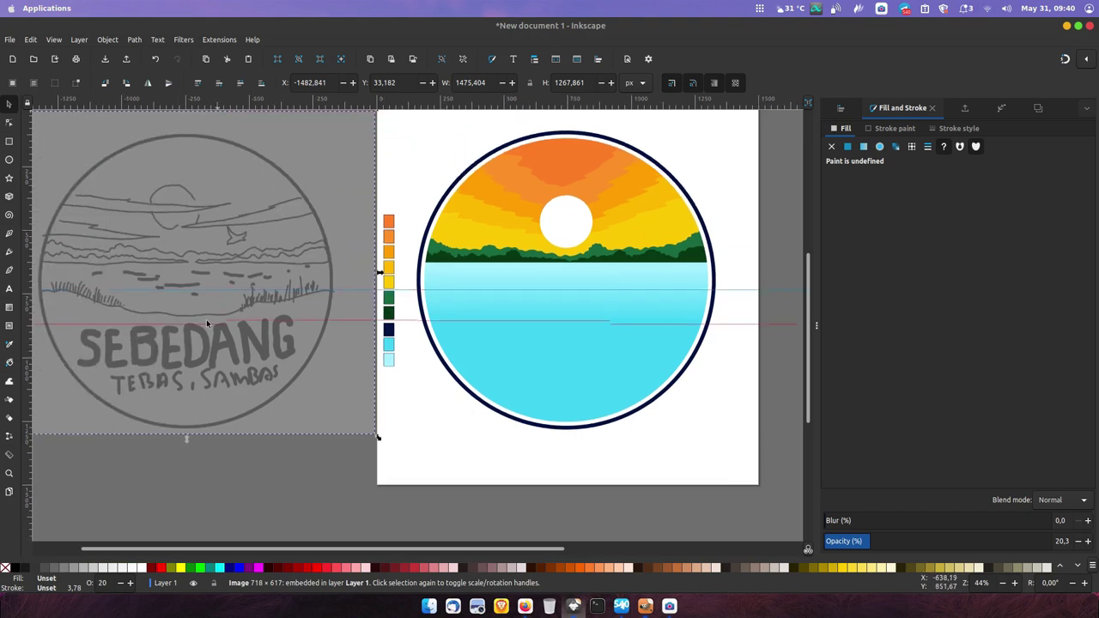
Pencil-draw a closed shoreline shape across the water and fill it with the navy swatch
{"action": "left_click", "coordinate": [10, 251]}
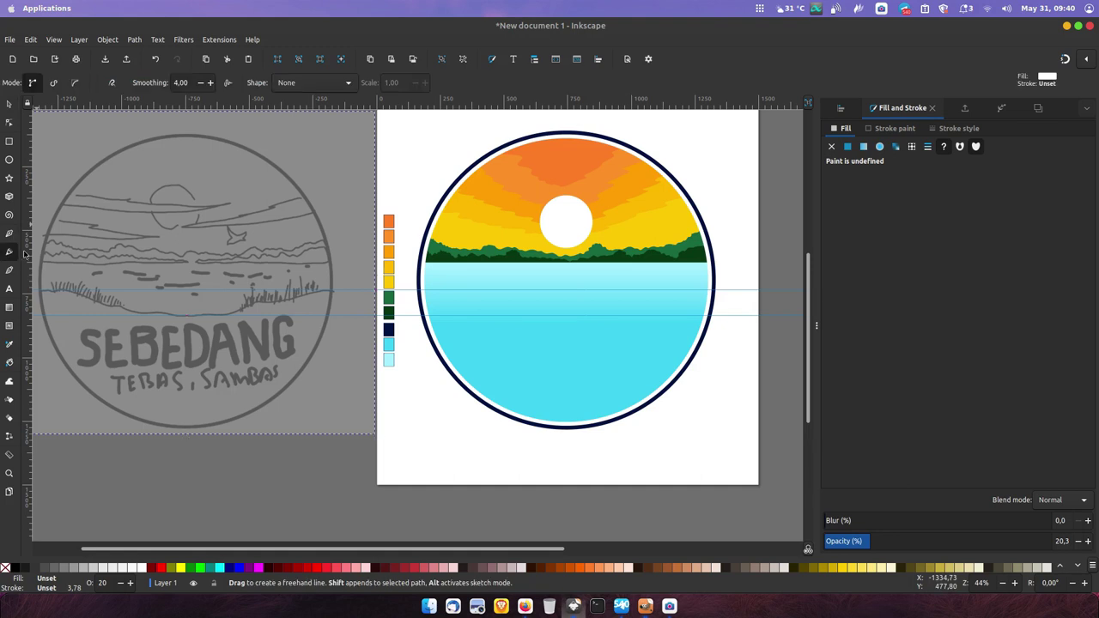
{"action": "scroll", "coordinate": [465, 297], "scroll_direction": "up", "scroll_amount": 1}
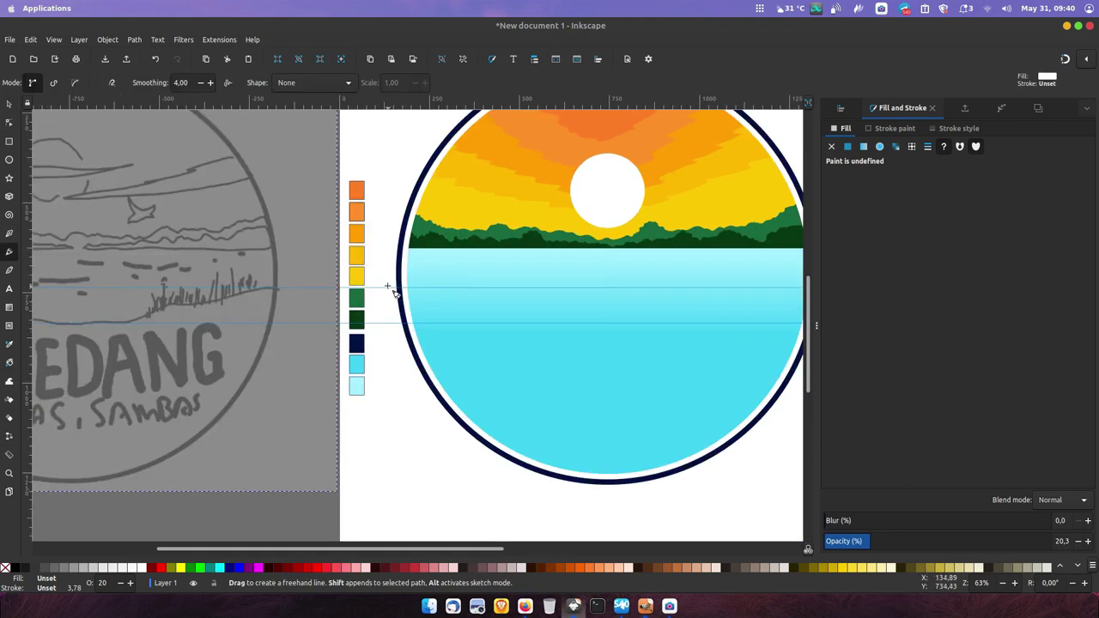
{"action": "mouse_move", "coordinate": [394, 285]}
{"action": "left_mouse_down"}
{"action": "mouse_move", "coordinate": [601, 319]}
{"action": "mouse_move", "coordinate": [798, 292]}
{"action": "left_mouse_up"}
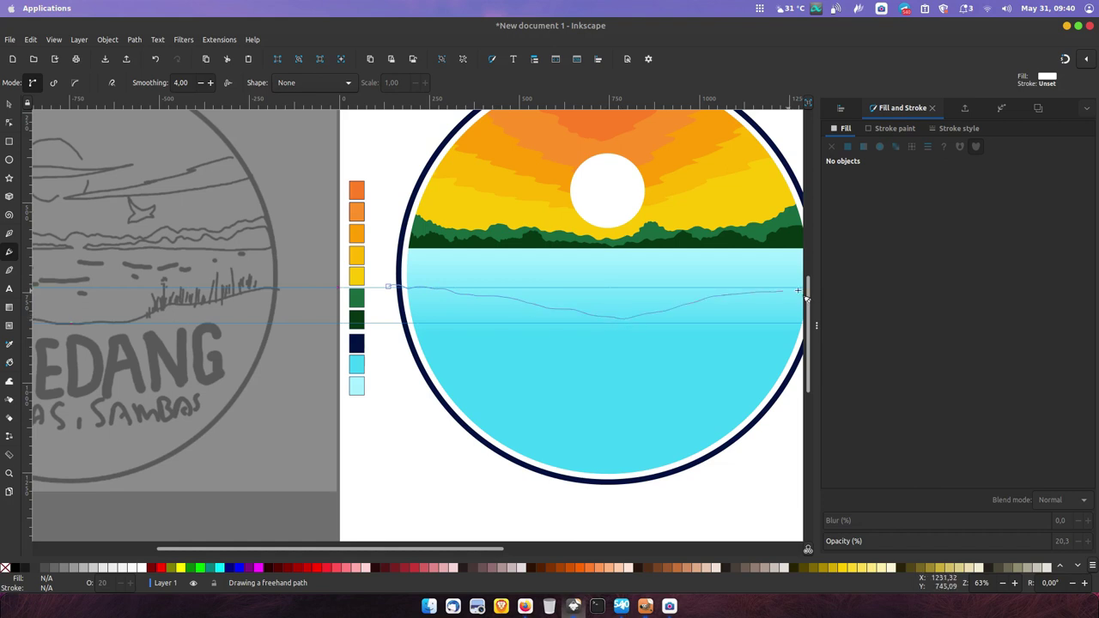
{"action": "mouse_move", "coordinate": [830, 412]}
{"action": "left_mouse_down"}
{"action": "mouse_move", "coordinate": [474, 520]}
{"action": "mouse_move", "coordinate": [368, 393]}
{"action": "mouse_move", "coordinate": [387, 291]}
{"action": "mouse_move", "coordinate": [390, 307]}
{"action": "left_mouse_up"}
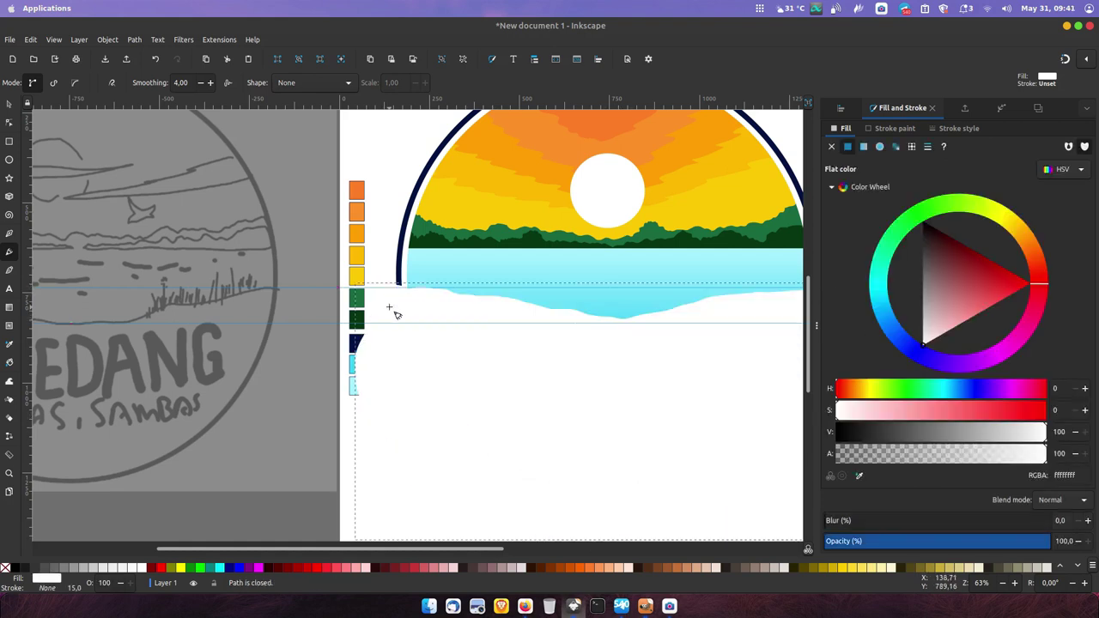
{"action": "left_click", "coordinate": [9, 343]}
{"action": "left_click", "coordinate": [357, 345]}
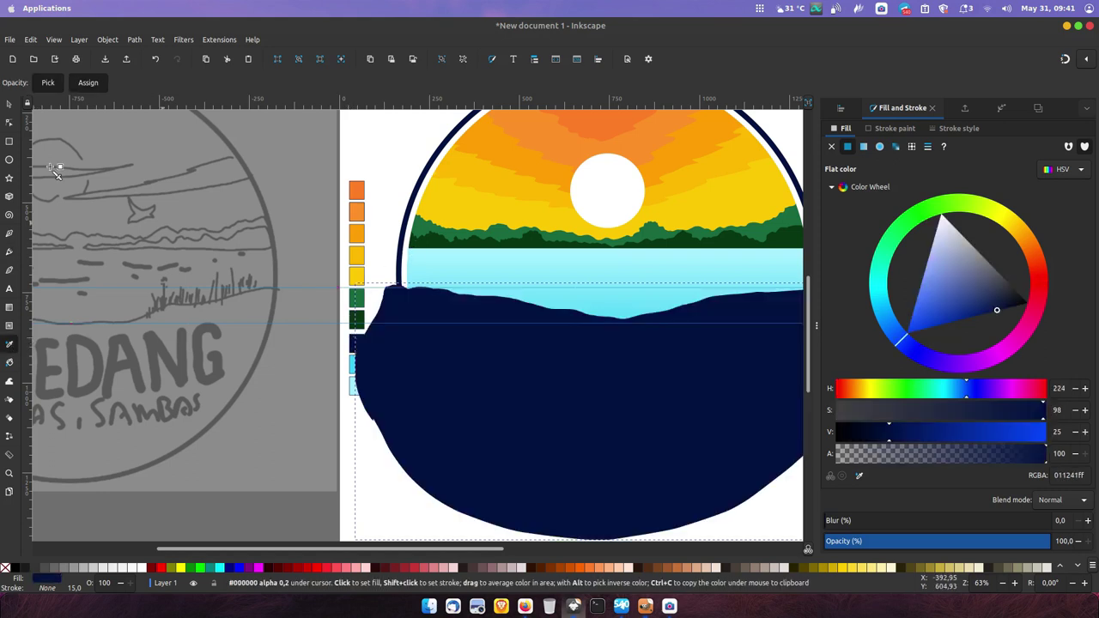
{"action": "key", "text": "s"}
Nudge the shore slightly left and intersect it with the badge circle to clip it inside
{"action": "scroll", "coordinate": [438, 326], "scroll_direction": "up", "scroll_amount": 2}
{"action": "scroll", "coordinate": [438, 326], "scroll_direction": "right", "scroll_amount": 3}
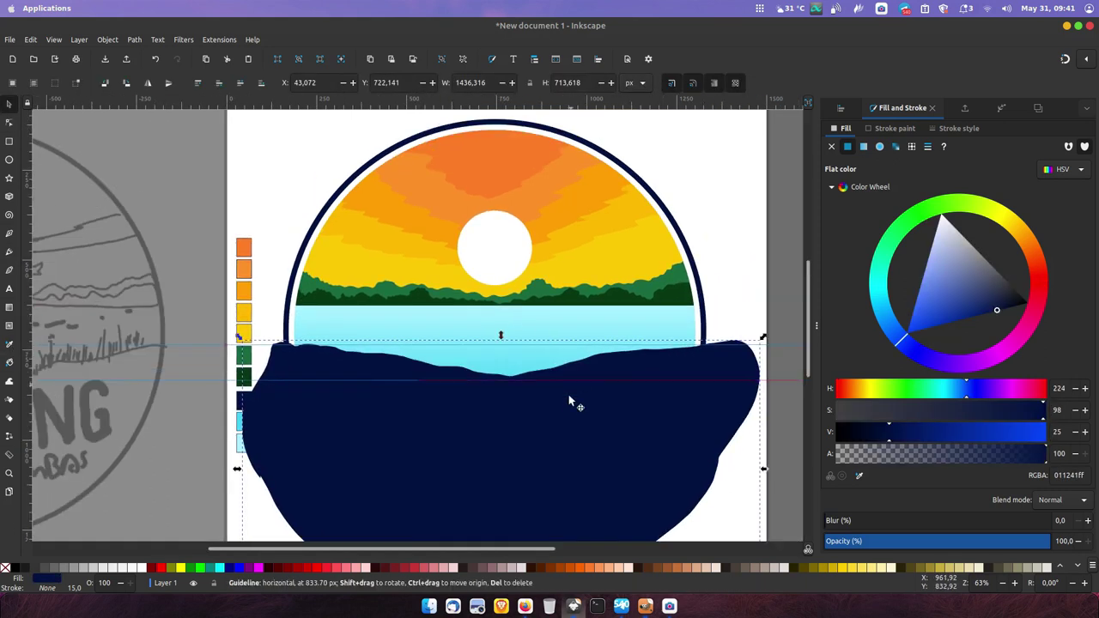
{"action": "left_click_drag", "start_coordinate": [571, 406], "coordinate": [561, 406]}
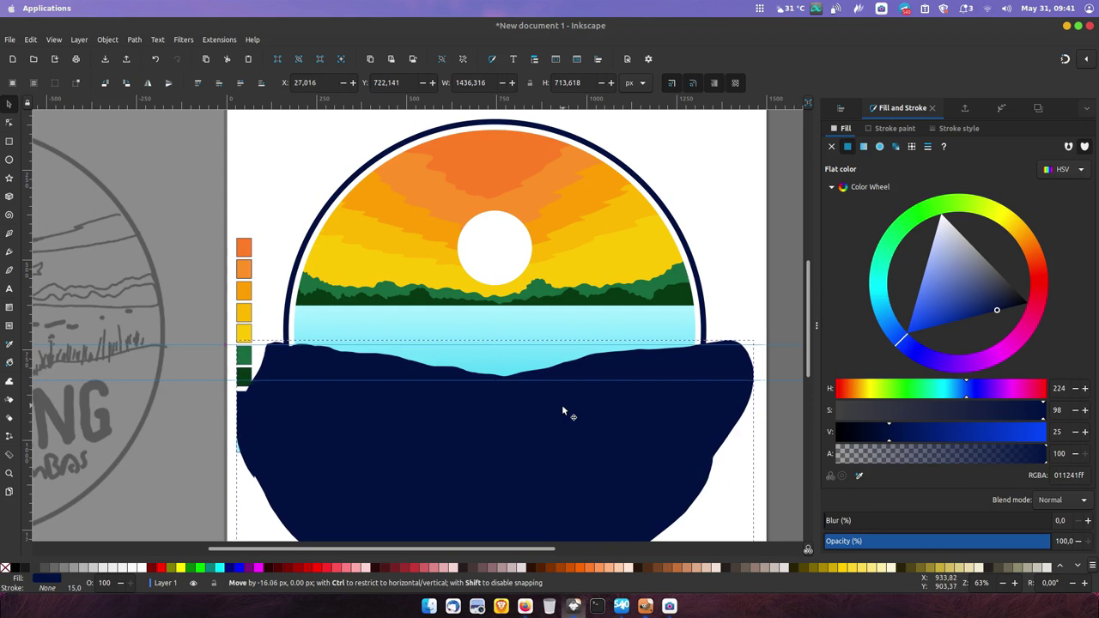
{"action": "left_click", "coordinate": [559, 130]}
{"action": "left_click", "coordinate": [260, 420], "text": "shift"}
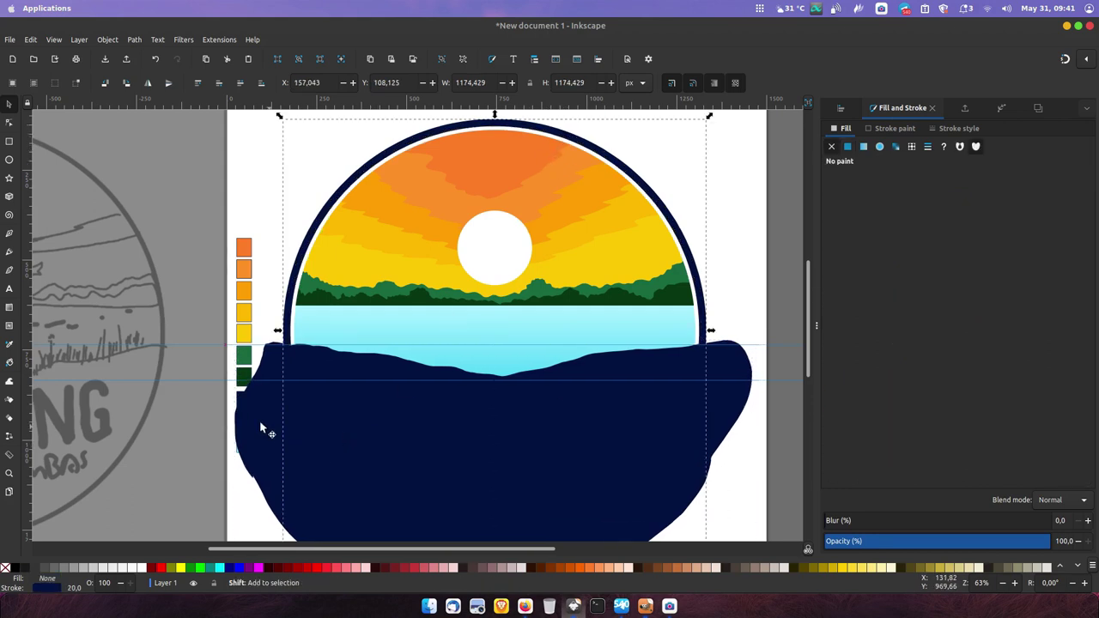
{"action": "left_click", "coordinate": [134, 40]}
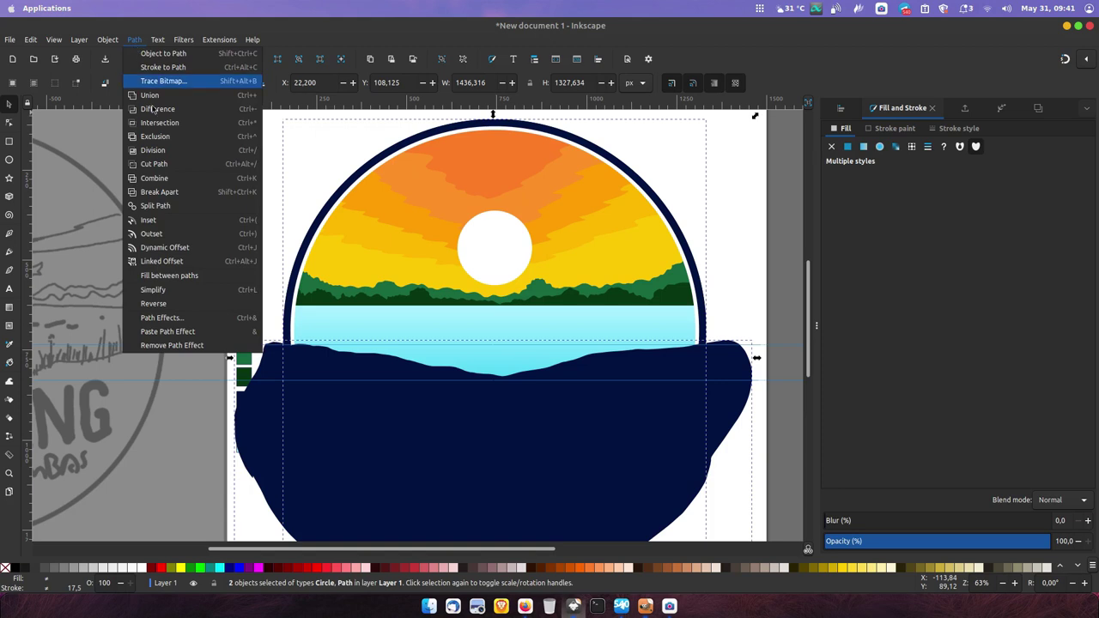
{"action": "left_click", "coordinate": [163, 123]}
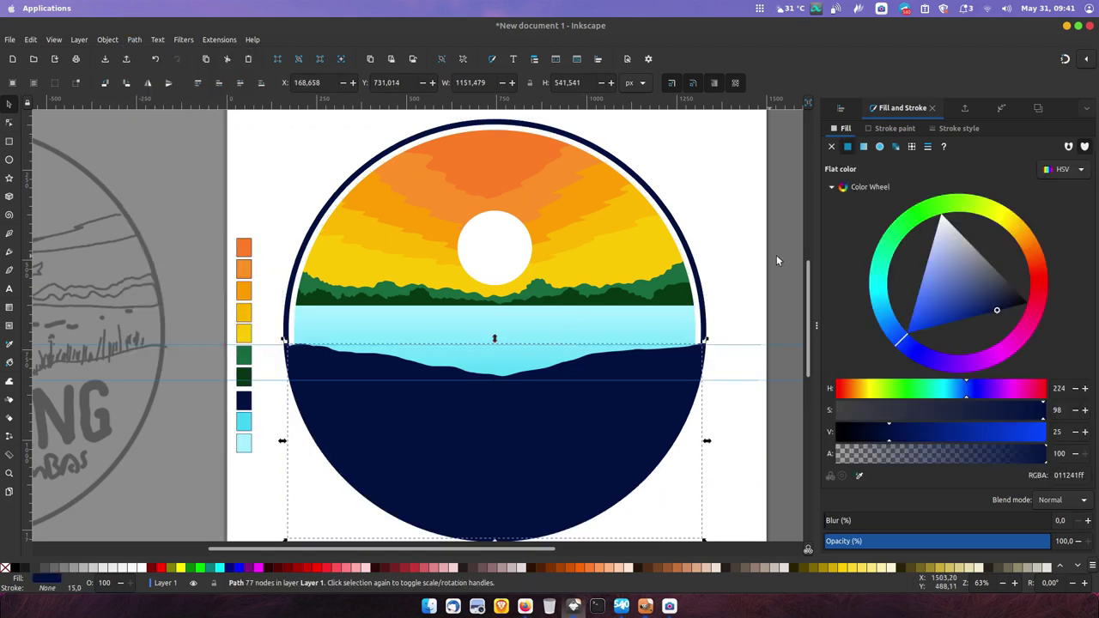
{"action": "left_click", "coordinate": [707, 315]}
{"action": "left_click", "coordinate": [702, 324]}
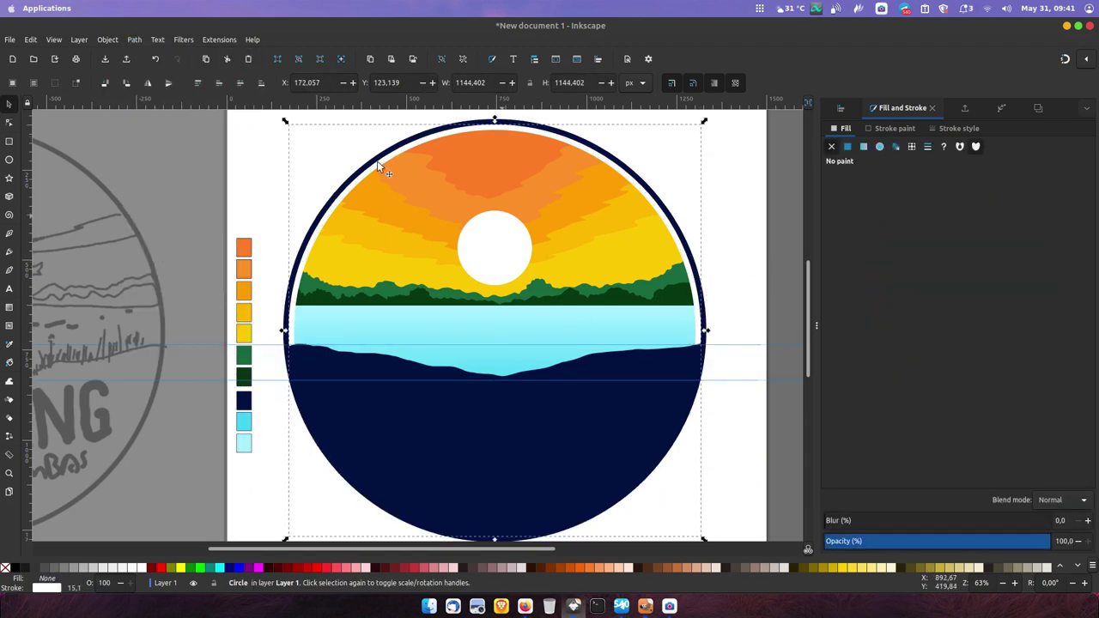
Raise the ring circle above the shore and add a white SEBEDANG title in SS Nickson One
{"action": "left_click", "coordinate": [201, 85]}
{"action": "scroll", "coordinate": [443, 376], "scroll_direction": "down", "scroll_amount": 1}
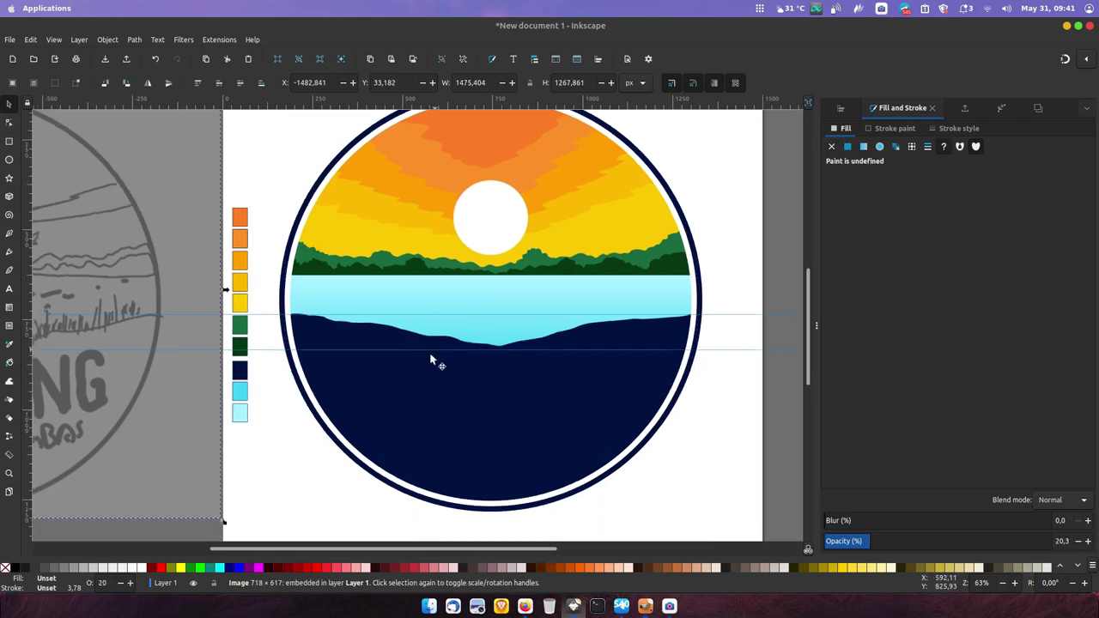
{"action": "left_click", "coordinate": [380, 400]}
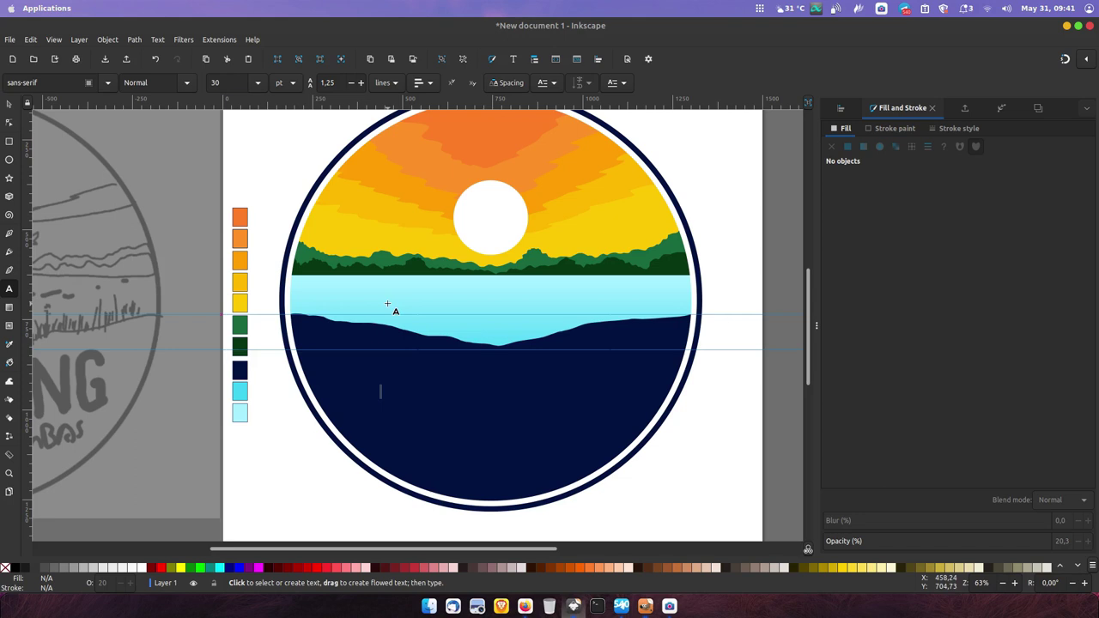
{"action": "type", "text": "CAMP"}
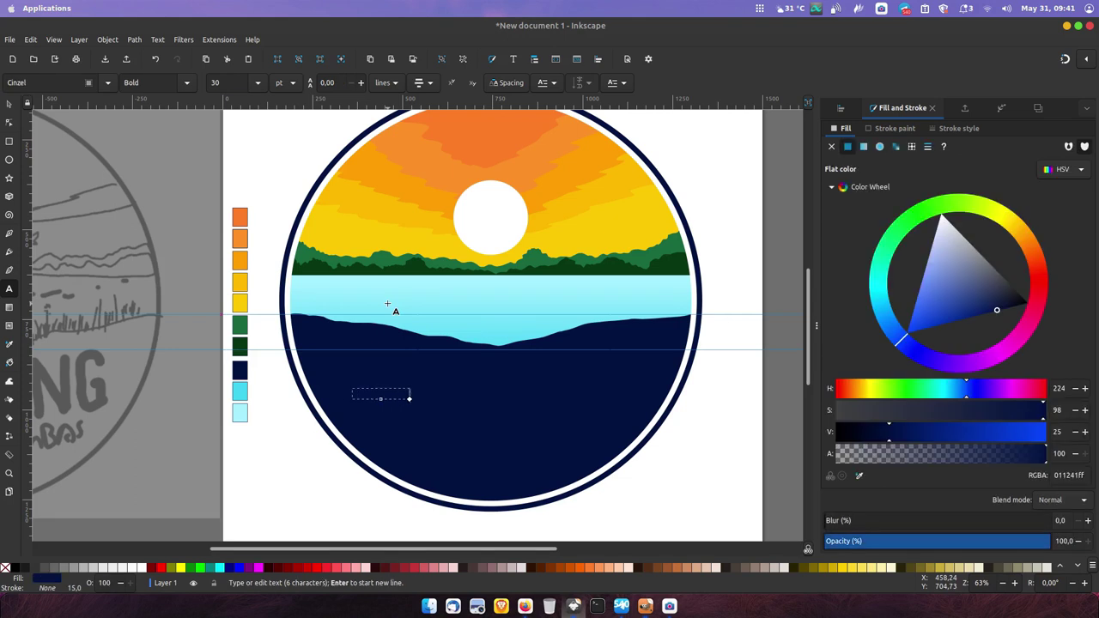
{"action": "key", "text": "ctrl+a"}
{"action": "left_click", "coordinate": [156, 568]}
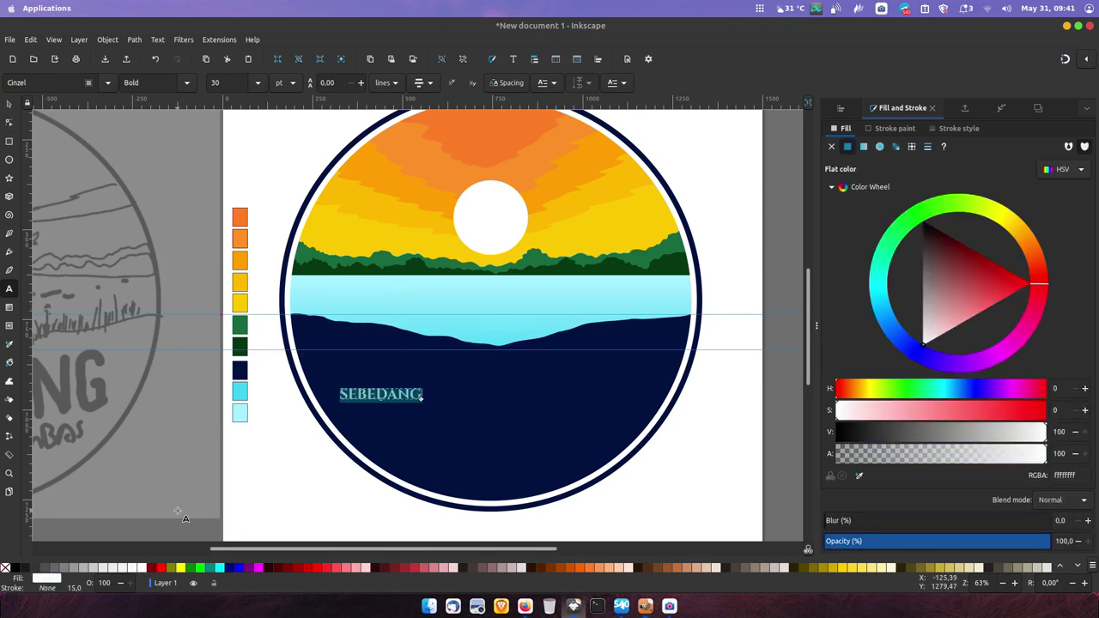
{"action": "type", "text": "S"}
{"action": "left_click", "coordinate": [59, 109]}
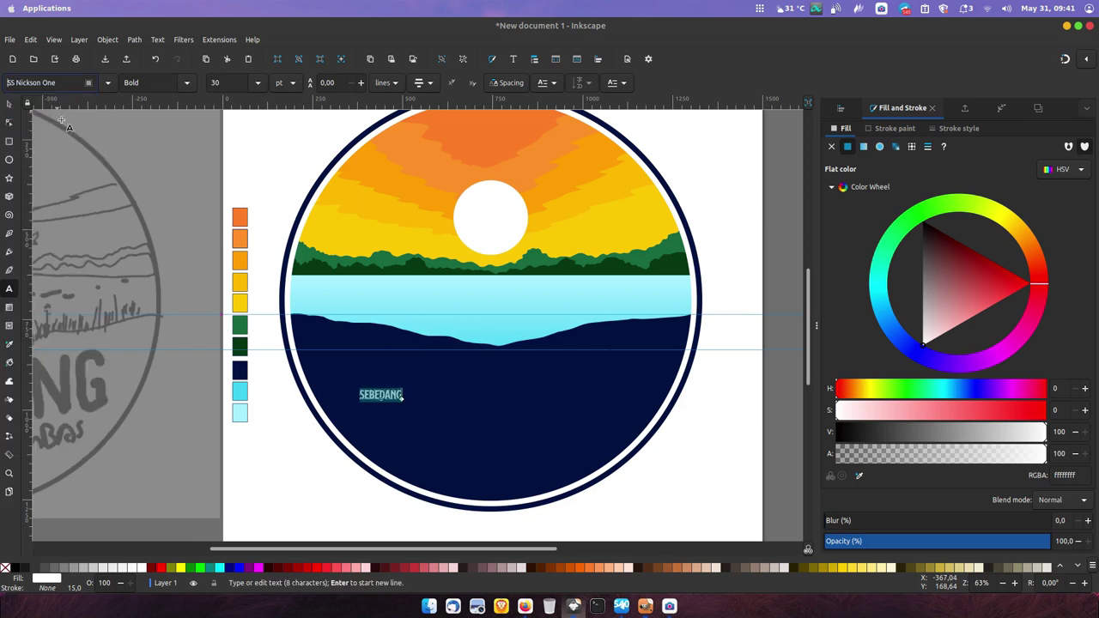
Enlarge the SEBEDANG title to big lettering and set its letter spacing to 5
{"action": "left_click", "coordinate": [10, 103]}
{"action": "left_click_drag", "start_coordinate": [410, 406], "coordinate": [654, 493]}
{"action": "left_click_drag", "start_coordinate": [538, 423], "coordinate": [539, 401]}
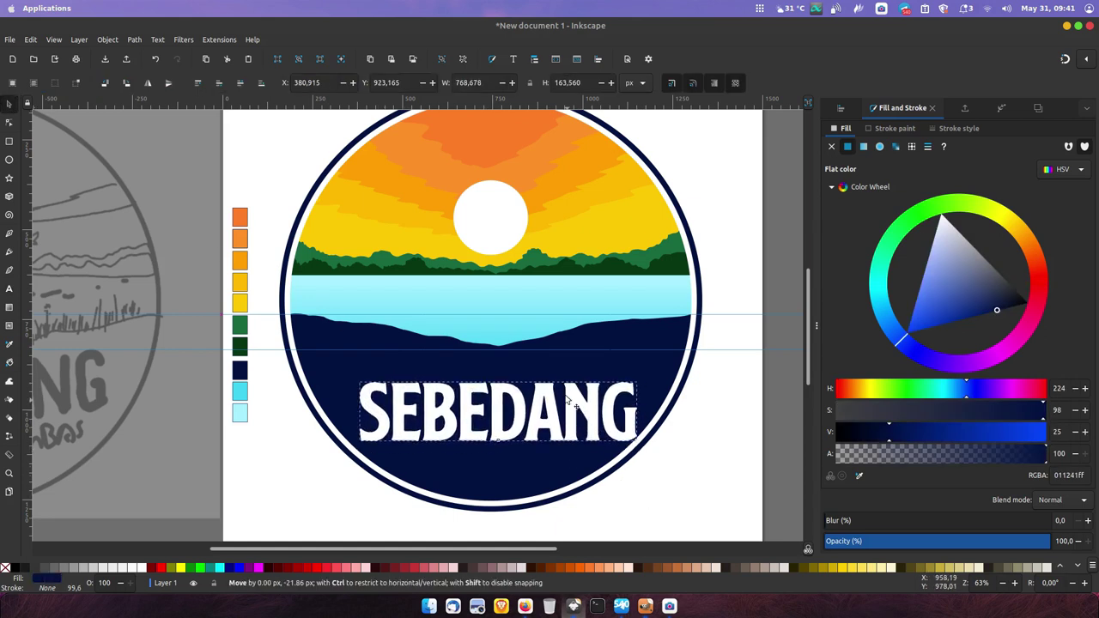
{"action": "double_click", "coordinate": [522, 398]}
{"action": "key", "text": "ctrl+a"}
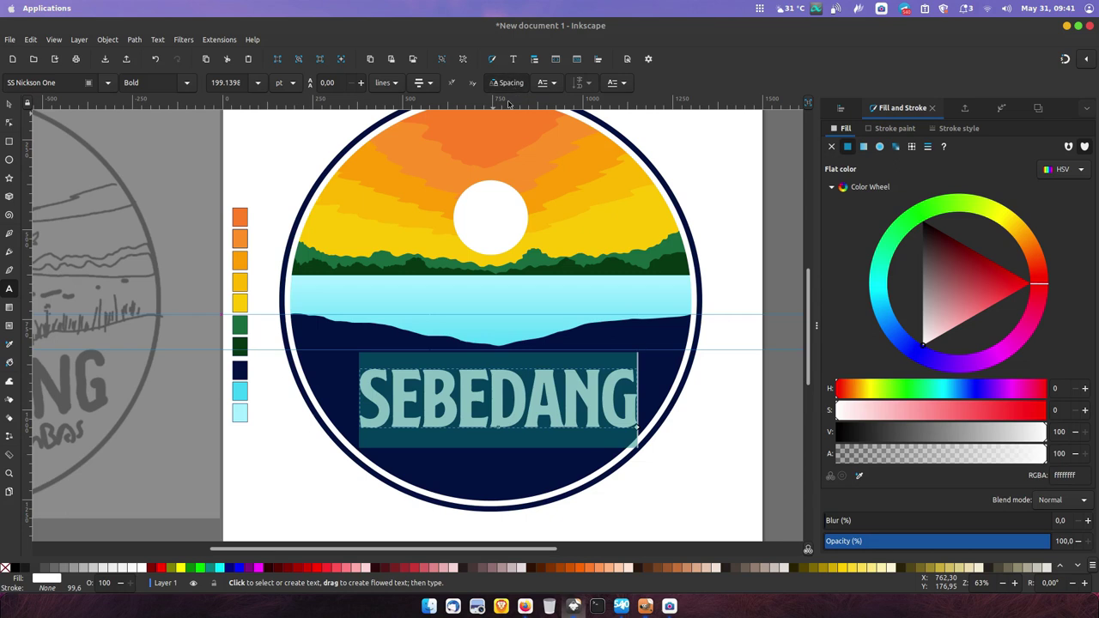
{"action": "left_click", "coordinate": [511, 82]}
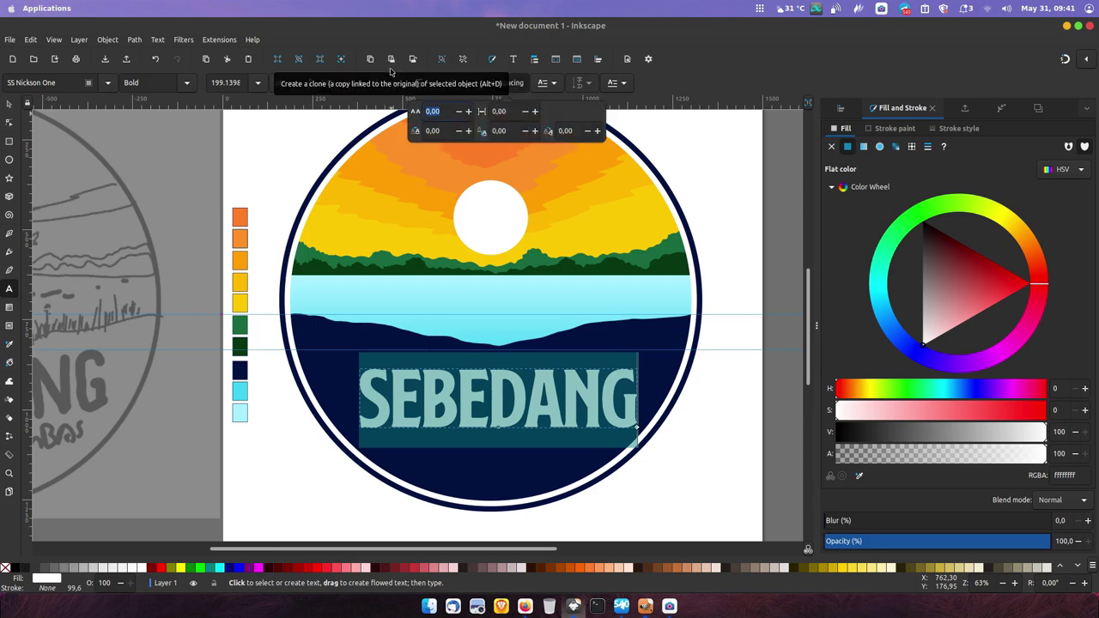
{"action": "type", "text": "5"}
{"action": "key", "text": "Return"}
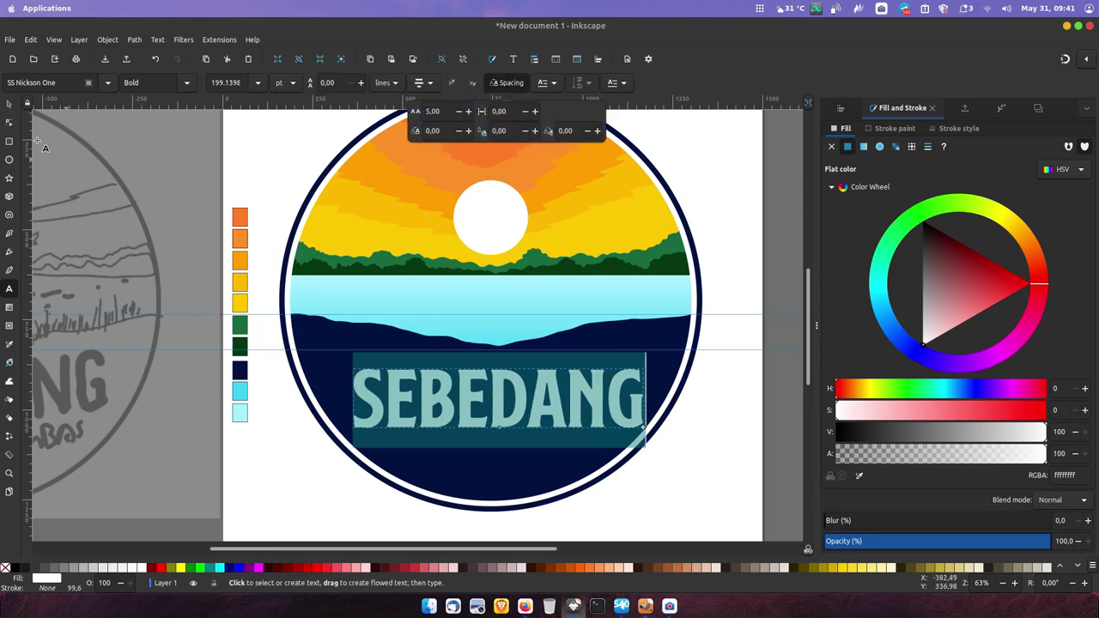
Centre the SEBEDANG title horizontally on the badge circle, relative to the last selected object
{"action": "left_click", "coordinate": [9, 104]}
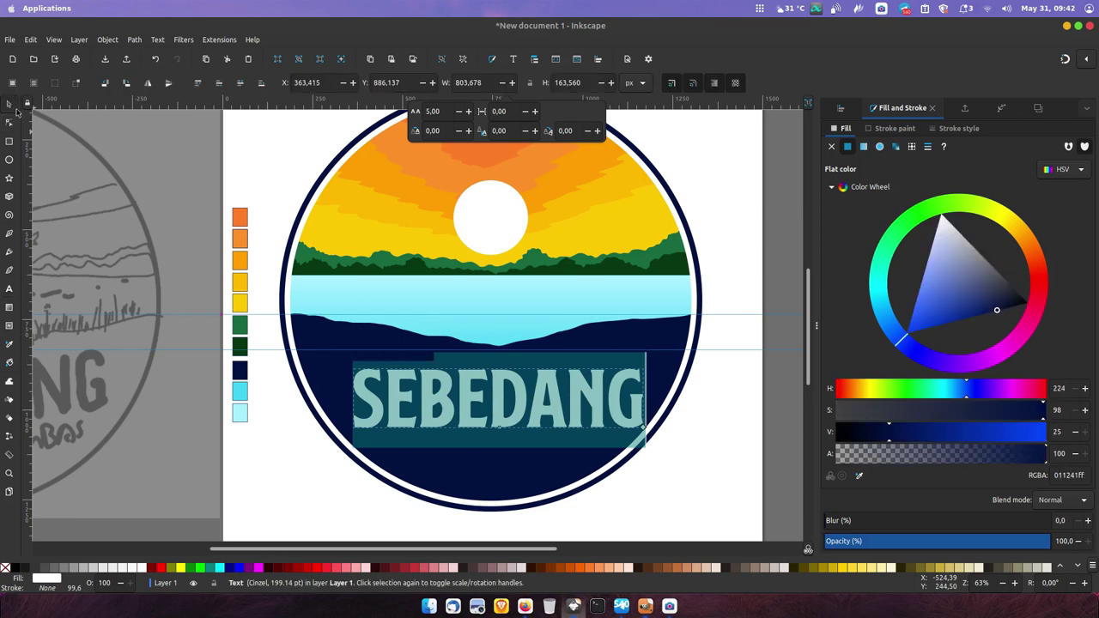
{"action": "left_click", "coordinate": [151, 148]}
{"action": "left_click", "coordinate": [501, 411]}
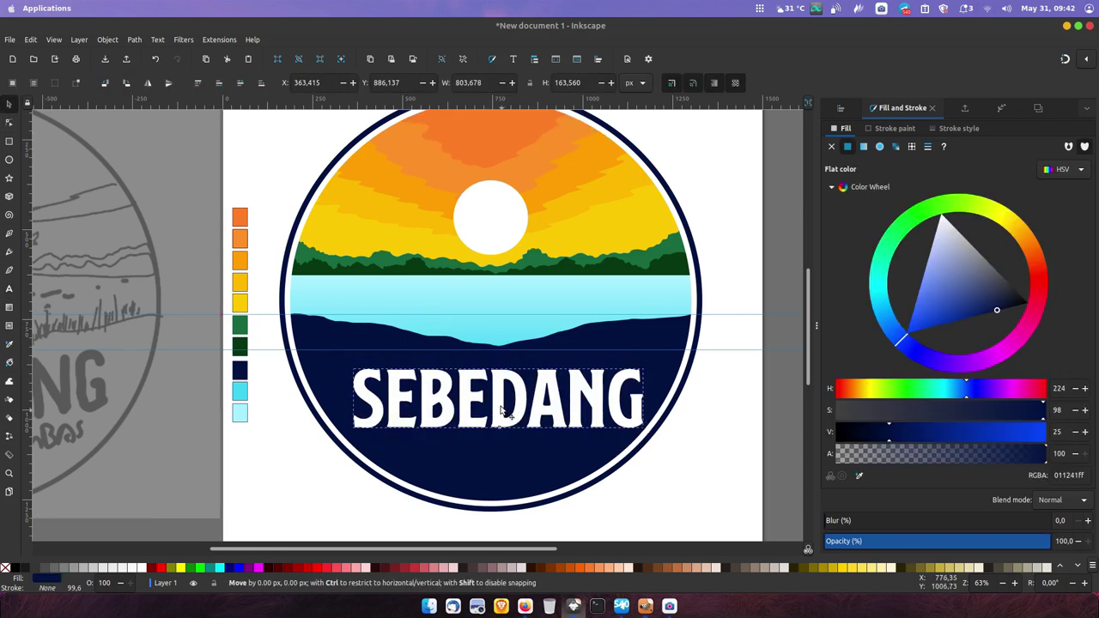
{"action": "left_click_drag", "start_coordinate": [501, 410], "coordinate": [500, 404]}
{"action": "left_click", "coordinate": [501, 513], "text": "shift"}
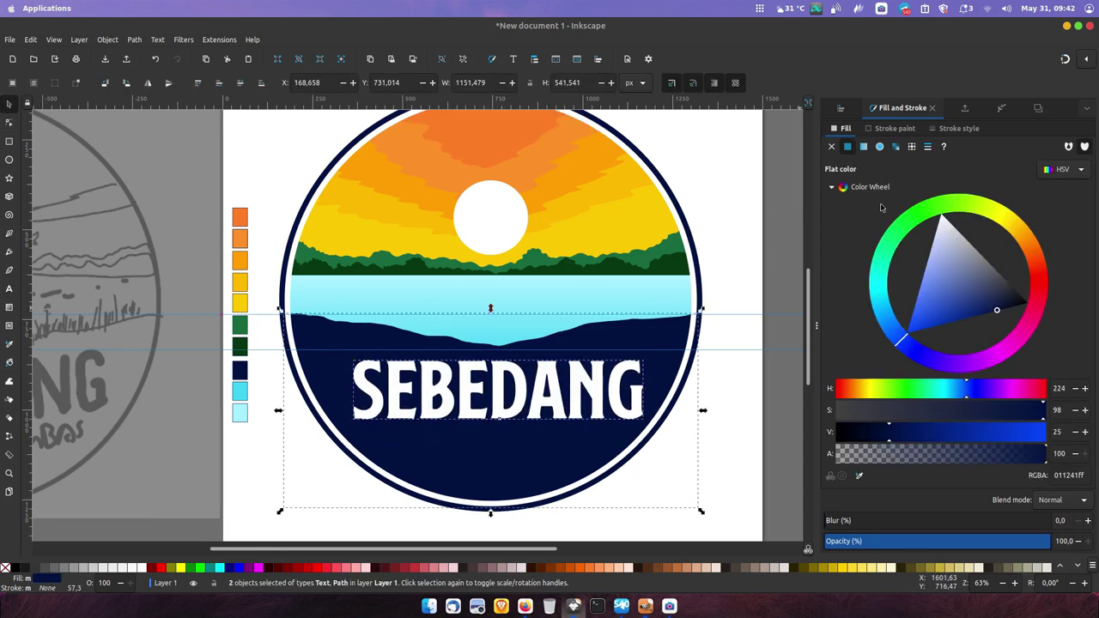
{"action": "left_click", "coordinate": [841, 110]}
{"action": "left_click", "coordinate": [894, 197]}
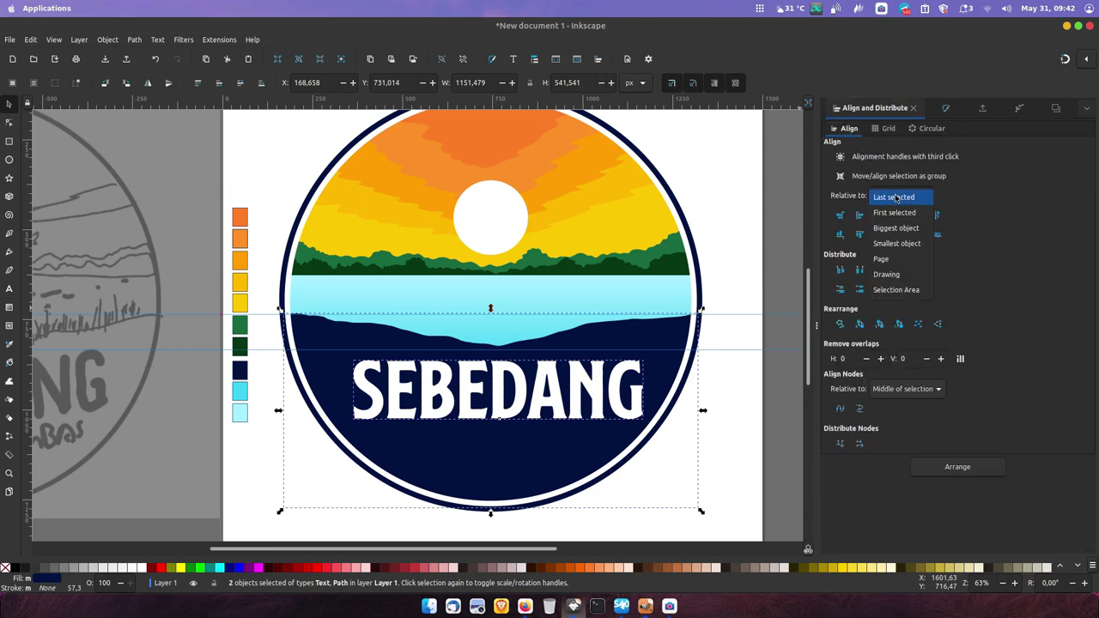
{"action": "left_click", "coordinate": [896, 198]}
{"action": "left_click", "coordinate": [879, 215]}
{"action": "left_click", "coordinate": [589, 403]}
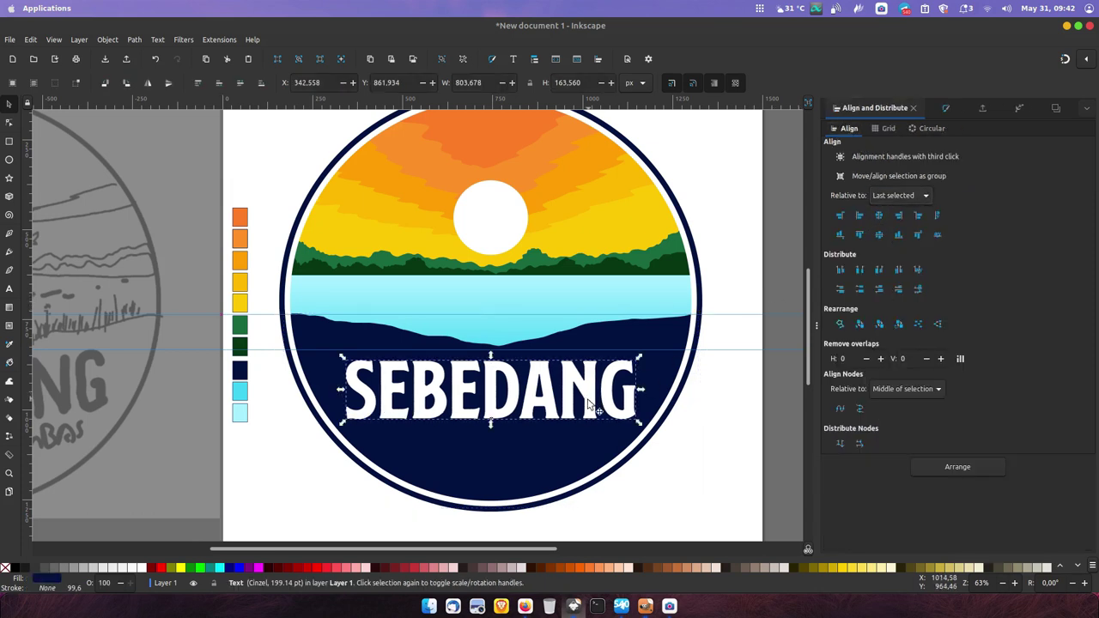
{"action": "scroll", "coordinate": [588, 331], "scroll_direction": "down", "scroll_amount": 2}
{"action": "scroll", "coordinate": [587, 332], "scroll_direction": "left", "scroll_amount": 2}
Duplicate the SEBEDANG title below itself and retype the copy as 'TEBAS, SAMBAS'
{"action": "key", "text": "ctrl+d"}
{"action": "left_click_drag", "start_coordinate": [580, 323], "coordinate": [580, 395]}
{"action": "double_click", "coordinate": [579, 395]}
{"action": "key", "text": "ctrl+a"}
{"action": "type", "text": "TEBAS"}
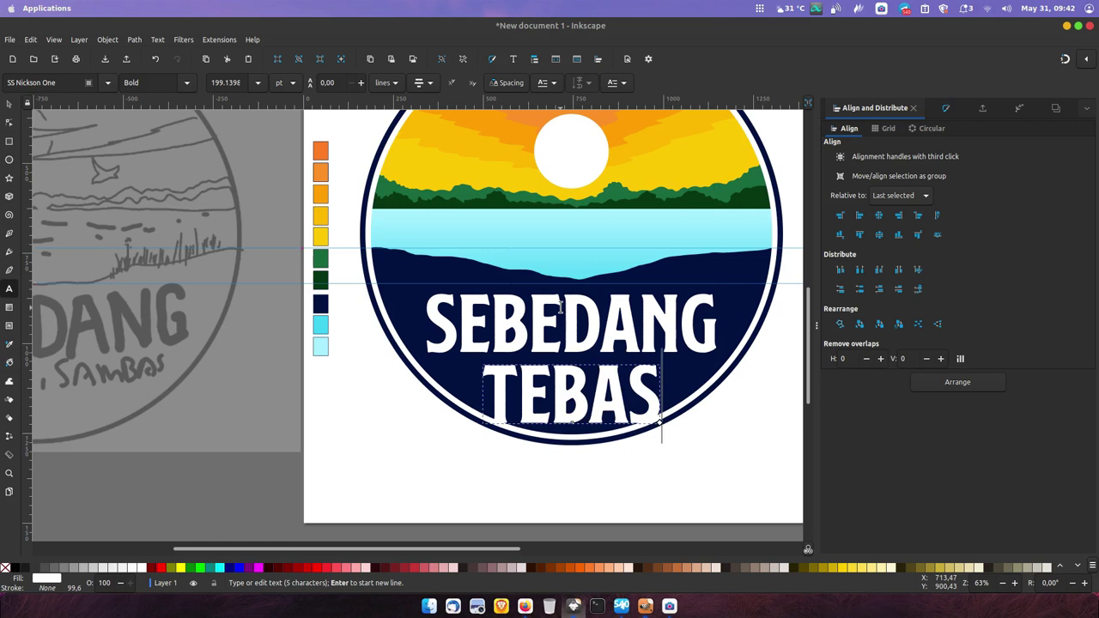
{"action": "type", "text": ", SAMB"}
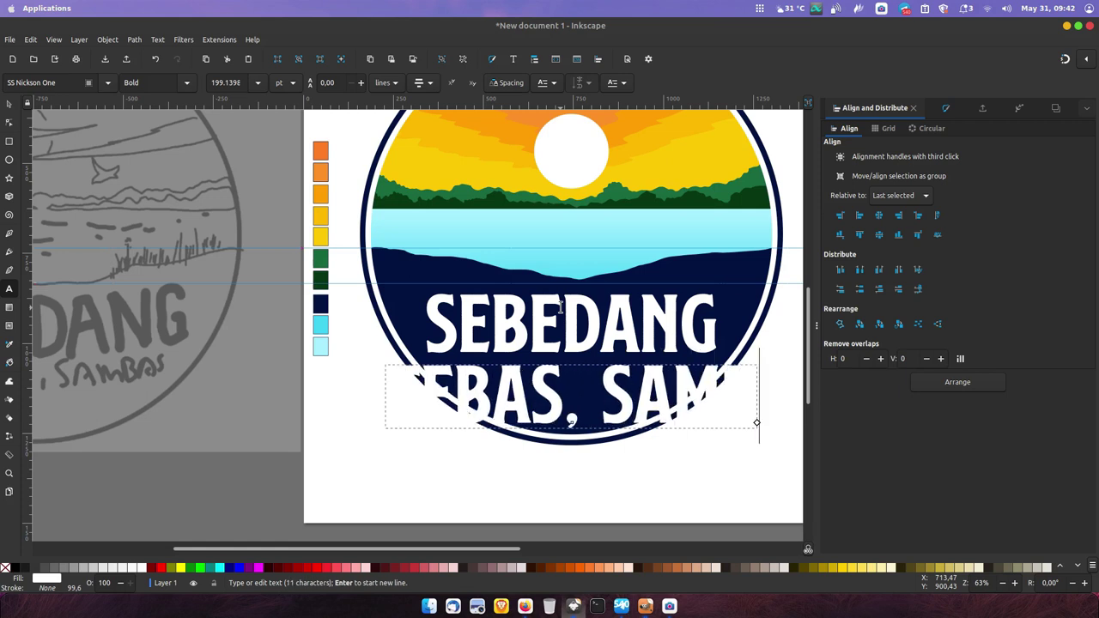
{"action": "type", "text": "AS"}
Shrink the TEBAS, SAMBAS text to about half and move it up under SEBEDANG
{"action": "left_click", "coordinate": [8, 104]}
{"action": "left_click_drag", "start_coordinate": [792, 422], "coordinate": [680, 381]}
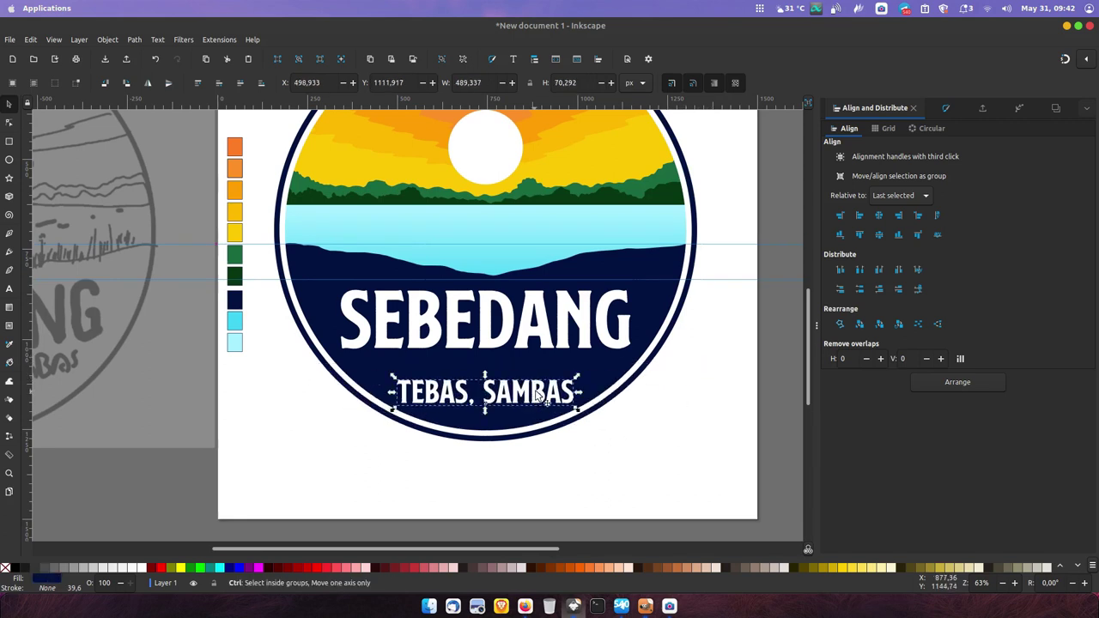
{"action": "left_click_drag", "start_coordinate": [540, 392], "coordinate": [539, 378]}
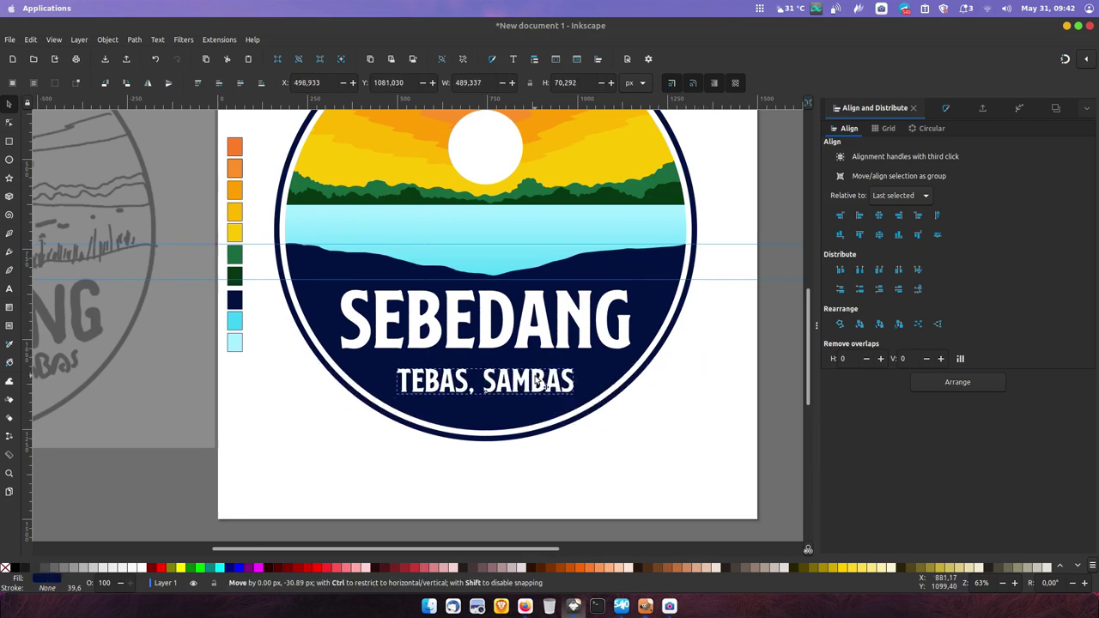
Fill the TEBAS, SAMBAS tagline orange with the Dropper and deselect it
{"action": "left_click", "coordinate": [10, 344]}
{"action": "left_click", "coordinate": [386, 172]}
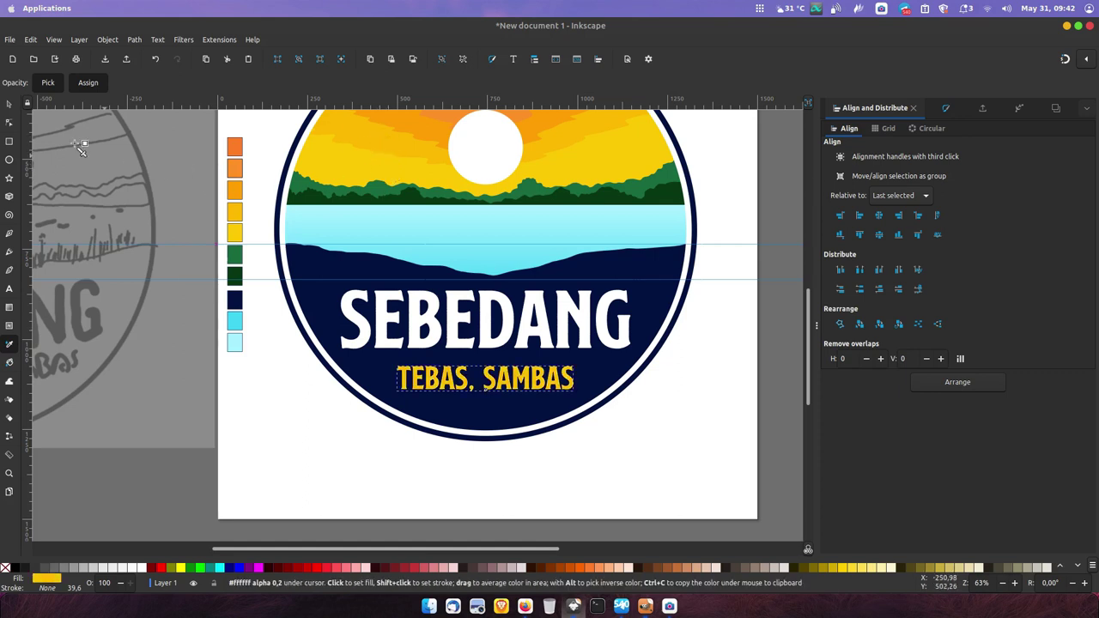
{"action": "left_click", "coordinate": [235, 190]}
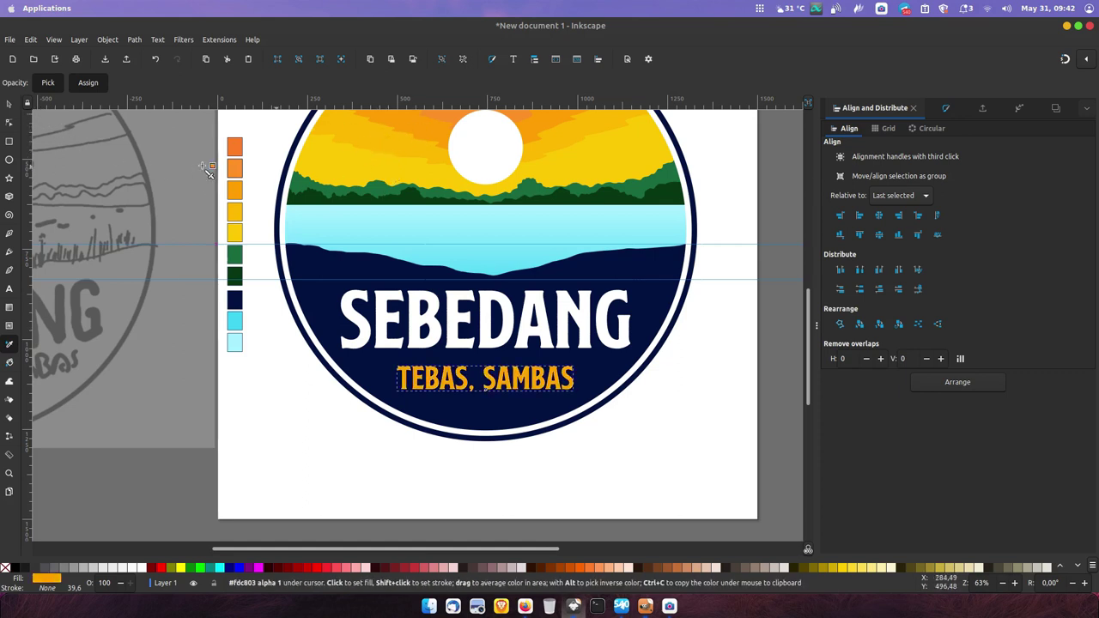
{"action": "left_click", "coordinate": [9, 103]}
{"action": "left_click", "coordinate": [202, 457]}
{"action": "scroll", "coordinate": [441, 357], "scroll_direction": "up", "scroll_amount": 3}
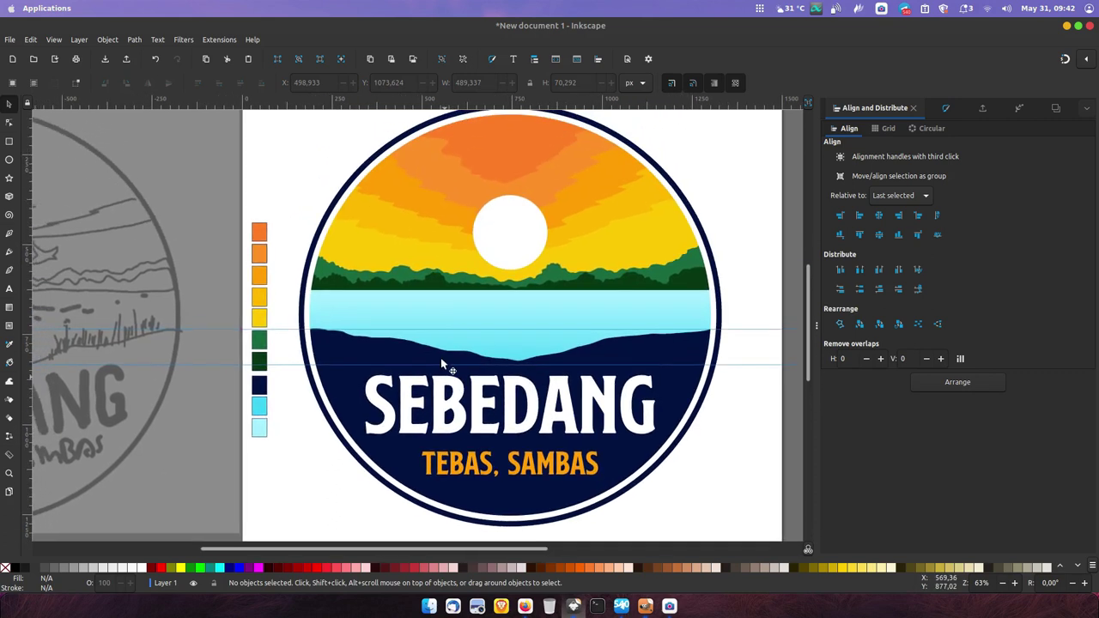
Zoom to the sketch bird and trace its back to the wing tip with the Pen
{"action": "scroll", "coordinate": [441, 357], "scroll_direction": "left", "scroll_amount": 3}
{"action": "scroll", "coordinate": [262, 274], "scroll_direction": "left", "scroll_amount": 2}
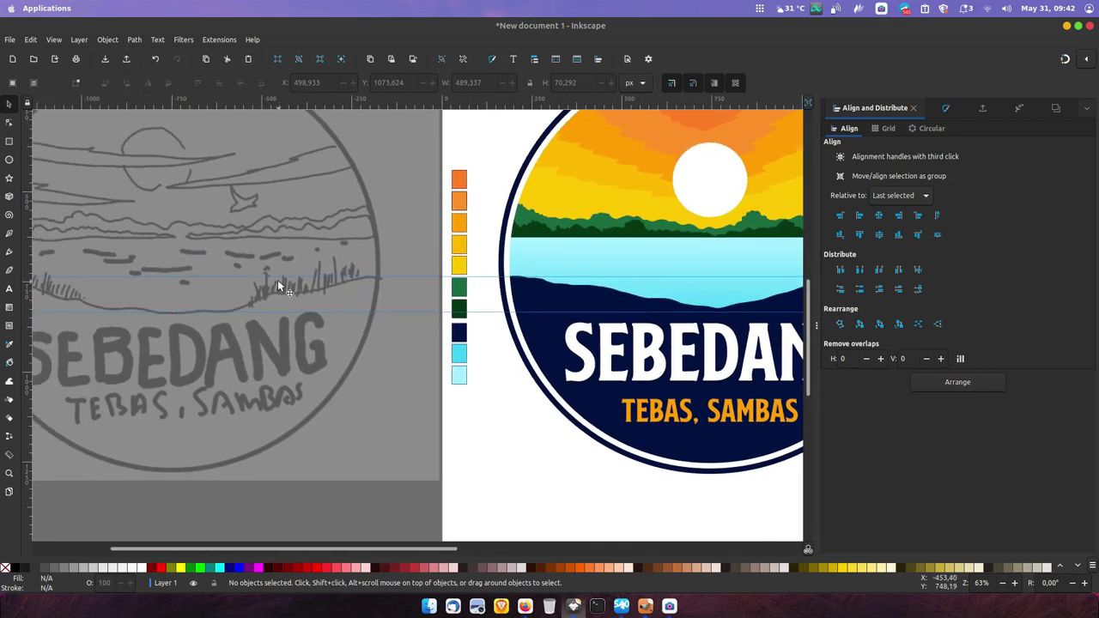
{"action": "scroll", "coordinate": [237, 193], "scroll_direction": "up", "scroll_amount": 2, "text": "ctrl"}
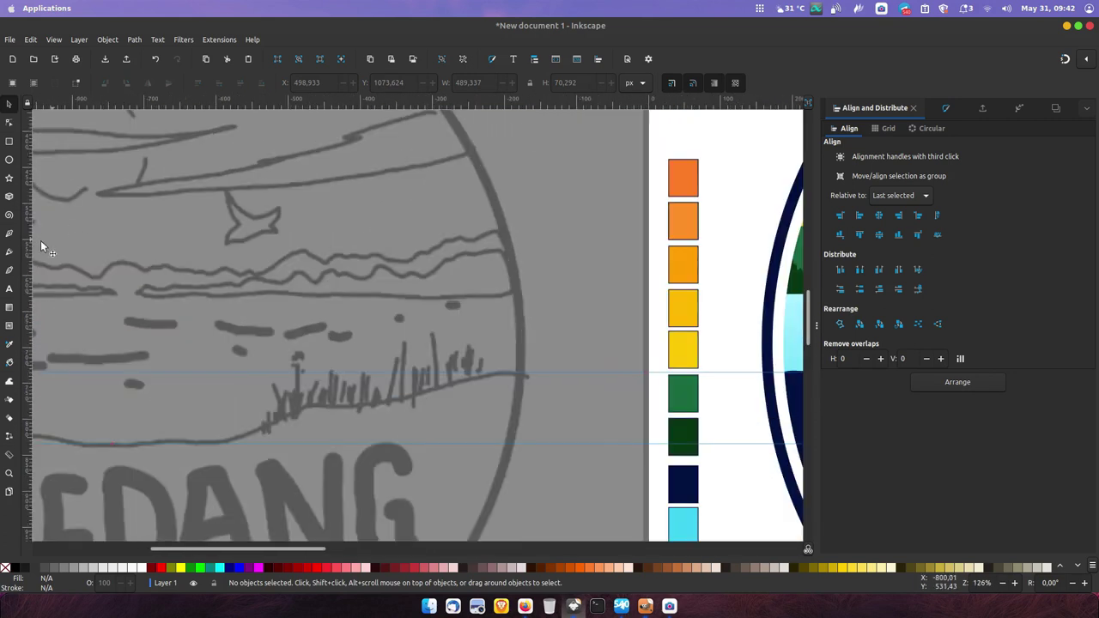
{"action": "left_click", "coordinate": [8, 233]}
{"action": "scroll", "coordinate": [232, 190], "scroll_direction": "up", "scroll_amount": 1, "text": "ctrl"}
{"action": "left_click", "coordinate": [221, 182]}
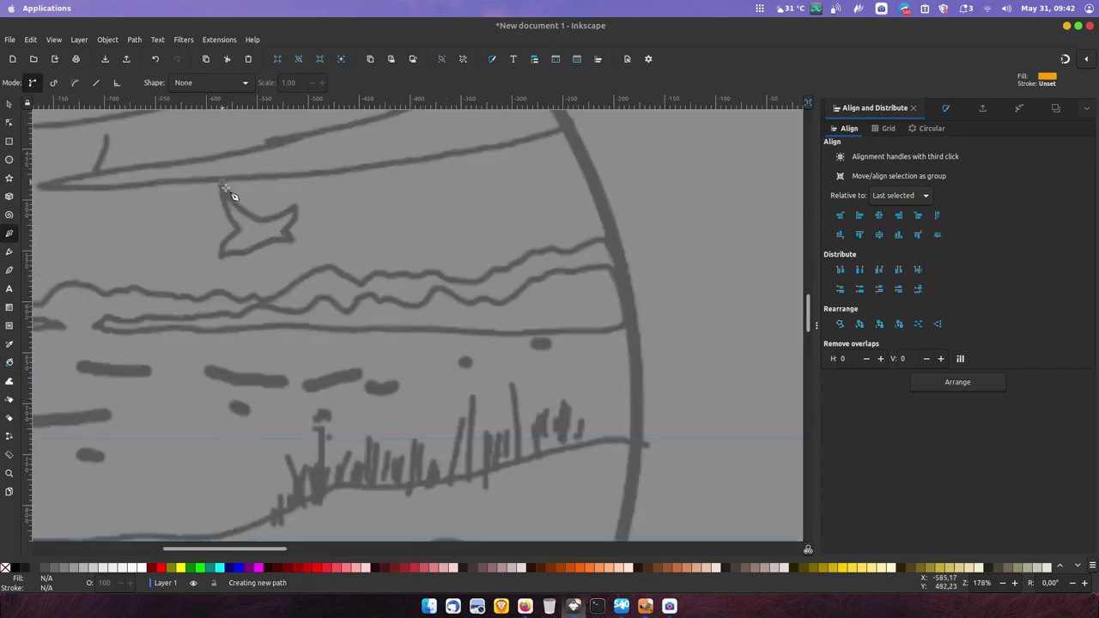
{"action": "left_click", "coordinate": [258, 218]}
{"action": "left_click", "coordinate": [295, 204]}
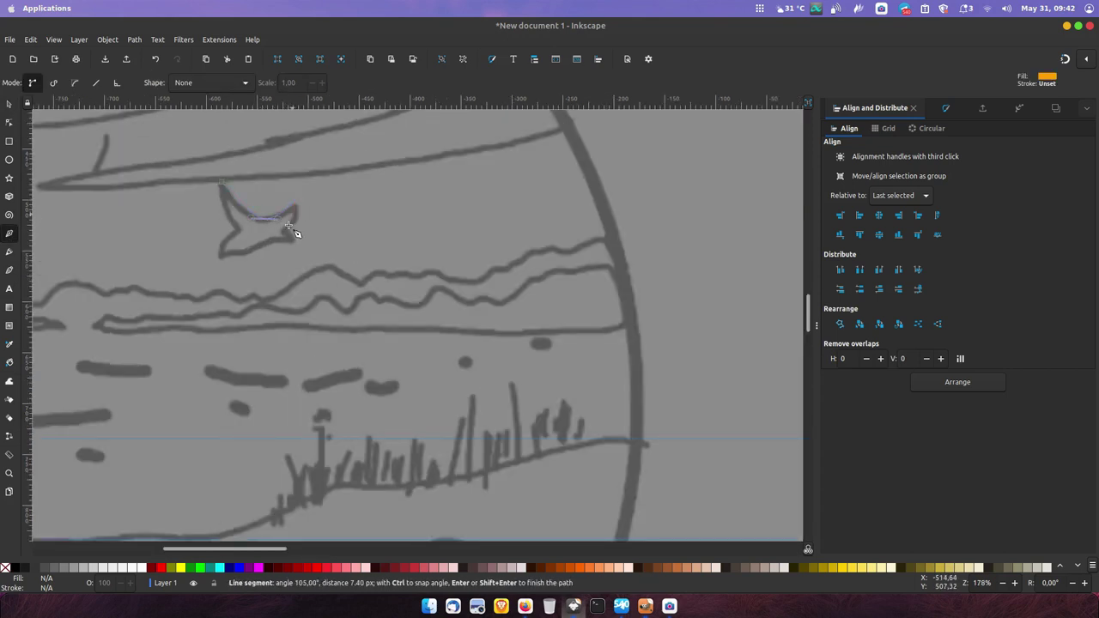
Trace the bird's belly and close the outline with a curve into a filled shape
{"action": "left_click", "coordinate": [292, 240]}
{"action": "left_click", "coordinate": [233, 251]}
{"action": "left_click", "coordinate": [223, 251]}
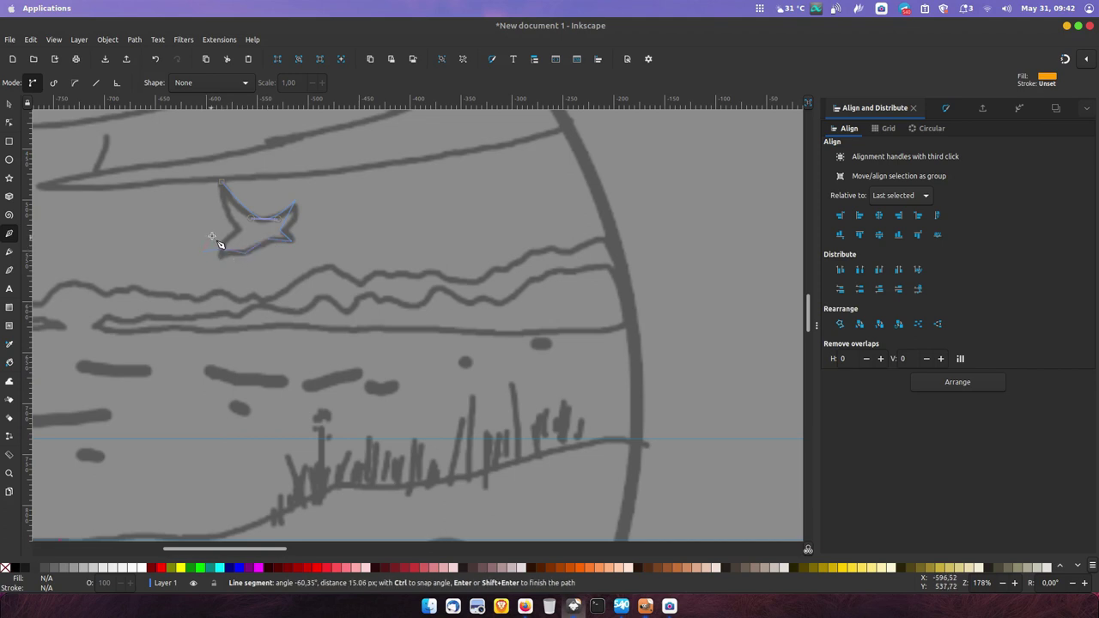
{"action": "left_click_drag", "start_coordinate": [224, 182], "coordinate": [248, 190]}
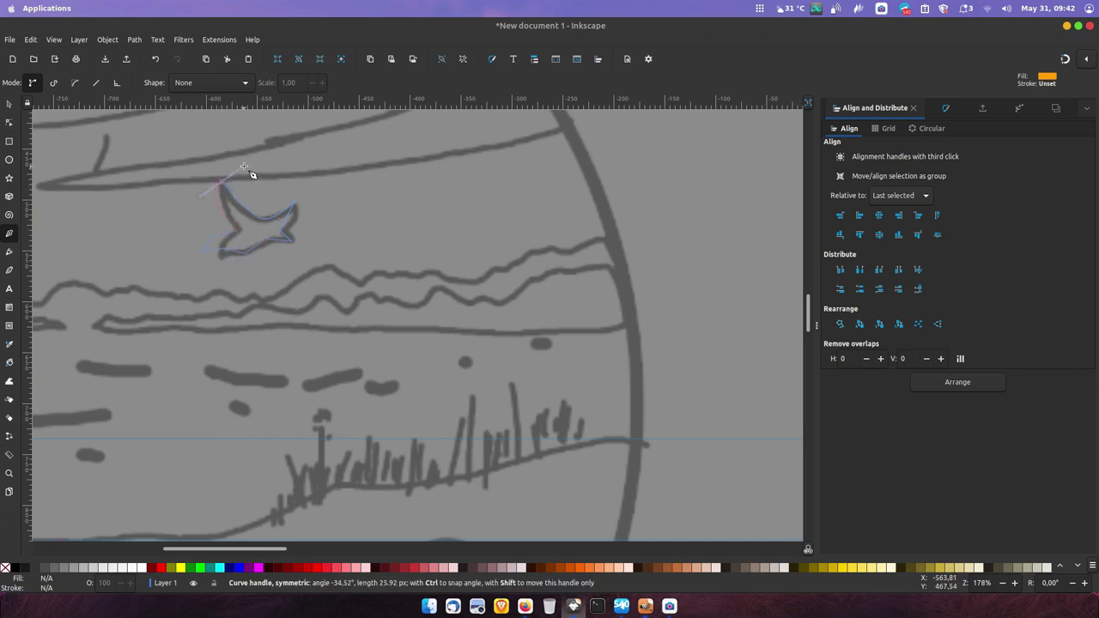
{"action": "left_click", "coordinate": [10, 123]}
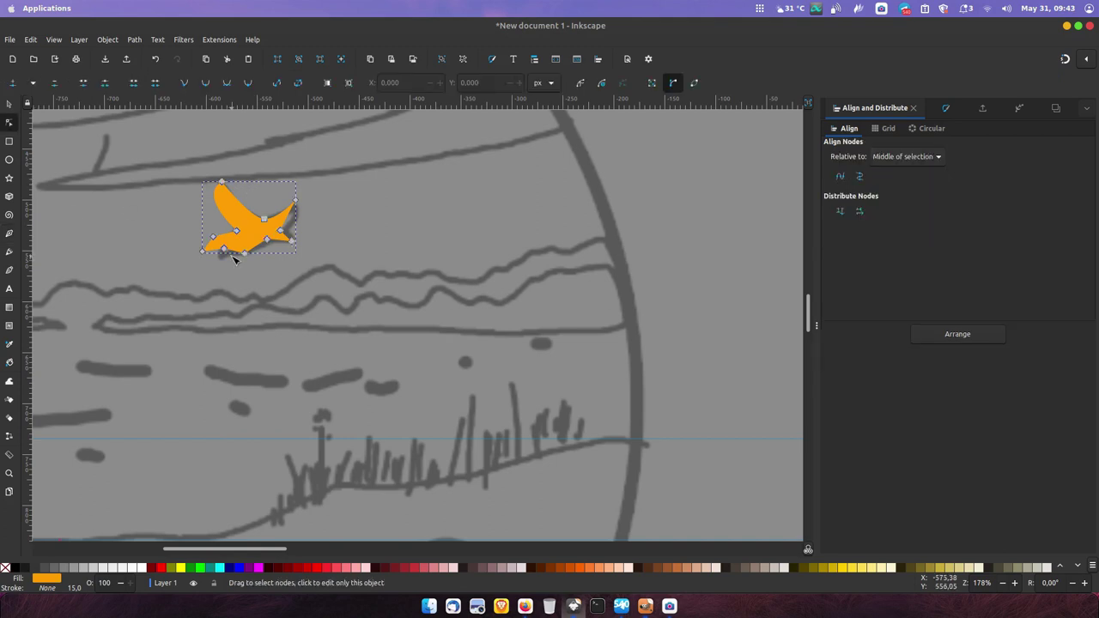
{"action": "scroll", "coordinate": [232, 249], "scroll_direction": "up", "scroll_amount": 2}
{"action": "scroll", "coordinate": [302, 246], "scroll_direction": "up", "scroll_amount": 1}
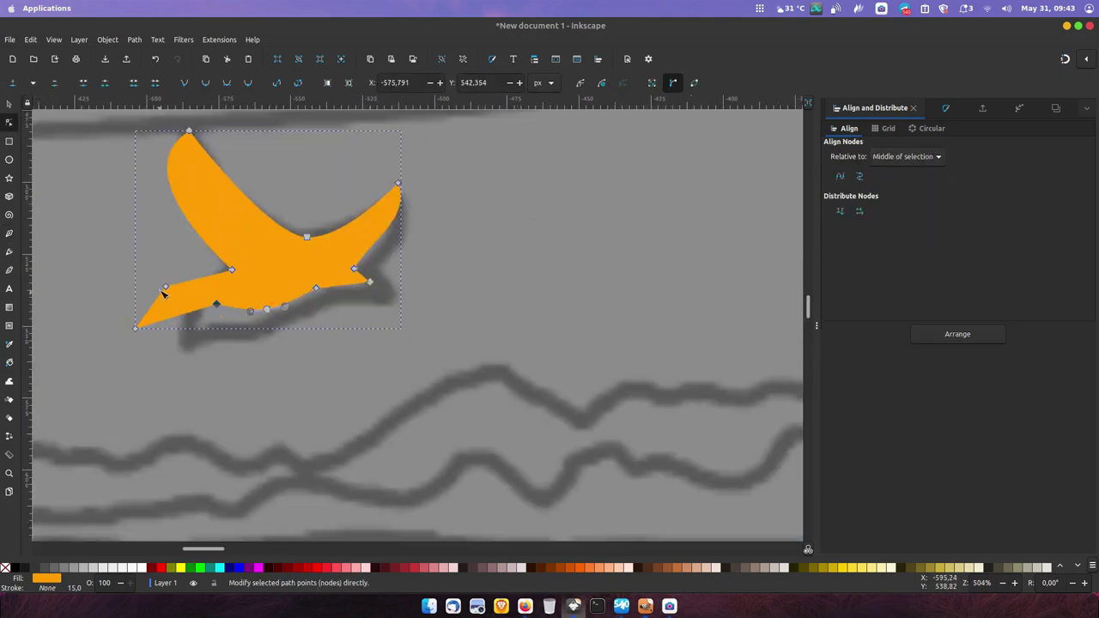
Straighten the bird's upper wing edge and reshape its tail curve with the Node tool
{"action": "key", "text": "d"}
{"action": "key", "text": "5"}
{"action": "scroll", "coordinate": [411, 369], "scroll_direction": "up", "scroll_amount": 5}
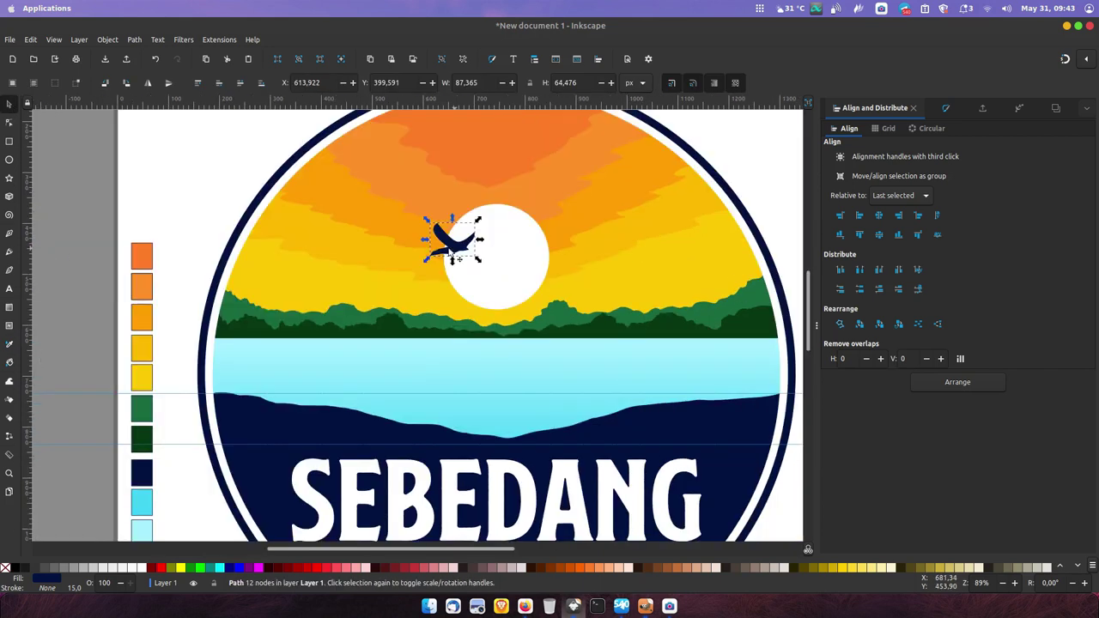
{"action": "key", "text": "n"}
{"action": "left_click_drag", "start_coordinate": [228, 164], "coordinate": [301, 116]}
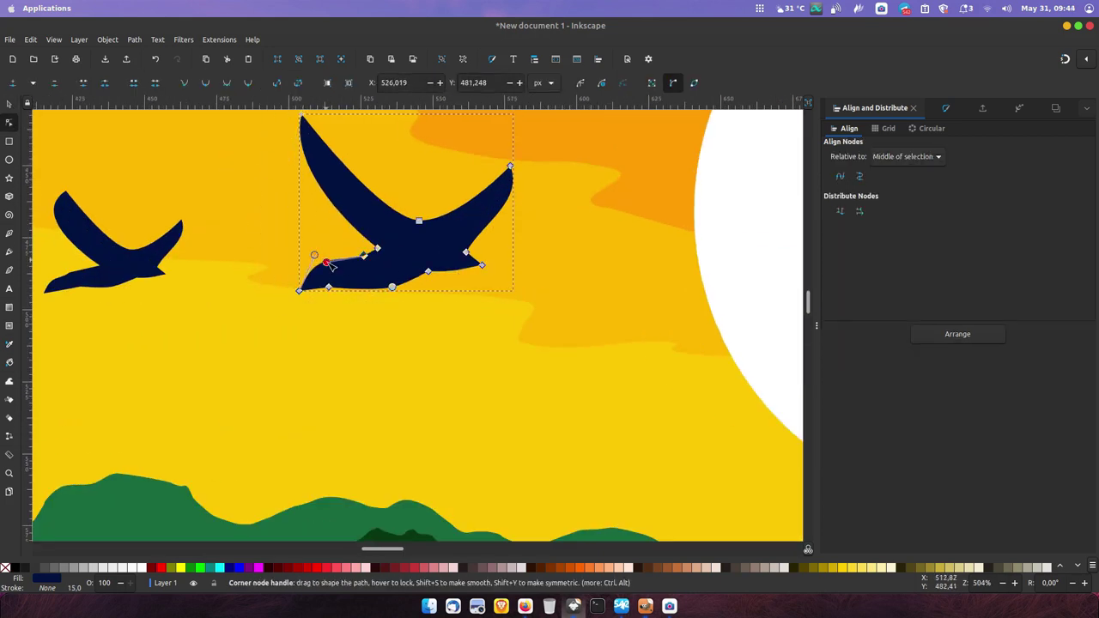
{"action": "left_click_drag", "start_coordinate": [331, 252], "coordinate": [357, 249]}
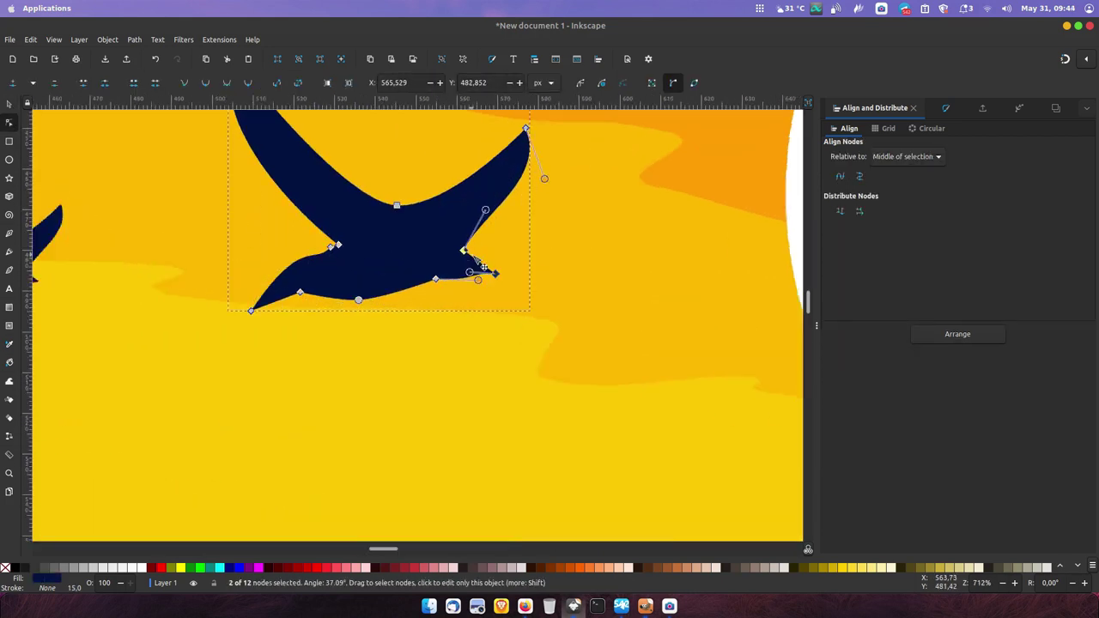
{"action": "scroll", "coordinate": [412, 327], "scroll_direction": "up", "scroll_amount": 2}
{"action": "scroll", "coordinate": [413, 327], "scroll_direction": "down", "scroll_amount": 4}
{"action": "scroll", "coordinate": [413, 327], "scroll_direction": "up", "scroll_amount": 2}
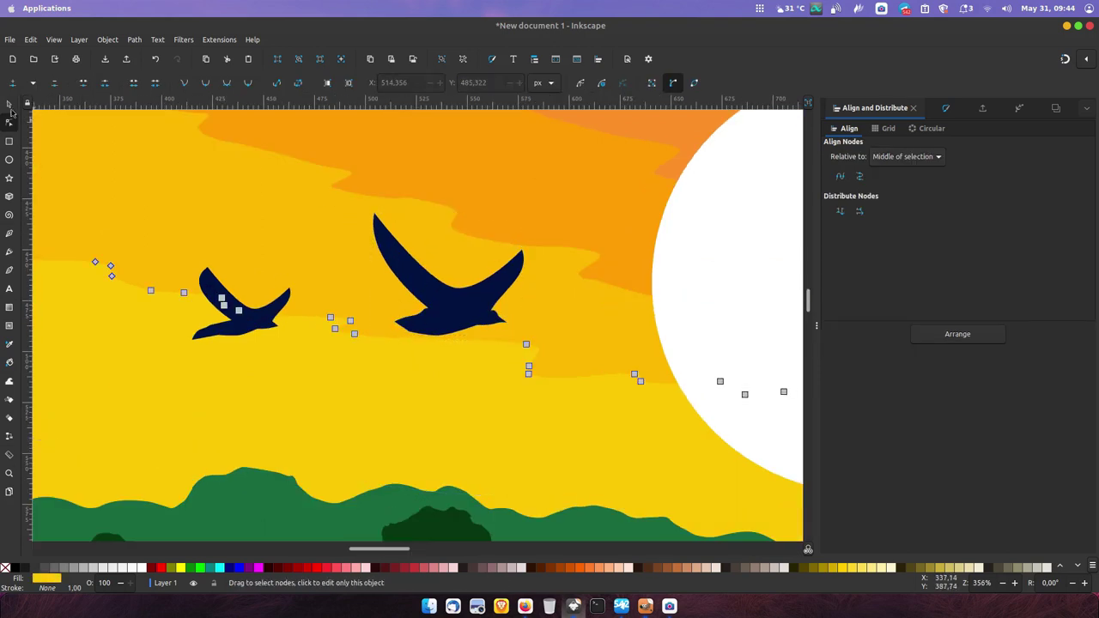
Delete the extra left bird
{"action": "key", "text": "s"}
{"action": "left_click", "coordinate": [276, 316]}
{"action": "key", "text": "Delete"}
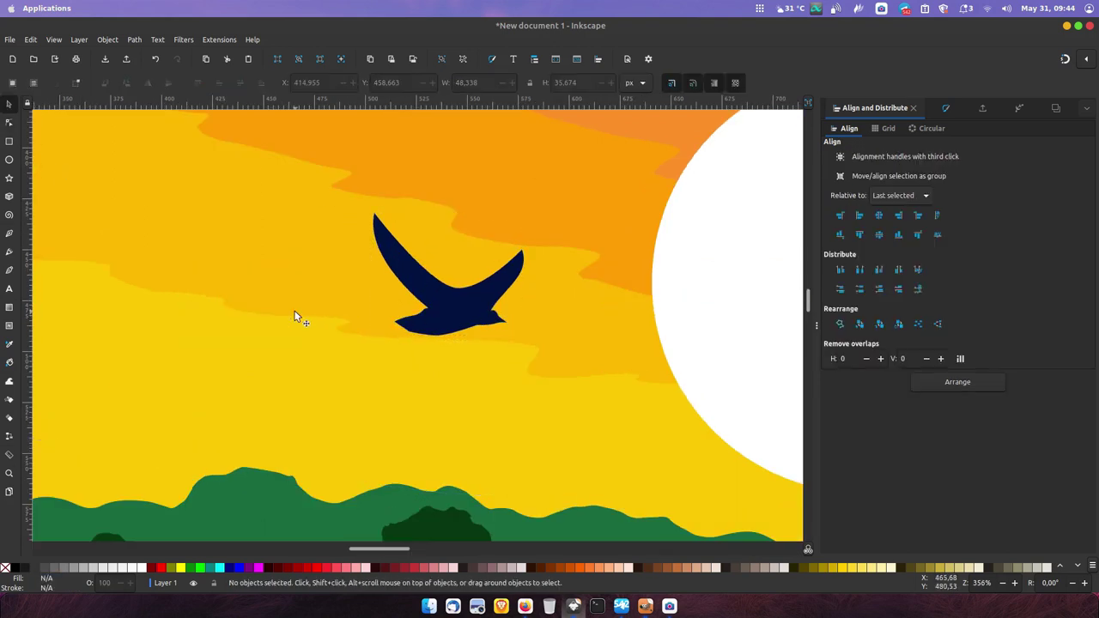
Scale the remaining bird down slightly, leaving a larger copy behind
{"action": "scroll", "coordinate": [297, 315], "scroll_direction": "down", "scroll_amount": 2}
{"action": "scroll", "coordinate": [298, 314], "scroll_direction": "down", "scroll_amount": 3}
{"action": "left_click", "coordinate": [423, 320]}
{"action": "mouse_move", "coordinate": [441, 306]}
{"action": "left_mouse_down"}
{"action": "mouse_move", "coordinate": [454, 336]}
{"action": "mouse_move", "coordinate": [456, 299]}
{"action": "left_mouse_up"}
{"action": "key", "text": "space"}
{"action": "left_click", "coordinate": [454, 336]}
Move the bird up beside the sun
{"action": "left_click", "coordinate": [690, 209]}
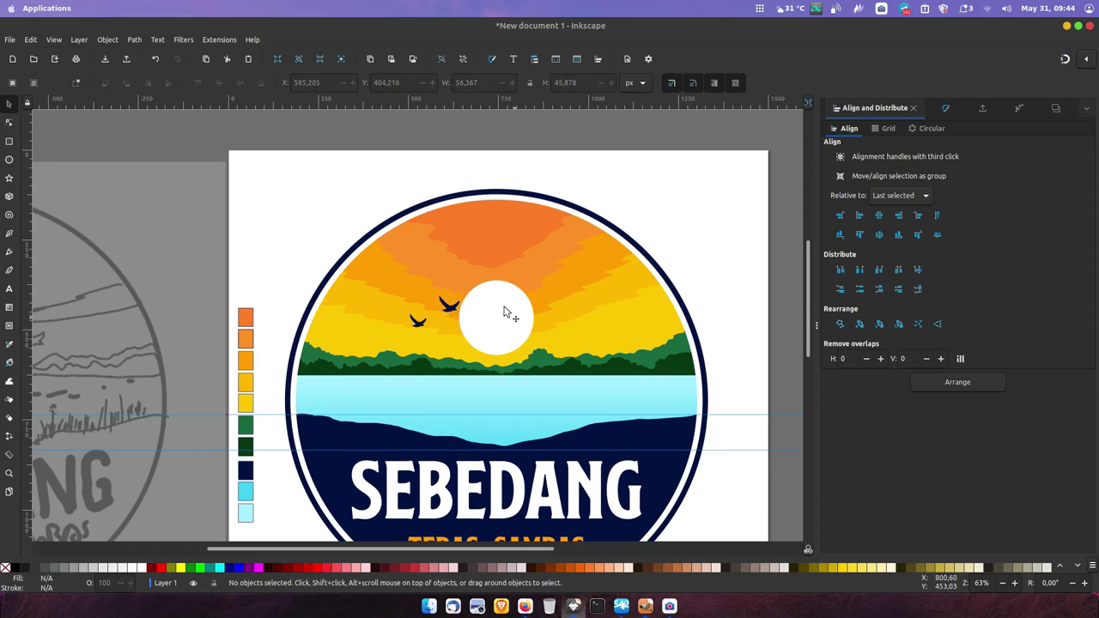
{"action": "scroll", "coordinate": [711, 249], "scroll_direction": "down", "scroll_amount": 2}
{"action": "scroll", "coordinate": [711, 249], "scroll_direction": "right", "scroll_amount": 2}
{"action": "scroll", "coordinate": [388, 320], "scroll_direction": "down", "scroll_amount": 2}
{"action": "scroll", "coordinate": [388, 319], "scroll_direction": "left", "scroll_amount": 3}
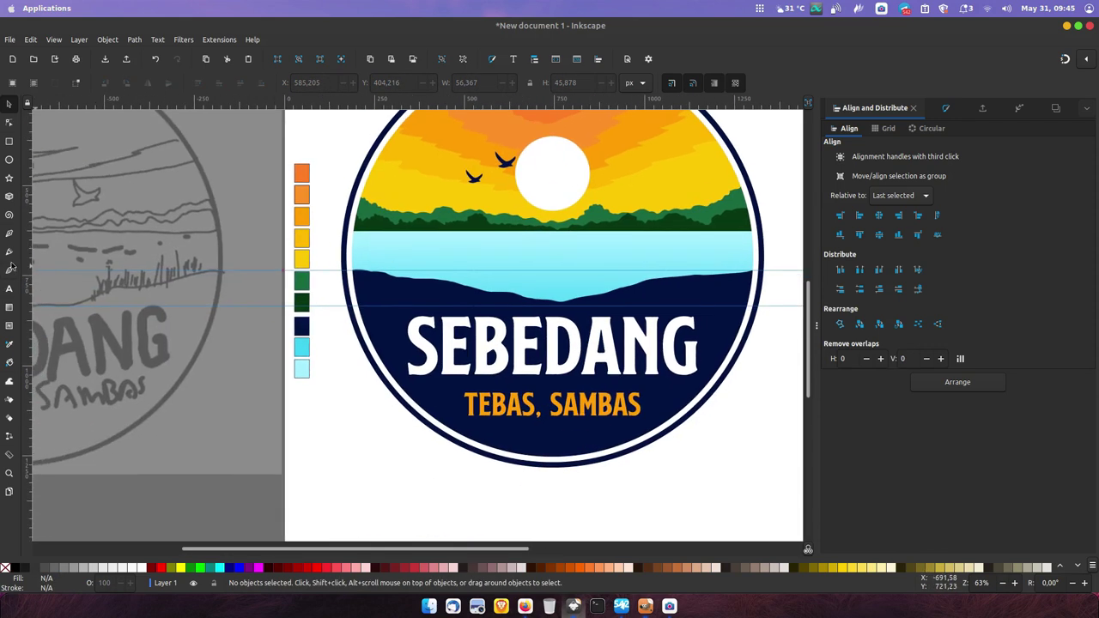
Draw a filled reed tuft on the left end of the shore with the Pencil
{"action": "left_click", "coordinate": [10, 251]}
{"action": "scroll", "coordinate": [390, 273], "scroll_direction": "up", "scroll_amount": 2, "text": "ctrl"}
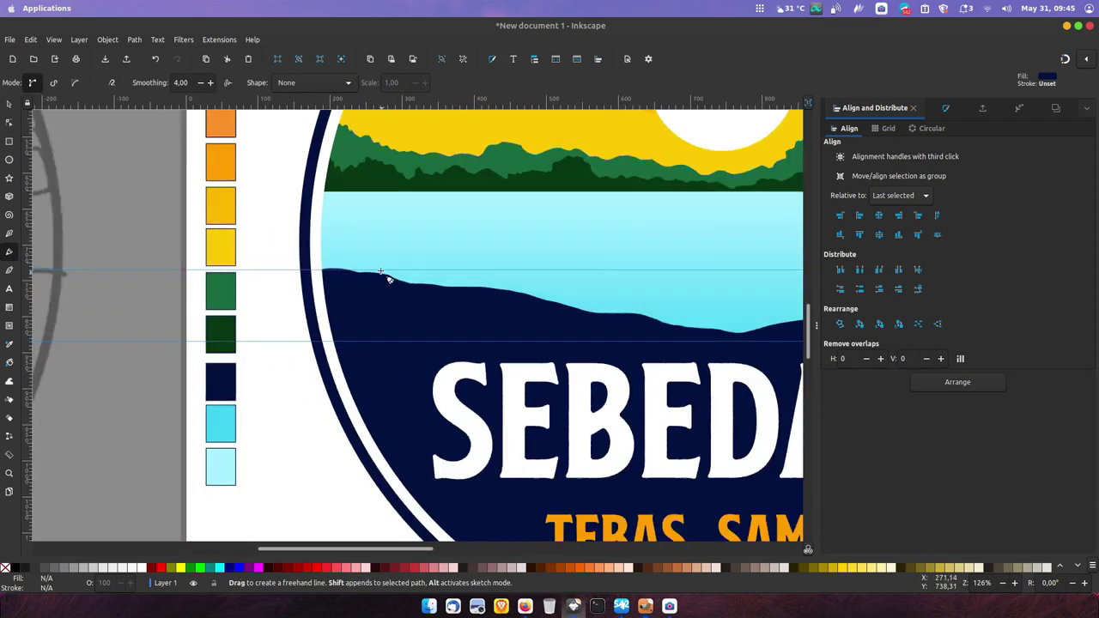
{"action": "scroll", "coordinate": [387, 276], "scroll_direction": "up", "scroll_amount": 1, "text": "ctrl"}
{"action": "scroll", "coordinate": [361, 279], "scroll_direction": "up", "scroll_amount": 1, "text": "ctrl"}
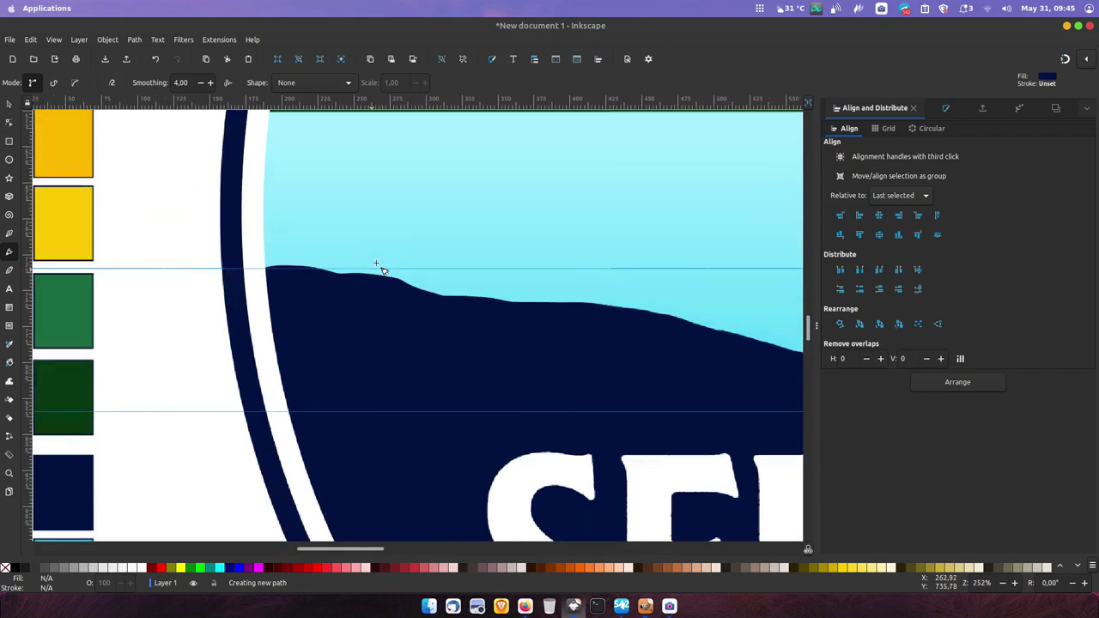
{"action": "mouse_move", "coordinate": [353, 282]}
{"action": "left_mouse_down"}
{"action": "mouse_move", "coordinate": [391, 249]}
{"action": "mouse_move", "coordinate": [366, 281]}
{"action": "mouse_move", "coordinate": [336, 235]}
{"action": "left_mouse_up"}
{"action": "key", "text": "ctrl+z"}
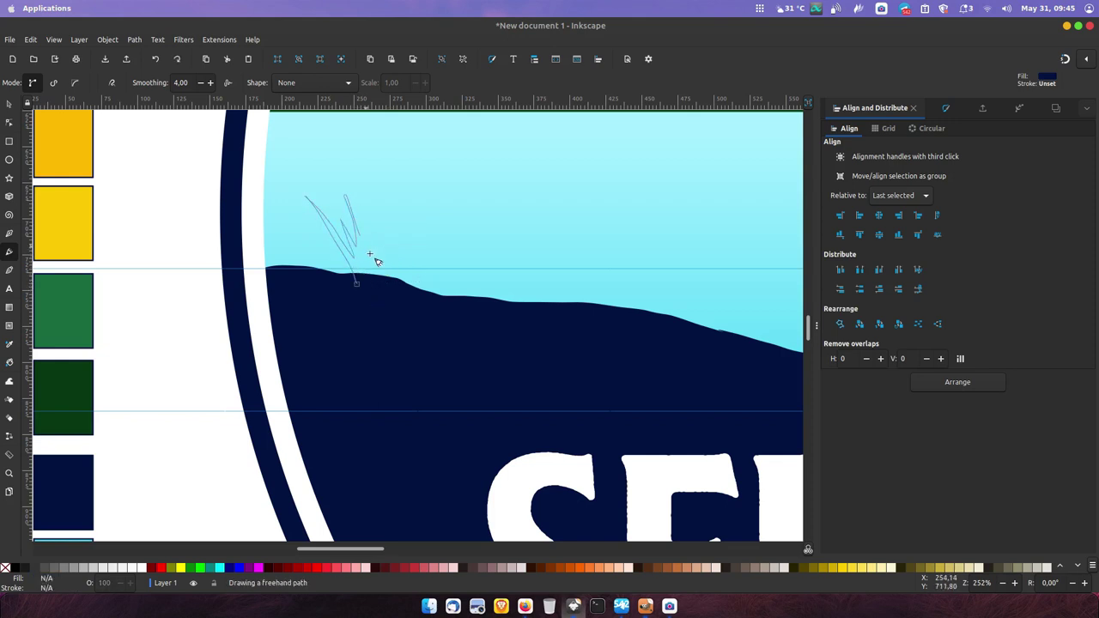
{"action": "left_click_drag", "start_coordinate": [348, 289], "coordinate": [352, 286]}
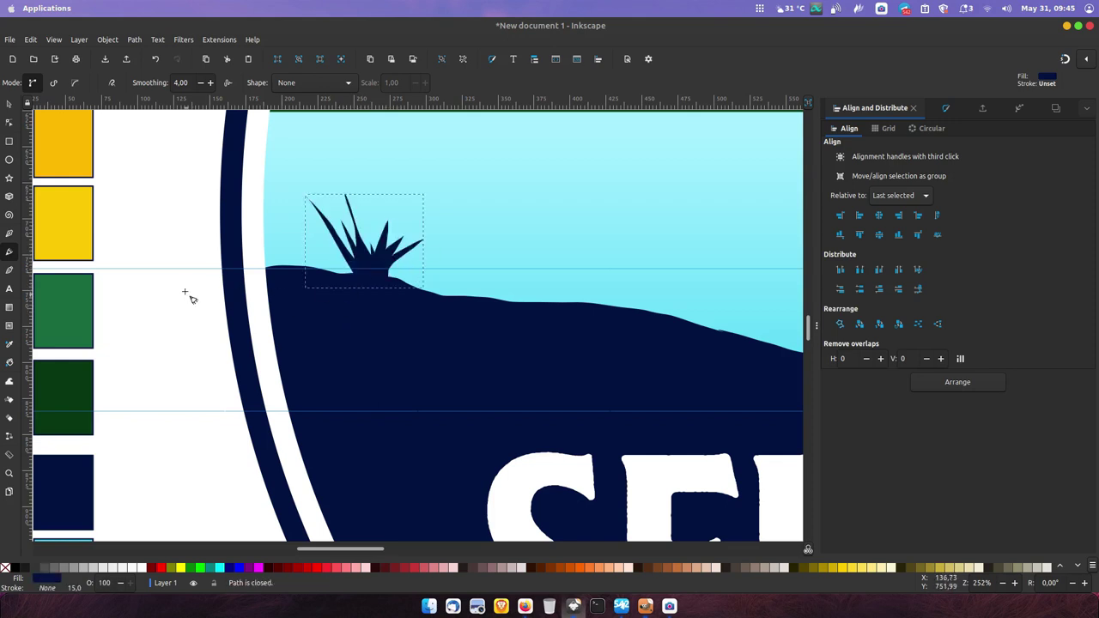
Add a vertical stalk above the tuft with a navy stroke of width 2
{"action": "key", "text": "b"}
{"action": "left_click", "coordinate": [371, 181]}
{"action": "left_click", "coordinate": [372, 258]}
{"action": "key", "text": "Return"}
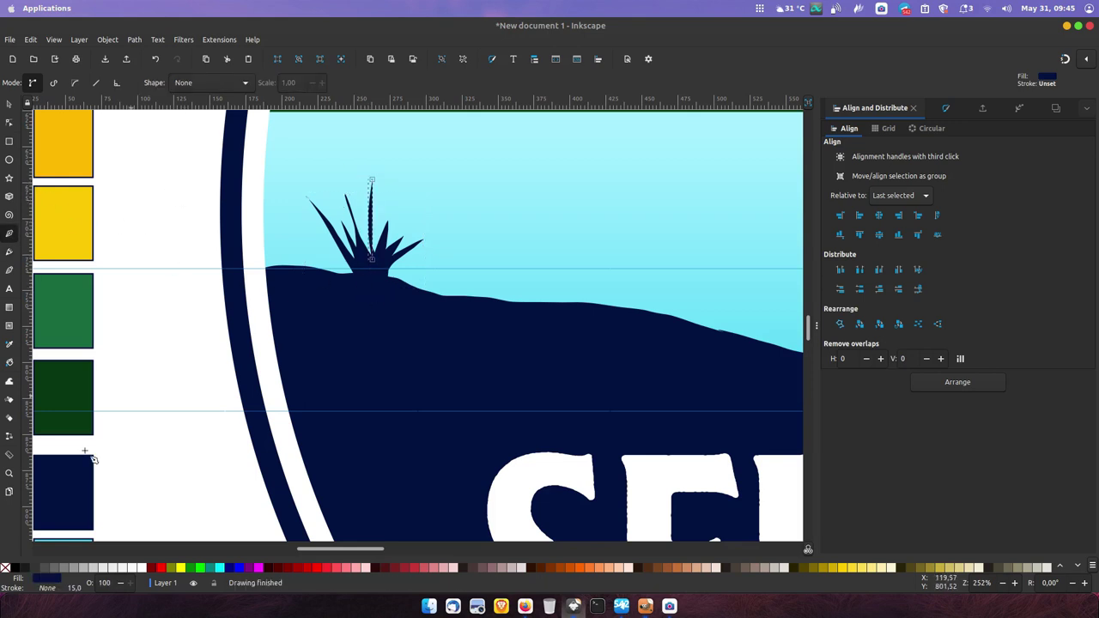
{"action": "key", "text": "d"}
{"action": "left_click", "coordinate": [327, 326], "text": "shift"}
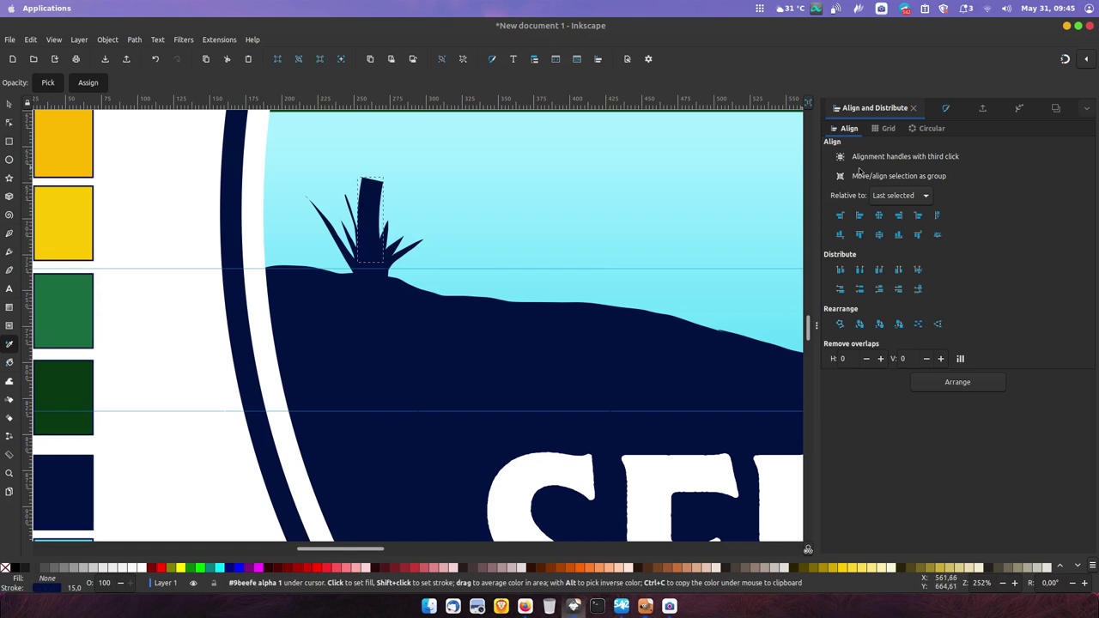
{"action": "key", "text": "ctrl+shift+f"}
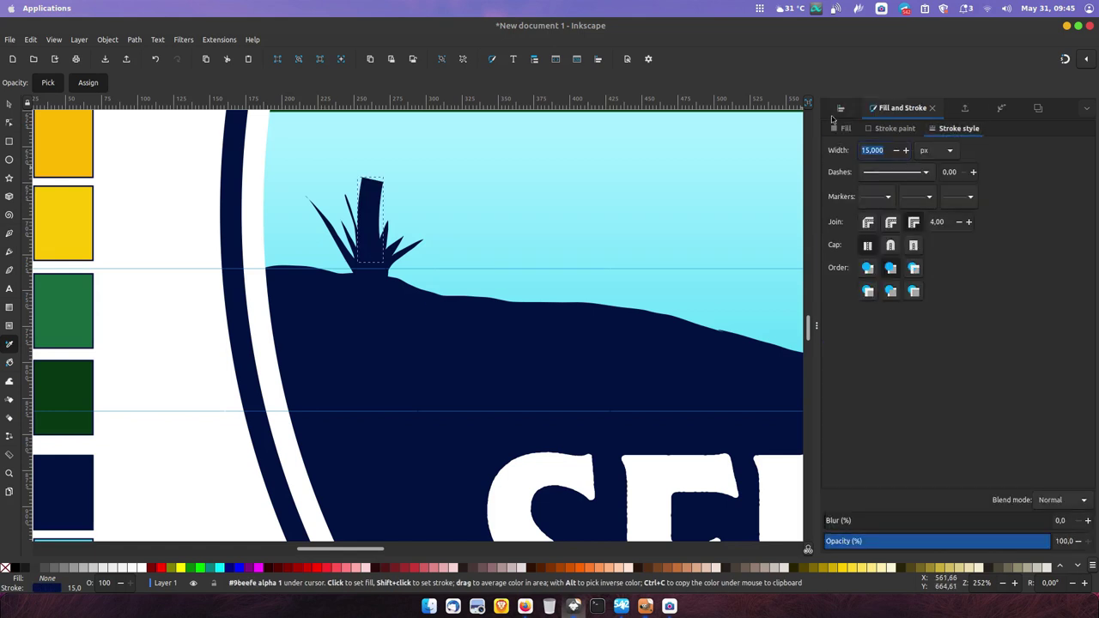
{"action": "type", "text": "2"}
{"action": "key", "text": "Return"}
Add a dark navy ellipse seed head atop the stem, tilted about 19° clockwise
{"action": "key", "text": "e"}
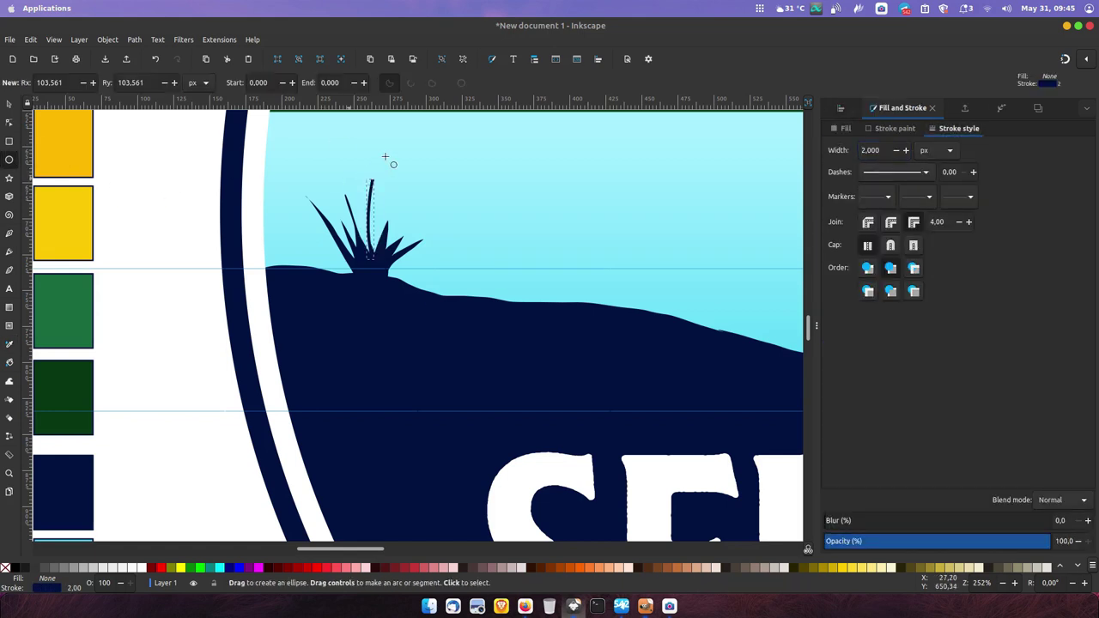
{"action": "scroll", "coordinate": [387, 159], "scroll_direction": "up", "scroll_amount": 2}
{"action": "left_click_drag", "start_coordinate": [388, 157], "coordinate": [411, 208]}
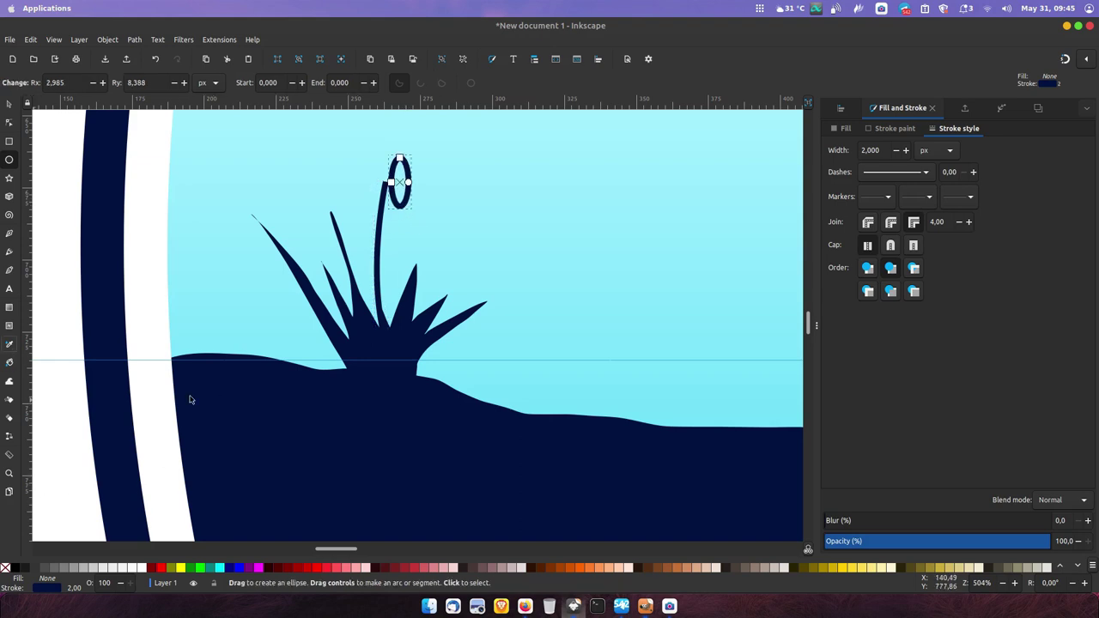
{"action": "key", "text": "d"}
{"action": "left_click", "coordinate": [225, 437]}
{"action": "key", "text": "s"}
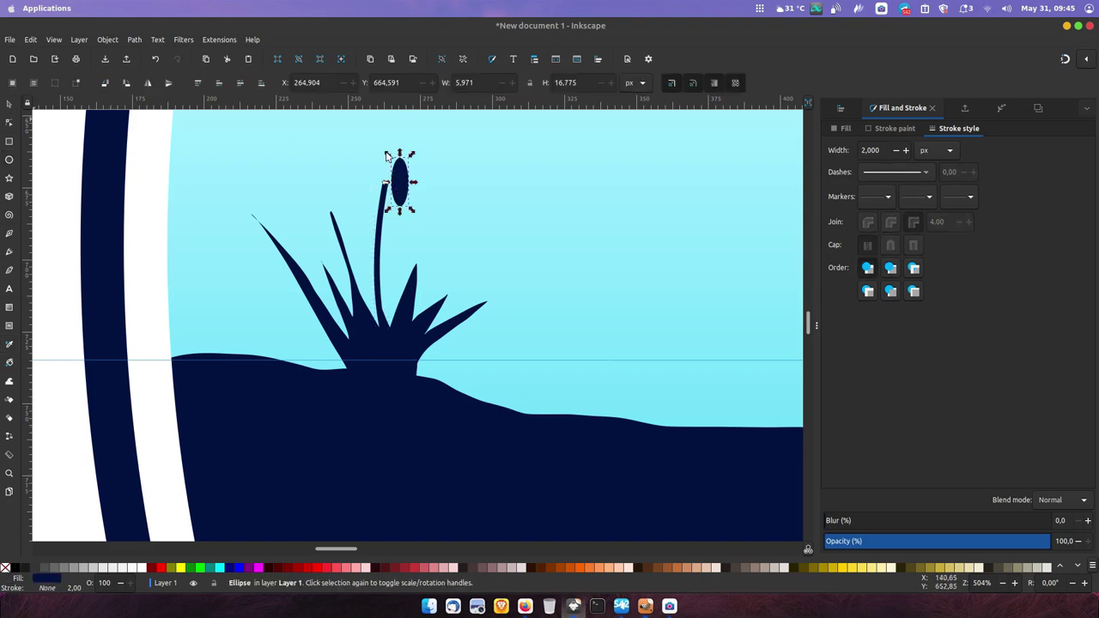
{"action": "left_click", "coordinate": [399, 181]}
{"action": "left_click_drag", "start_coordinate": [413, 152], "coordinate": [410, 159]}
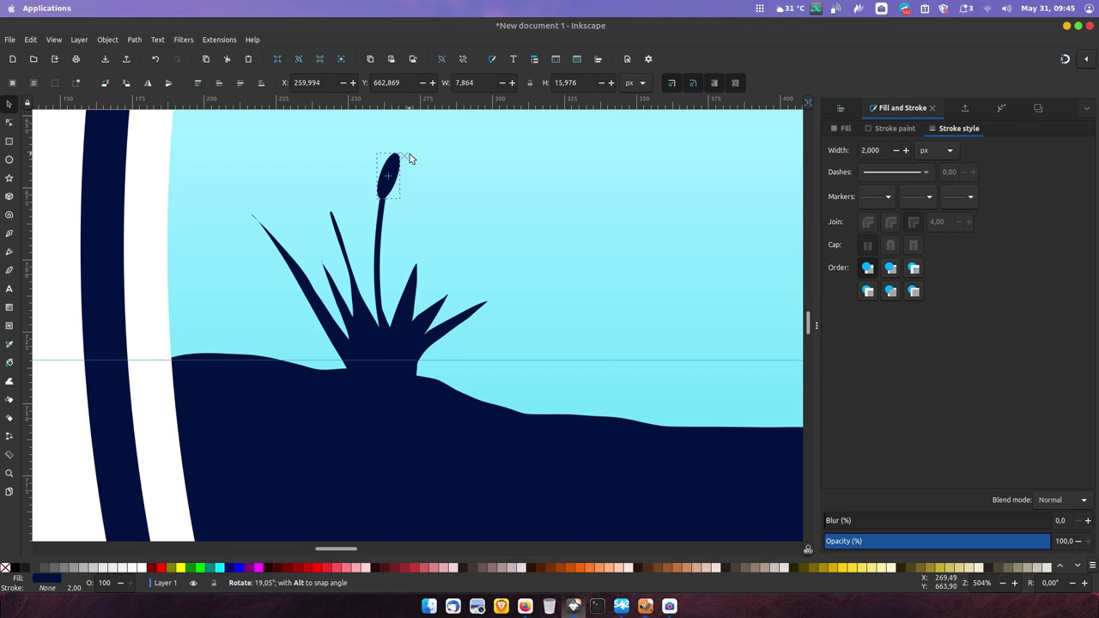
Thin the stem stroke to 1 px and move the reed group left along the shore
{"action": "left_click", "coordinate": [380, 223]}
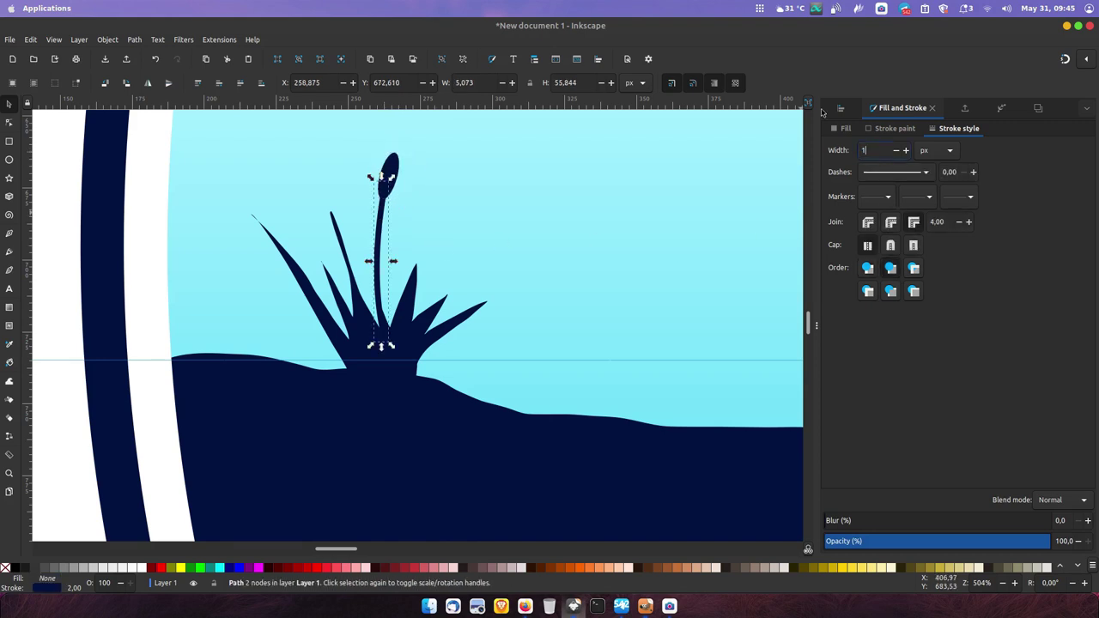
{"action": "key", "text": "Return"}
{"action": "left_click", "coordinate": [362, 295]}
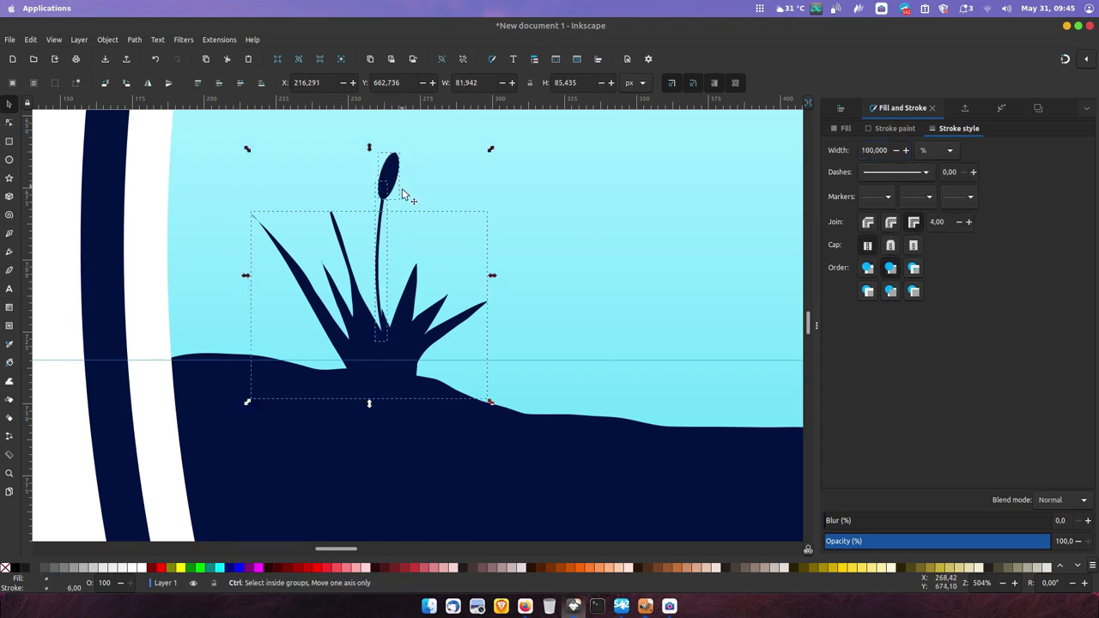
{"action": "scroll", "coordinate": [424, 262], "scroll_direction": "down", "scroll_amount": 4, "text": "ctrl"}
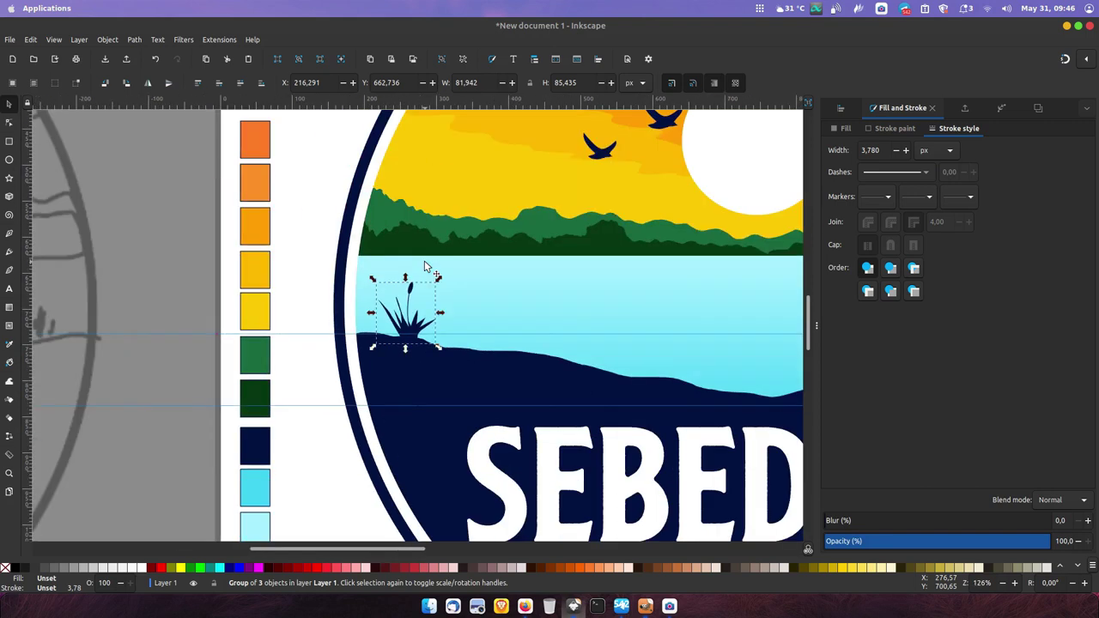
{"action": "scroll", "coordinate": [421, 302], "scroll_direction": "up", "scroll_amount": 1, "text": "ctrl"}
{"action": "scroll", "coordinate": [421, 305], "scroll_direction": "up", "scroll_amount": 1, "text": "ctrl"}
{"action": "left_click_drag", "start_coordinate": [481, 318], "coordinate": [406, 317]}
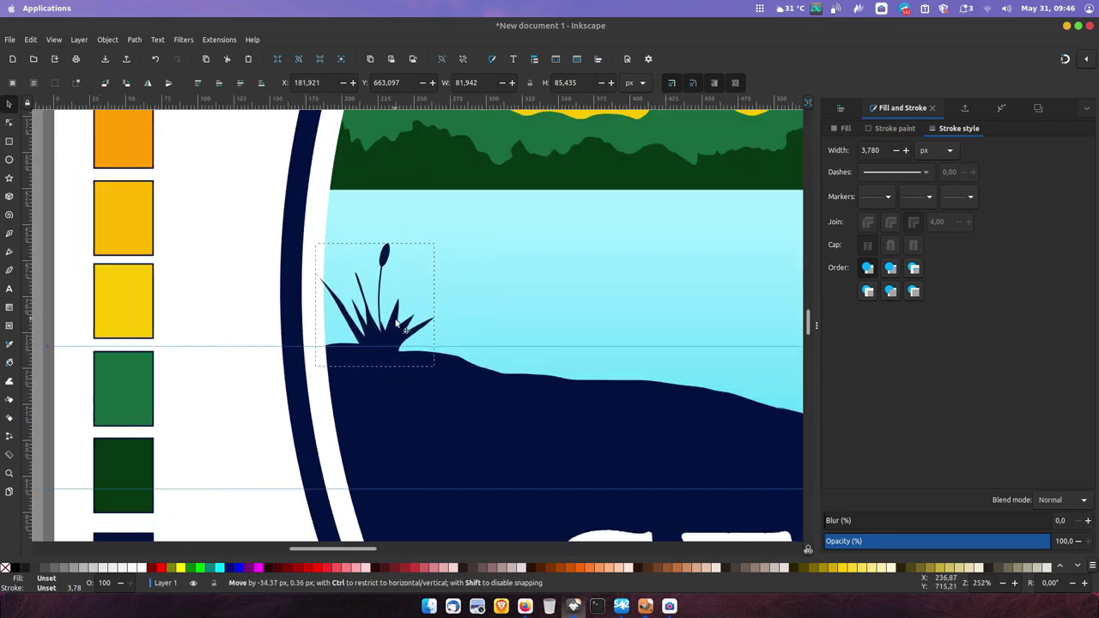
{"action": "left_click", "coordinate": [406, 318]}
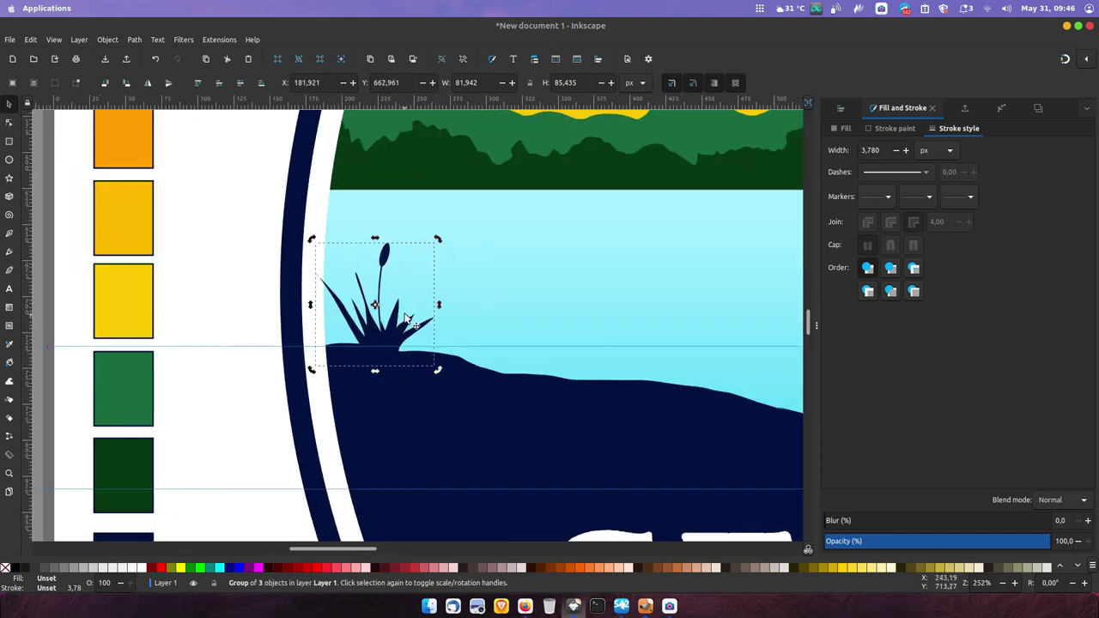
Draw a small spiky leaf at the shore with the Bezier tool
{"action": "left_click", "coordinate": [10, 234]}
{"action": "scroll", "coordinate": [426, 353], "scroll_direction": "up", "scroll_amount": 1, "text": "ctrl"}
{"action": "left_click", "coordinate": [414, 368]}
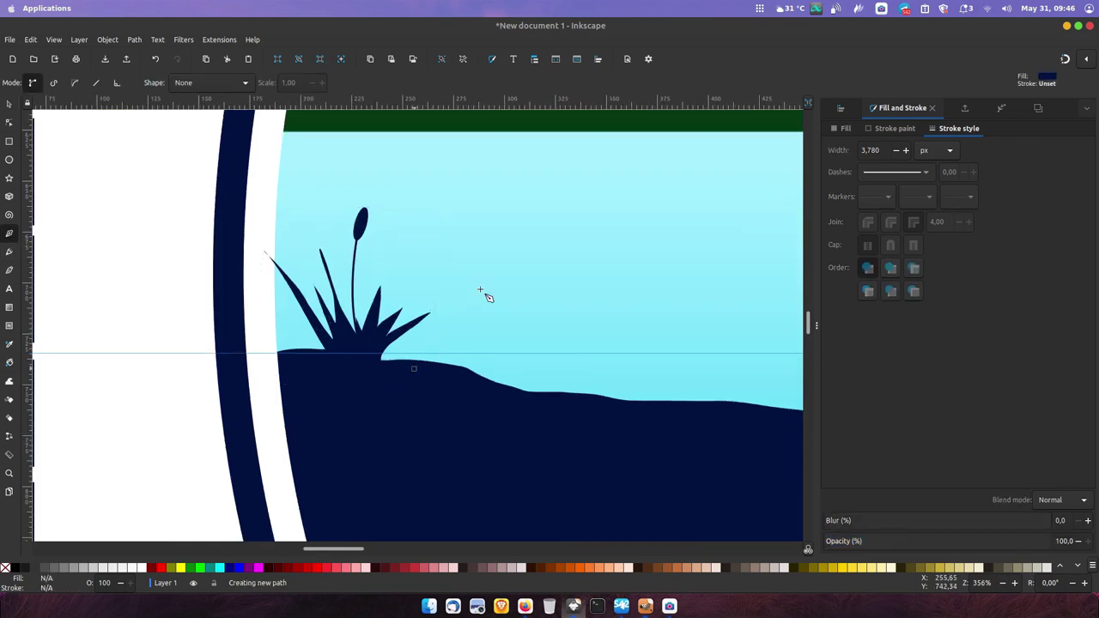
{"action": "left_click", "coordinate": [415, 366]}
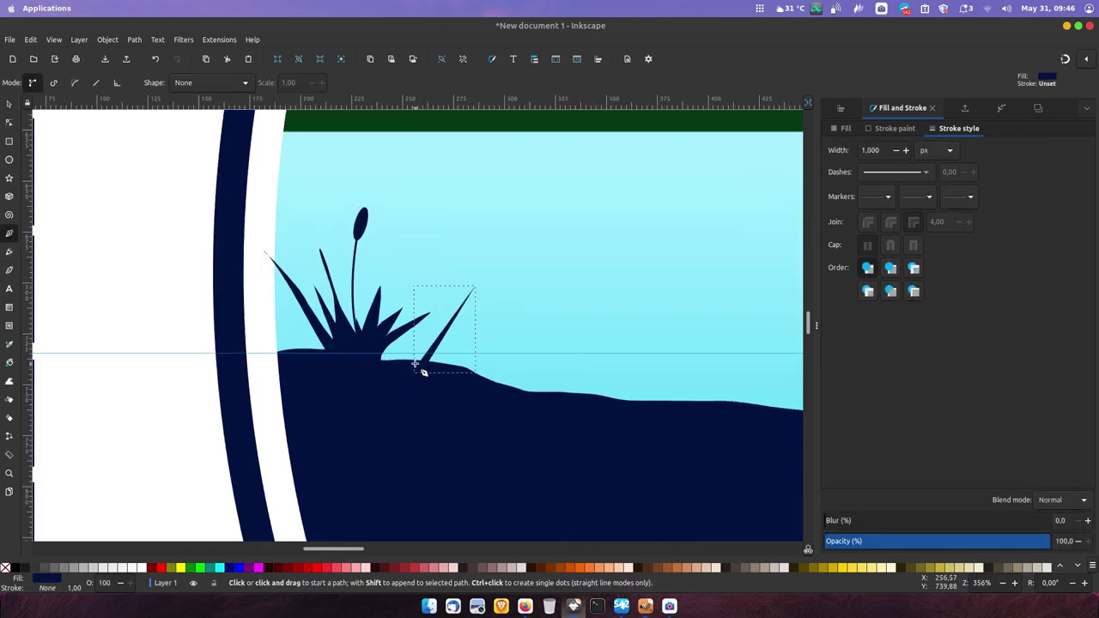
Undo the spike, set the Pen Shape to Ellipse, and draw two curved tapered blades
{"action": "key", "text": "ctrl+z"}
{"action": "left_click", "coordinate": [246, 83]}
{"action": "left_click", "coordinate": [194, 128]}
{"action": "left_click", "coordinate": [361, 360]}
{"action": "left_click_drag", "start_coordinate": [436, 268], "coordinate": [474, 267]}
{"action": "key", "text": "Return"}
{"action": "left_click_drag", "start_coordinate": [354, 350], "coordinate": [422, 238]}
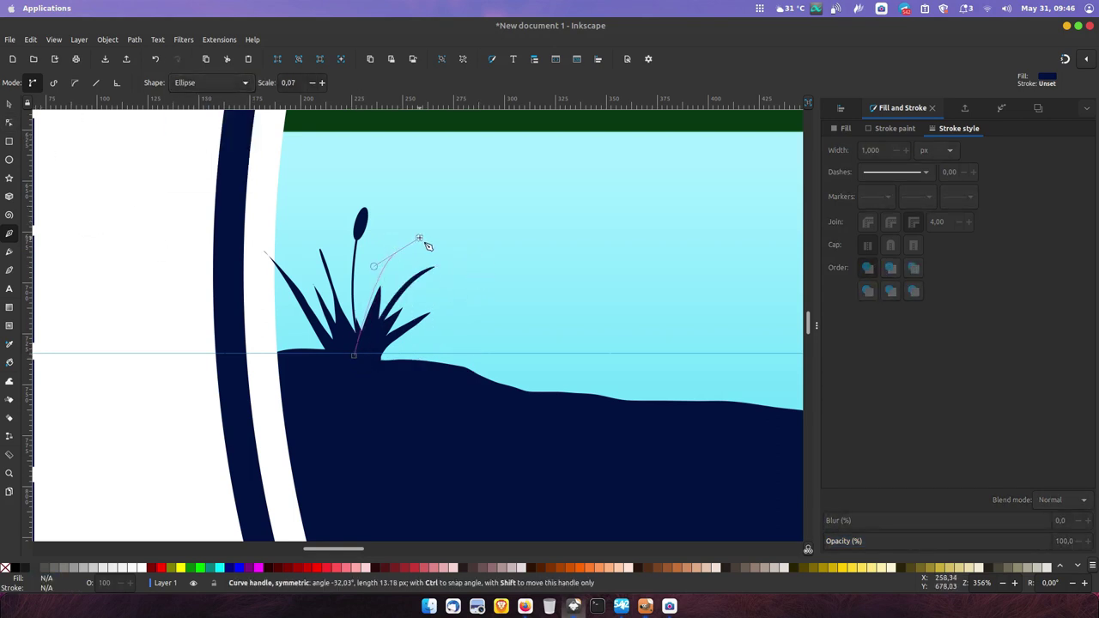
{"action": "left_click_drag", "start_coordinate": [347, 266], "coordinate": [352, 251]}
{"action": "key", "text": "Return"}
Add two more blades bending right and delete the unwanted rightmost leaf
{"action": "left_click", "coordinate": [333, 353]}
{"action": "key", "text": "Escape"}
{"action": "left_click", "coordinate": [373, 361]}
{"action": "left_click_drag", "start_coordinate": [448, 332], "coordinate": [491, 350]}
{"action": "key", "text": "Return"}
{"action": "left_click", "coordinate": [428, 375]}
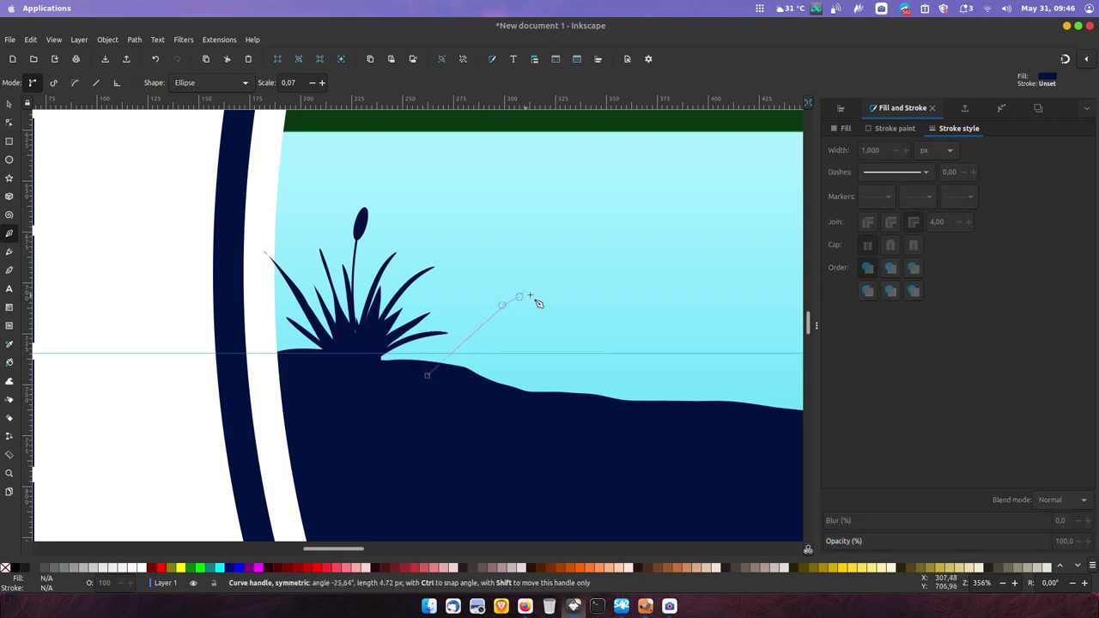
{"action": "left_click_drag", "start_coordinate": [512, 301], "coordinate": [522, 315]}
{"action": "key", "text": "Return"}
{"action": "left_click", "coordinate": [9, 104]}
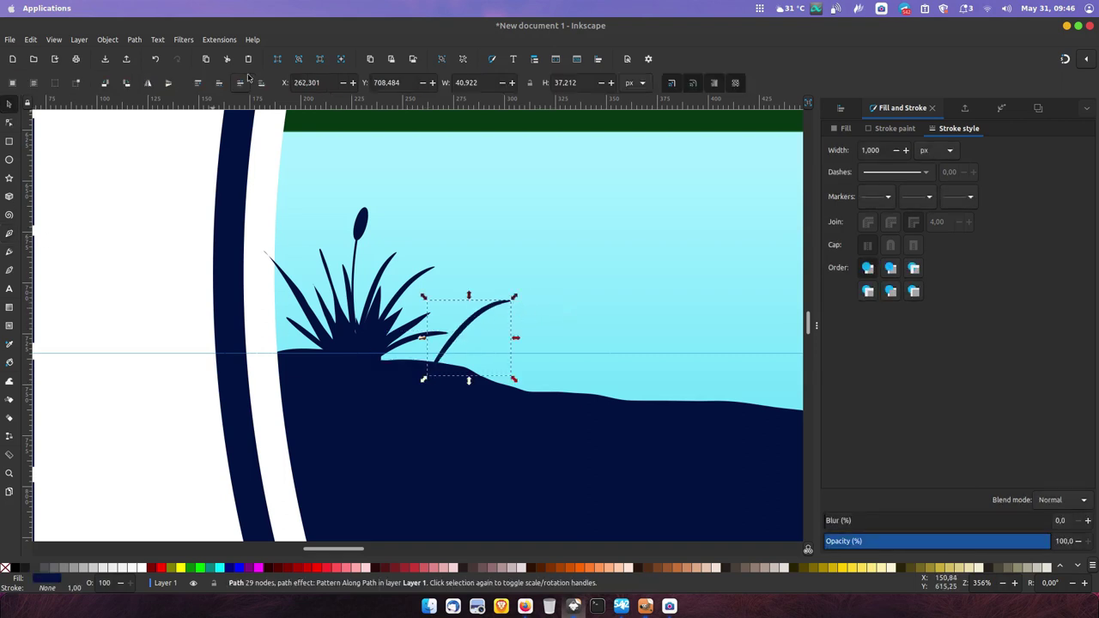
{"action": "key", "text": "Delete"}
Copy the reed plant group via its right-click menu
{"action": "left_click", "coordinate": [377, 332]}
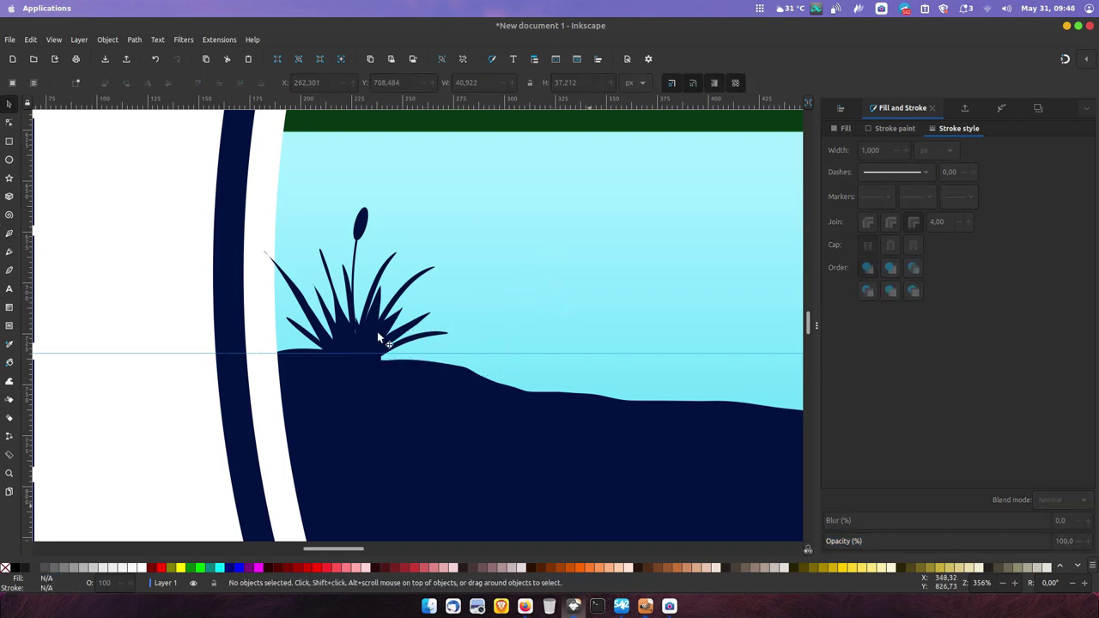
{"action": "scroll", "coordinate": [376, 331], "scroll_direction": "up", "scroll_amount": 2, "text": "ctrl"}
{"action": "scroll", "coordinate": [376, 331], "scroll_direction": "up", "scroll_amount": 1, "text": "ctrl"}
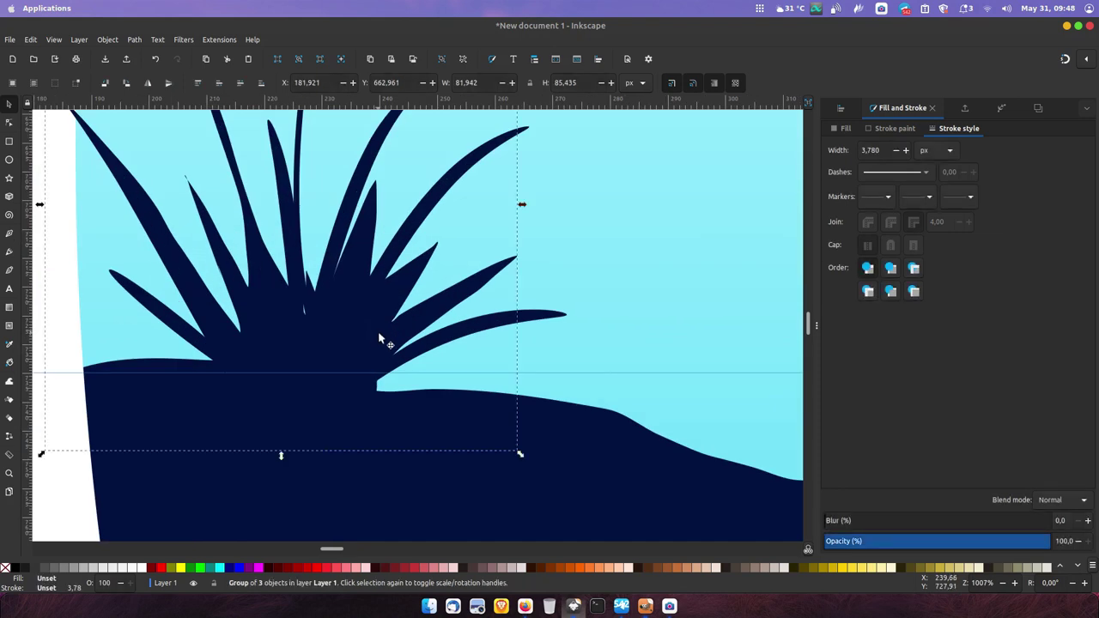
{"action": "right_click", "coordinate": [378, 335]}
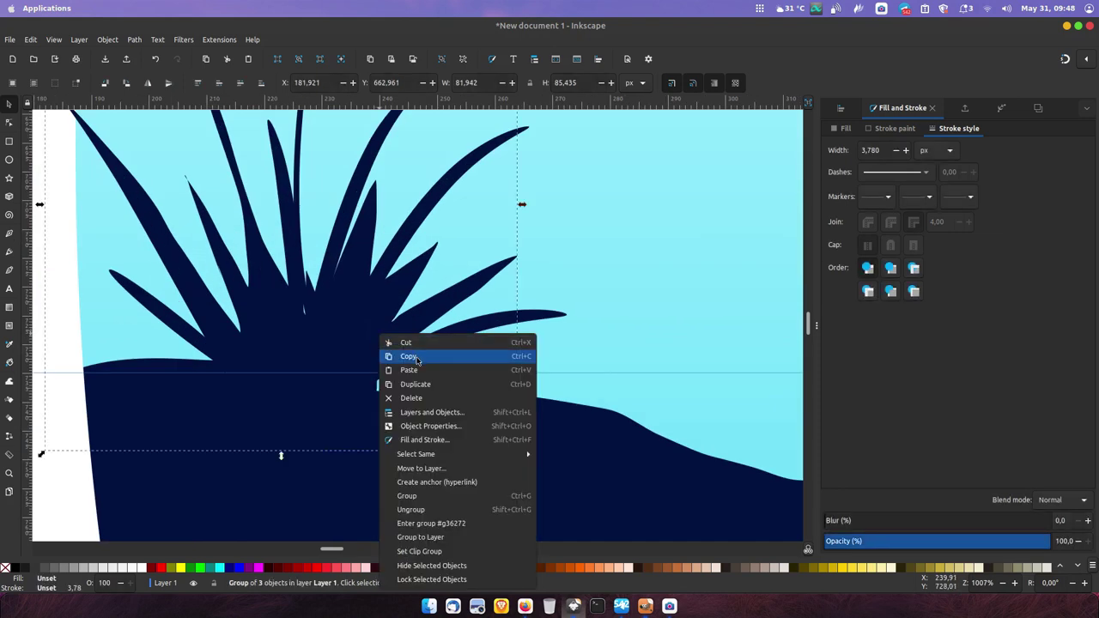
{"action": "left_click", "coordinate": [411, 357]}
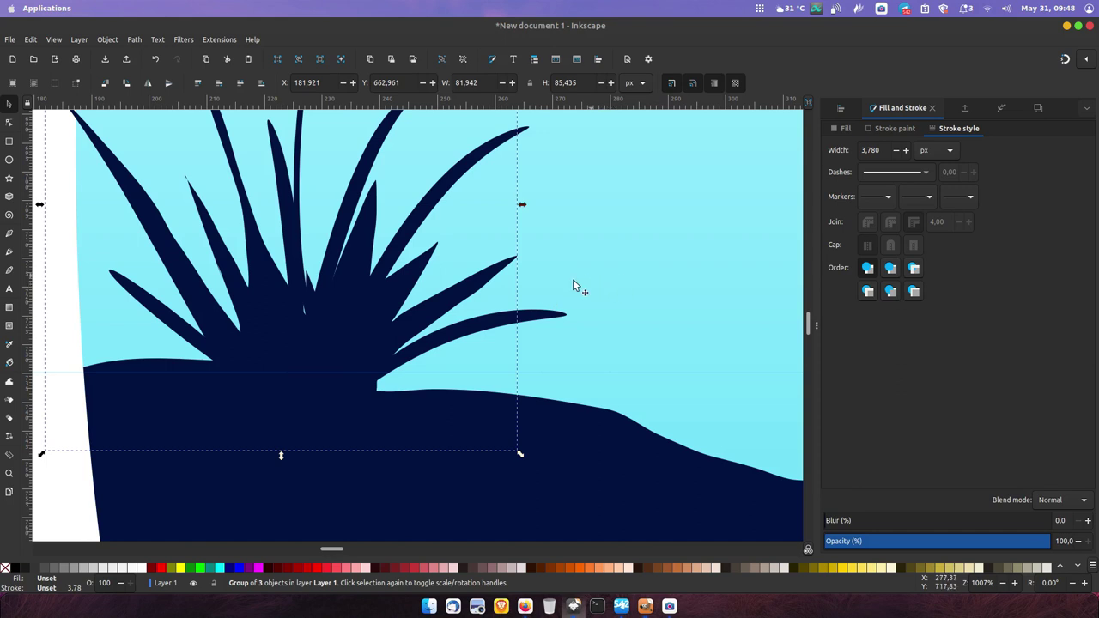
Move the grass group onto the right shore and place a Ctrl+D copy on the left shore
{"action": "scroll", "coordinate": [466, 331], "scroll_direction": "right", "scroll_amount": 3}
{"action": "scroll", "coordinate": [466, 331], "scroll_direction": "up", "scroll_amount": 1}
{"action": "scroll", "coordinate": [556, 247], "scroll_direction": "down", "scroll_amount": 2}
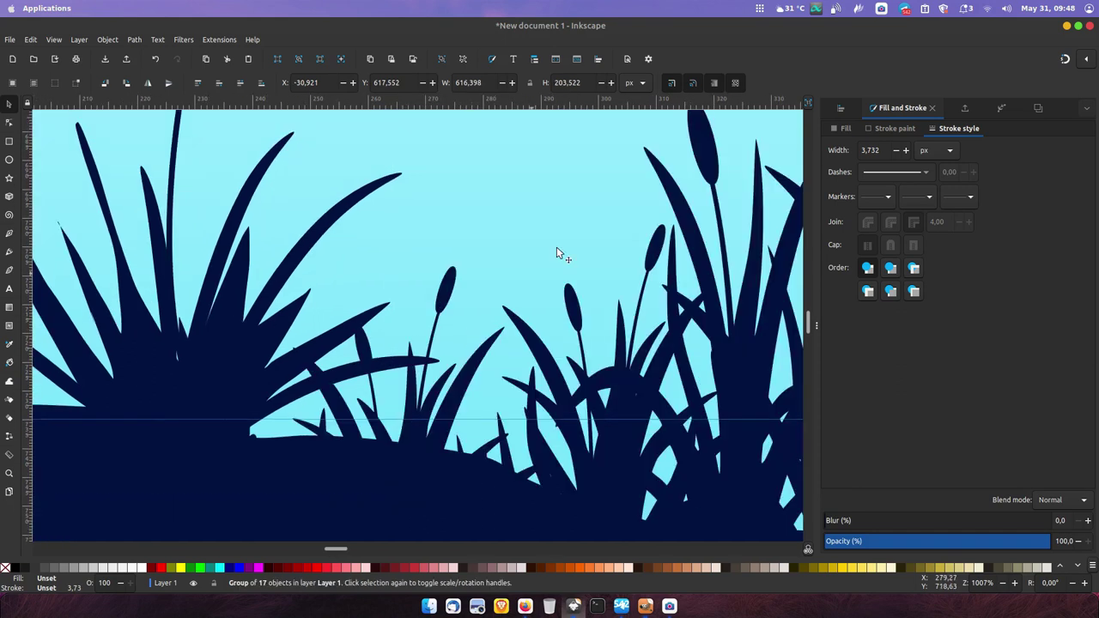
{"action": "scroll", "coordinate": [556, 246], "scroll_direction": "down", "scroll_amount": 2}
{"action": "scroll", "coordinate": [557, 246], "scroll_direction": "down", "scroll_amount": 2}
{"action": "scroll", "coordinate": [516, 335], "scroll_direction": "down", "scroll_amount": 1}
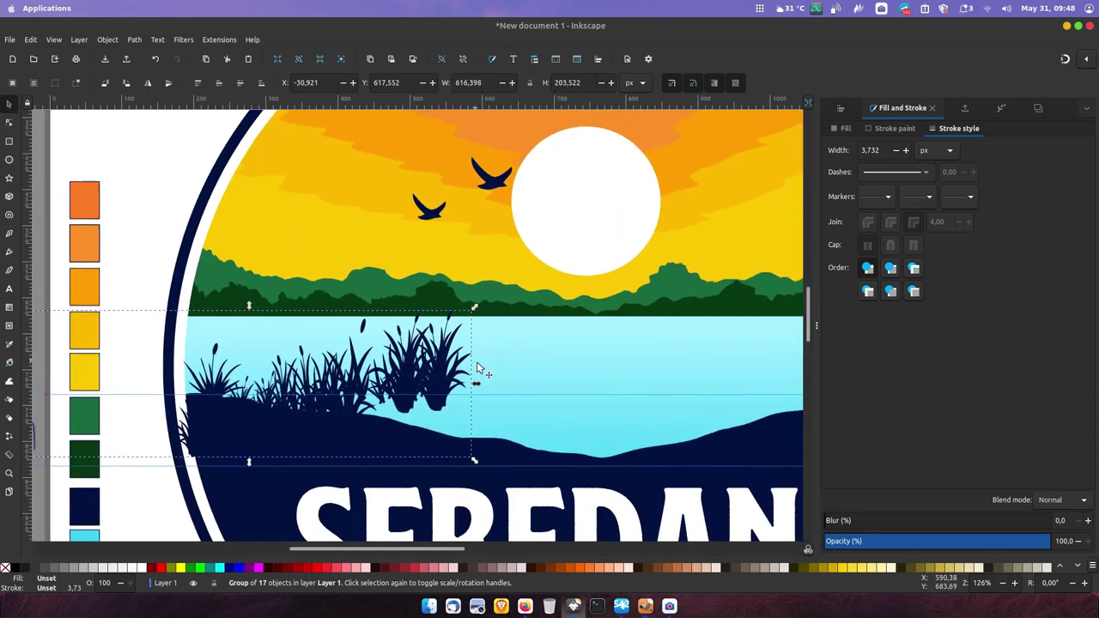
{"action": "scroll", "coordinate": [477, 362], "scroll_direction": "down", "scroll_amount": 1}
{"action": "scroll", "coordinate": [401, 344], "scroll_direction": "down", "scroll_amount": 1}
{"action": "mouse_move", "coordinate": [393, 366]}
{"action": "left_mouse_down"}
{"action": "mouse_move", "coordinate": [747, 329]}
{"action": "mouse_move", "coordinate": [777, 378]}
{"action": "left_mouse_up"}
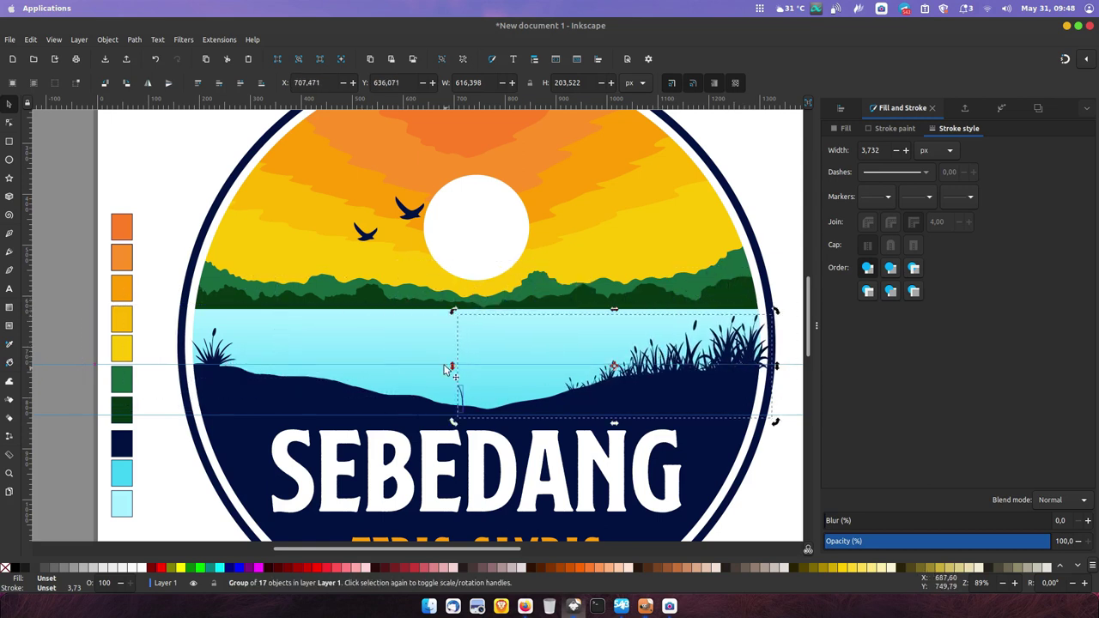
{"action": "mouse_move", "coordinate": [700, 366]}
{"action": "left_mouse_down"}
{"action": "mouse_move", "coordinate": [700, 350]}
{"action": "mouse_move", "coordinate": [436, 367]}
{"action": "left_mouse_up"}
{"action": "key", "text": "ctrl+d"}
{"action": "mouse_move", "coordinate": [357, 355]}
{"action": "left_mouse_down"}
{"action": "mouse_move", "coordinate": [477, 383]}
{"action": "mouse_move", "coordinate": [511, 416]}
{"action": "left_mouse_up"}
Sketch a freehand highlight streak across the lake just below the treeline
{"action": "key", "text": "Escape"}
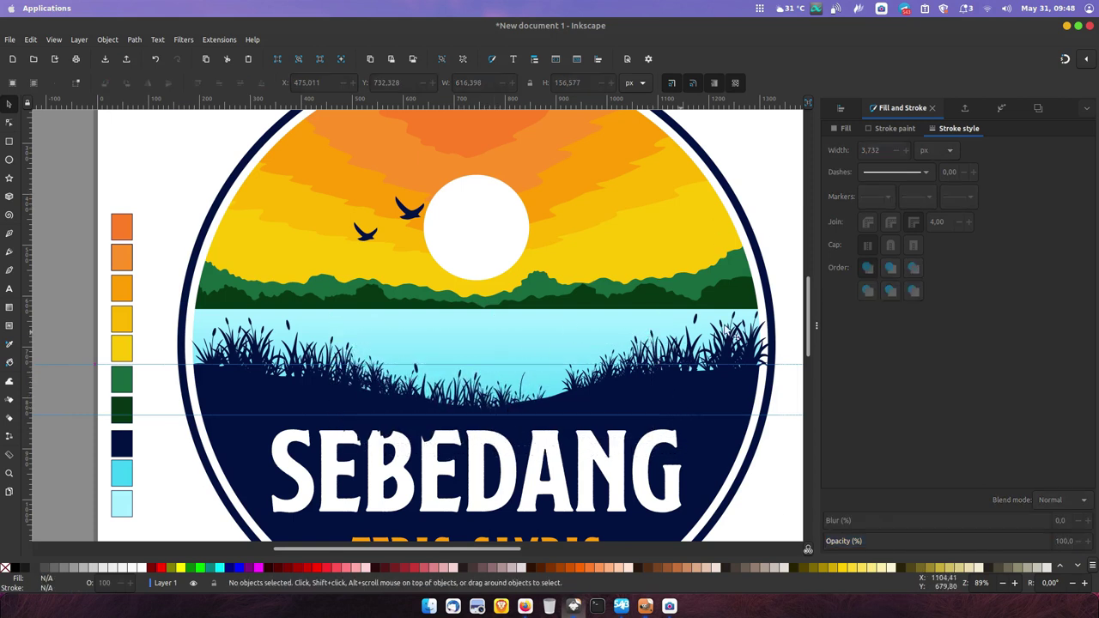
{"action": "left_click", "coordinate": [730, 296]}
{"action": "left_click", "coordinate": [69, 249]}
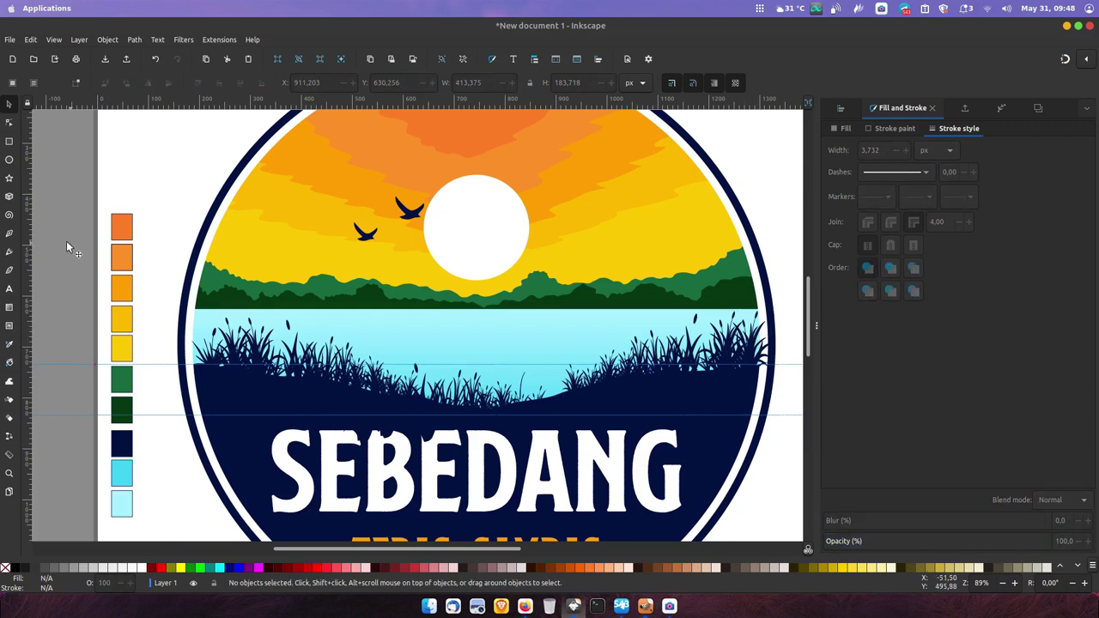
{"action": "left_click", "coordinate": [9, 251]}
{"action": "scroll", "coordinate": [397, 304], "scroll_direction": "down", "scroll_amount": 2}
{"action": "scroll", "coordinate": [430, 292], "scroll_direction": "left", "scroll_amount": 2}
{"action": "left_click_drag", "start_coordinate": [508, 260], "coordinate": [498, 261]}
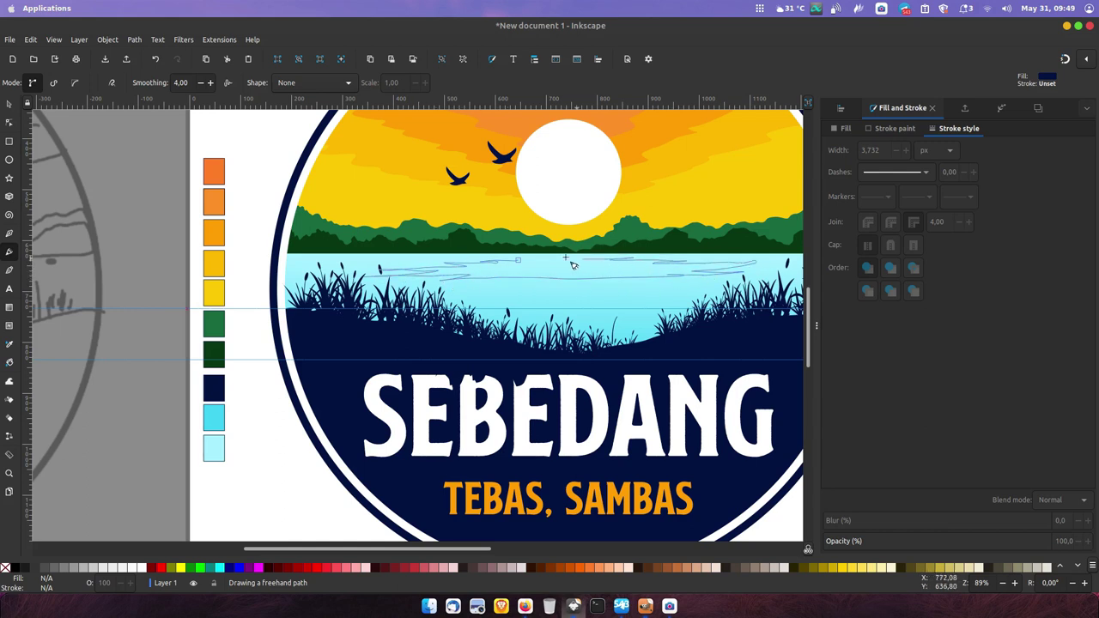
{"action": "left_click_drag", "start_coordinate": [573, 265], "coordinate": [518, 262]}
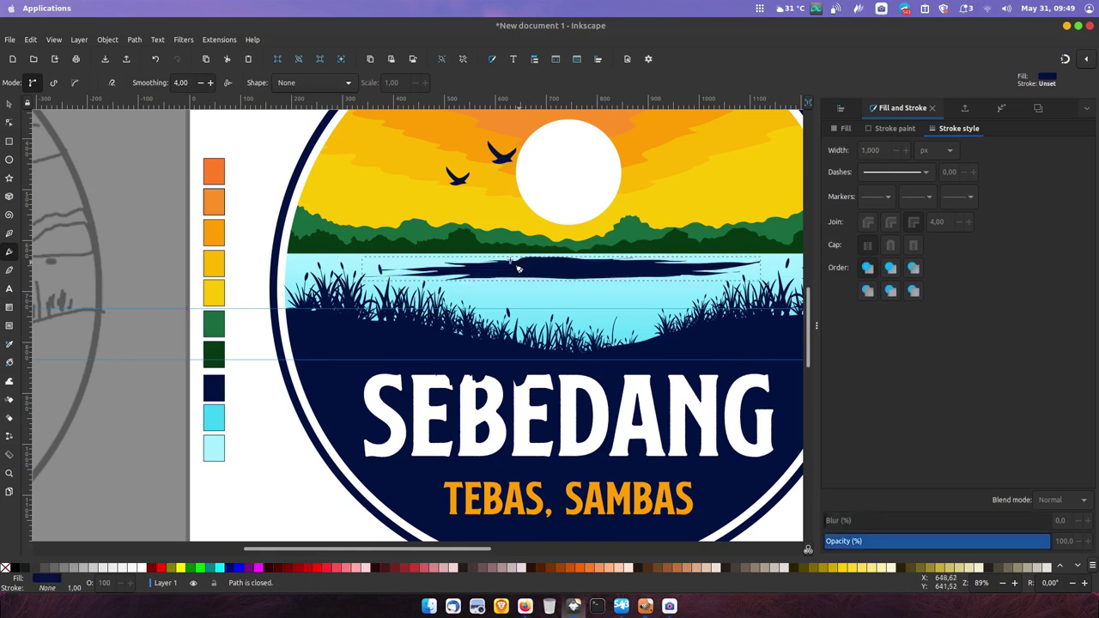
Fill the water streak with pale blue-white RGBA e5f6f9ff
{"action": "left_click", "coordinate": [10, 344]}
{"action": "left_click", "coordinate": [569, 196]}
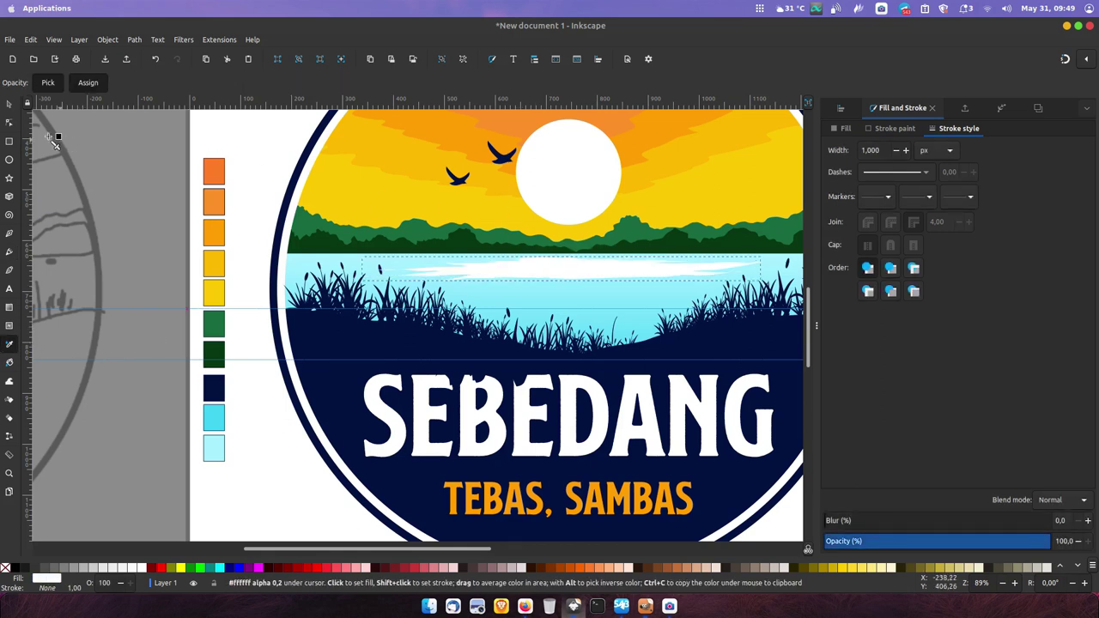
{"action": "left_click", "coordinate": [8, 105]}
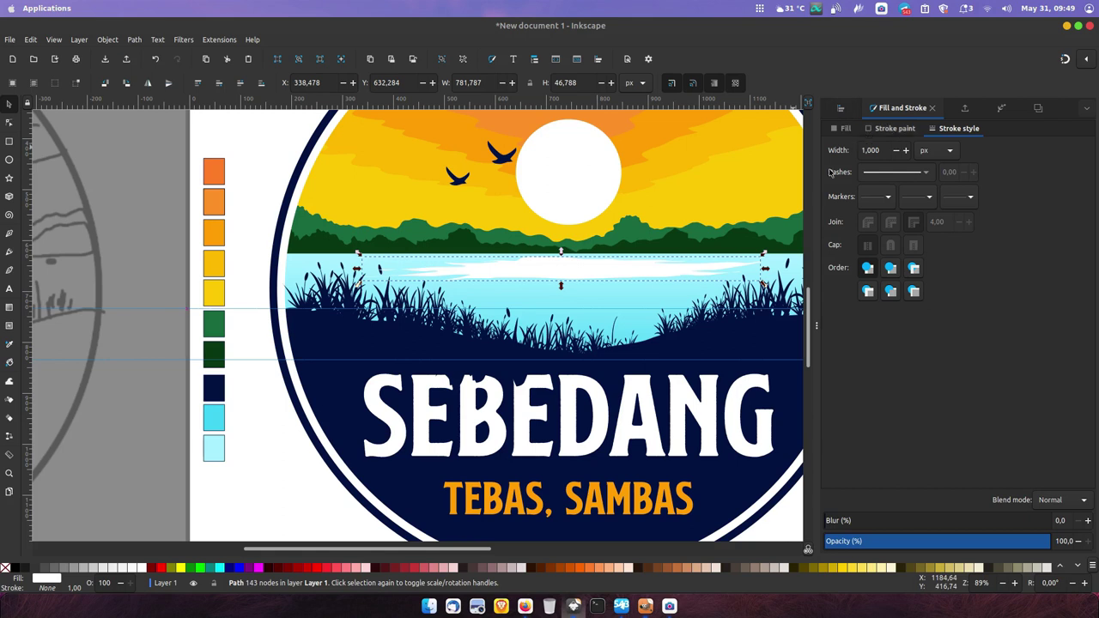
{"action": "left_click", "coordinate": [845, 128]}
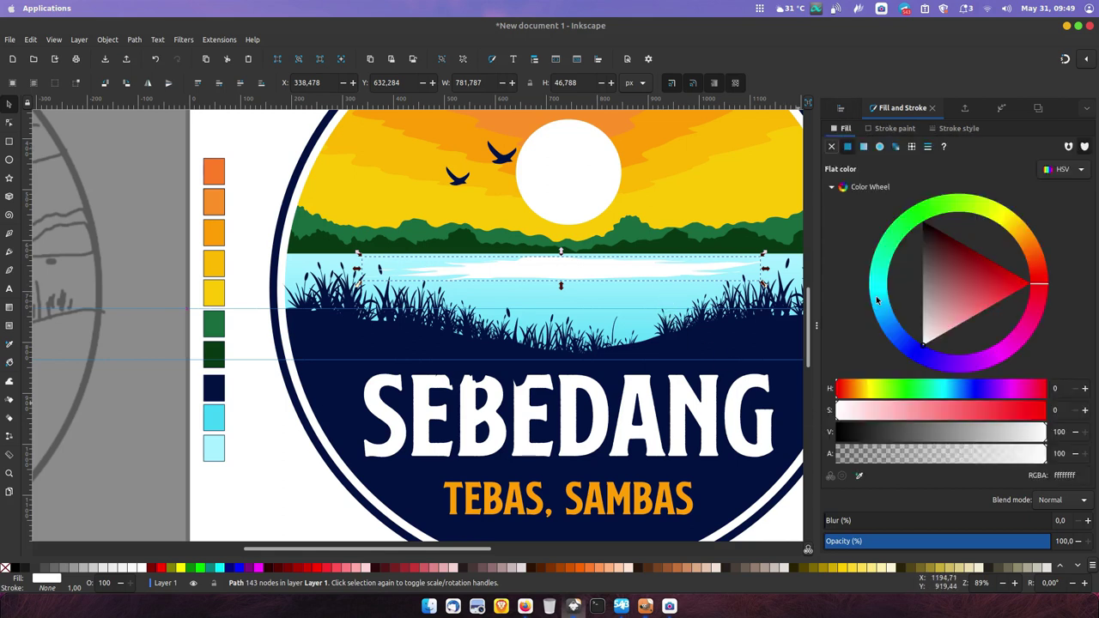
{"action": "left_click", "coordinate": [860, 478]}
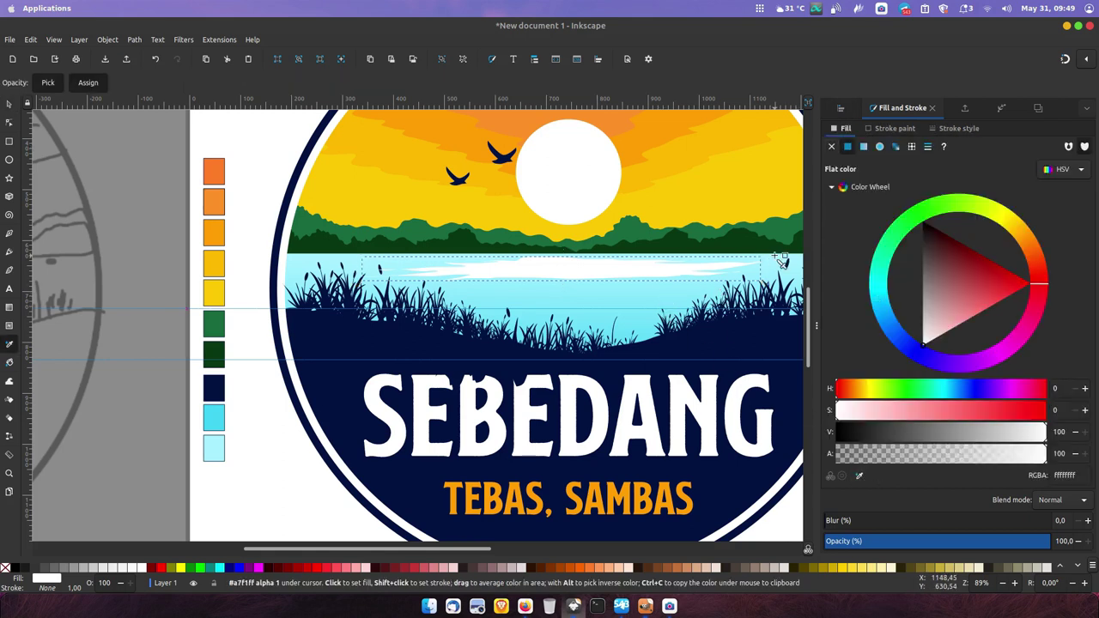
{"action": "left_click", "coordinate": [781, 267]}
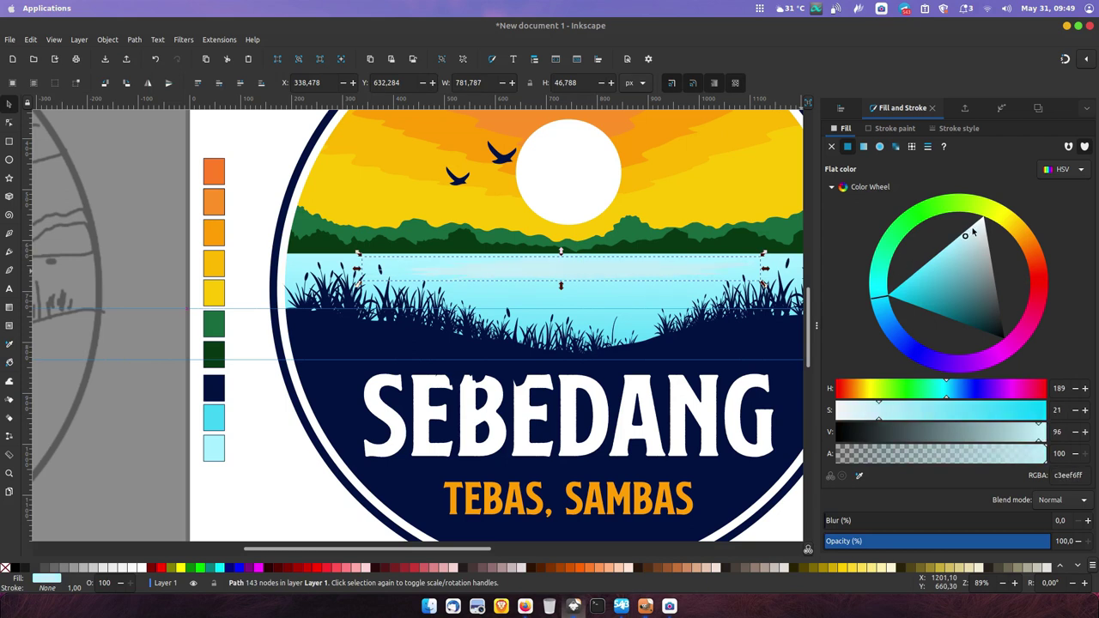
{"action": "left_click_drag", "start_coordinate": [973, 232], "coordinate": [976, 225]}
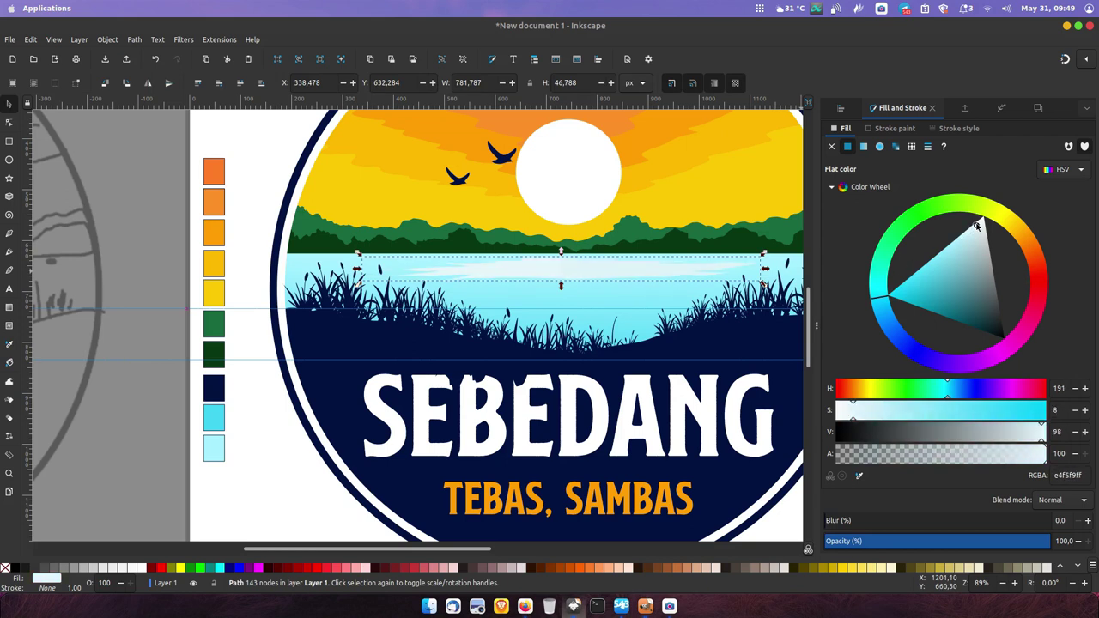
{"action": "left_click", "coordinate": [112, 136]}
{"action": "scroll", "coordinate": [389, 241], "scroll_direction": "right", "scroll_amount": 2}
{"action": "scroll", "coordinate": [389, 241], "scroll_direction": "down", "scroll_amount": 1}
Zoom out and move the faded sketch image further left and down
{"action": "left_click", "coordinate": [601, 391]}
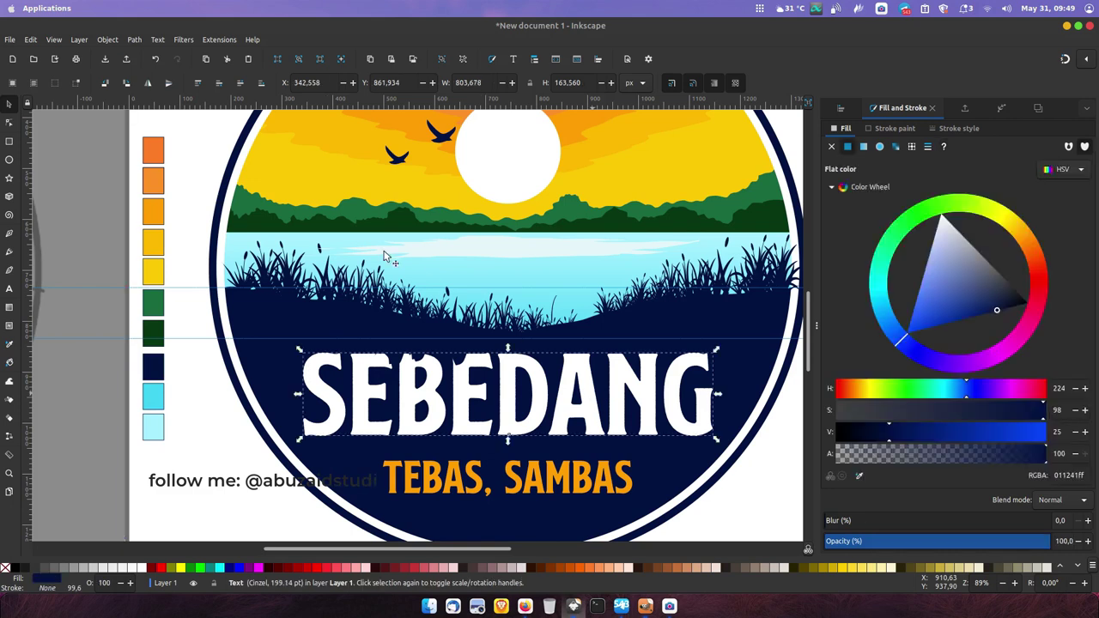
{"action": "key", "text": "minus"}
{"action": "key", "text": "minus"}
{"action": "key", "text": "minus"}
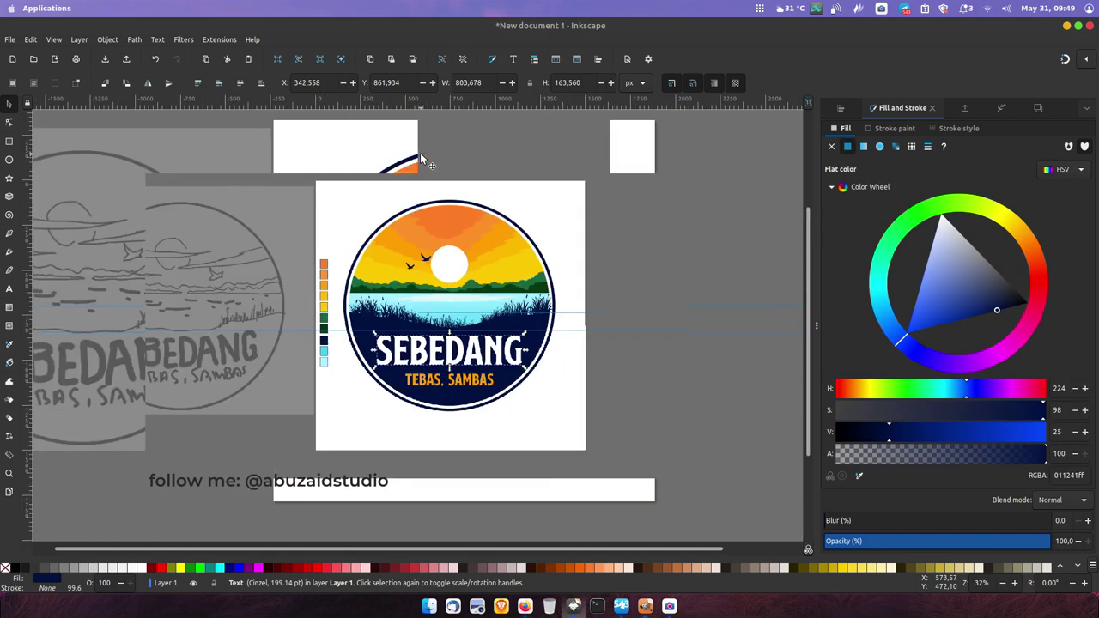
{"action": "left_click", "coordinate": [676, 201]}
{"action": "left_click", "coordinate": [294, 275]}
{"action": "left_click_drag", "start_coordinate": [255, 300], "coordinate": [120, 364]}
{"action": "scroll", "coordinate": [540, 301], "scroll_direction": "up", "scroll_amount": 3}
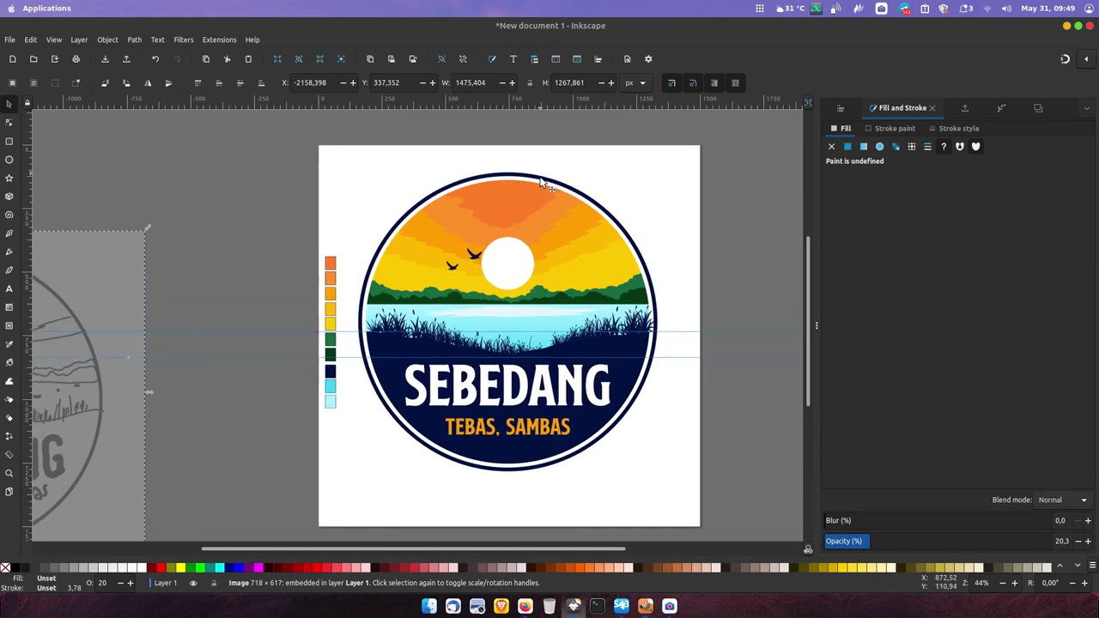
Shrink a circle to about 87% inside the badge with a Hairline stroke
{"action": "left_click", "coordinate": [543, 182]}
{"action": "left_click_drag", "start_coordinate": [662, 170], "coordinate": [644, 204]}
{"action": "left_click", "coordinate": [962, 129]}
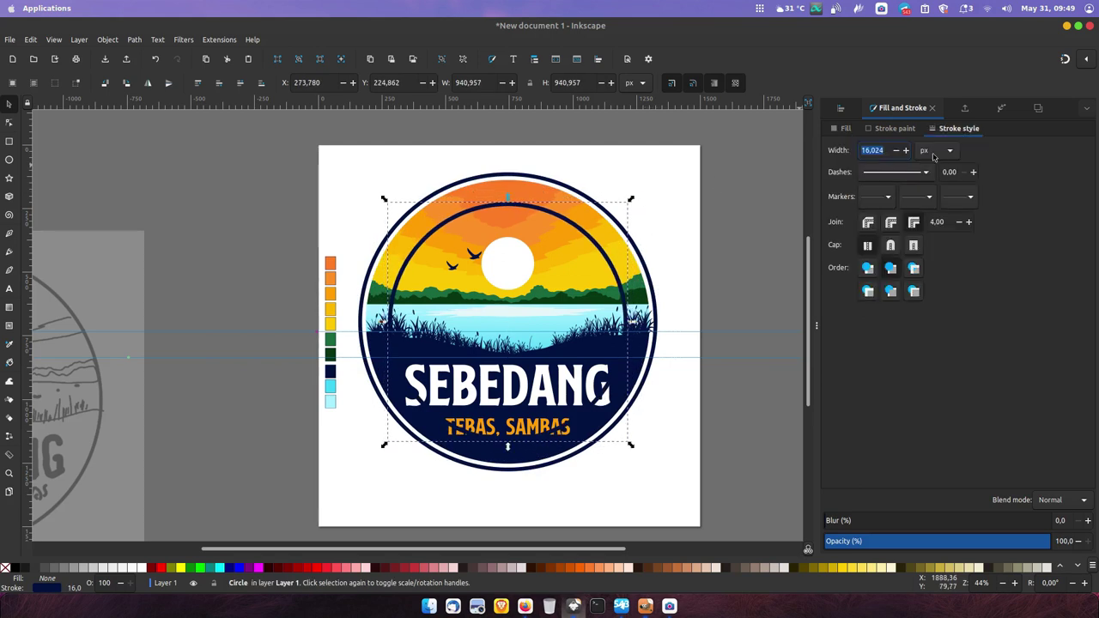
{"action": "left_click", "coordinate": [950, 150]}
{"action": "left_click", "coordinate": [936, 179]}
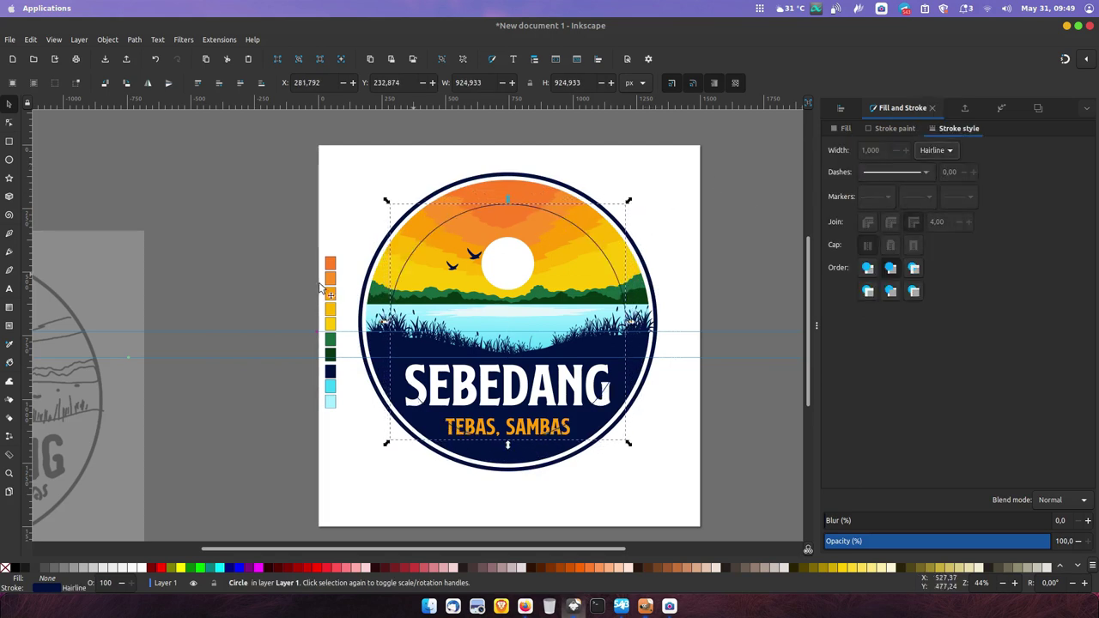
{"action": "left_click", "coordinate": [9, 289]}
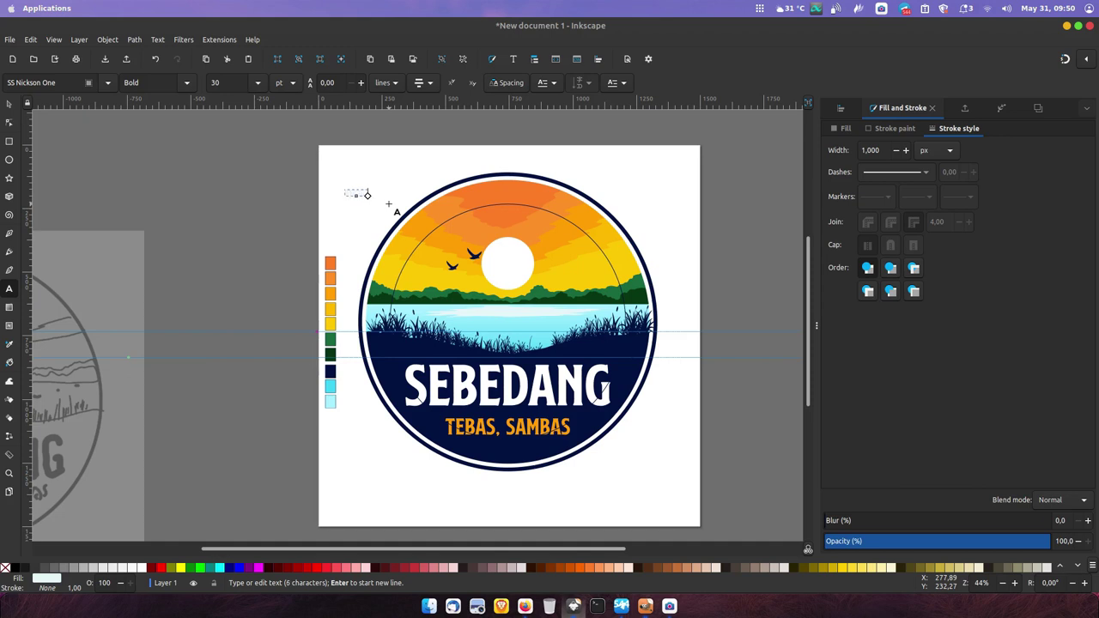
Type the tagline text above the badge and set its font to Montserrat
{"action": "type", "text": "N BARA"}
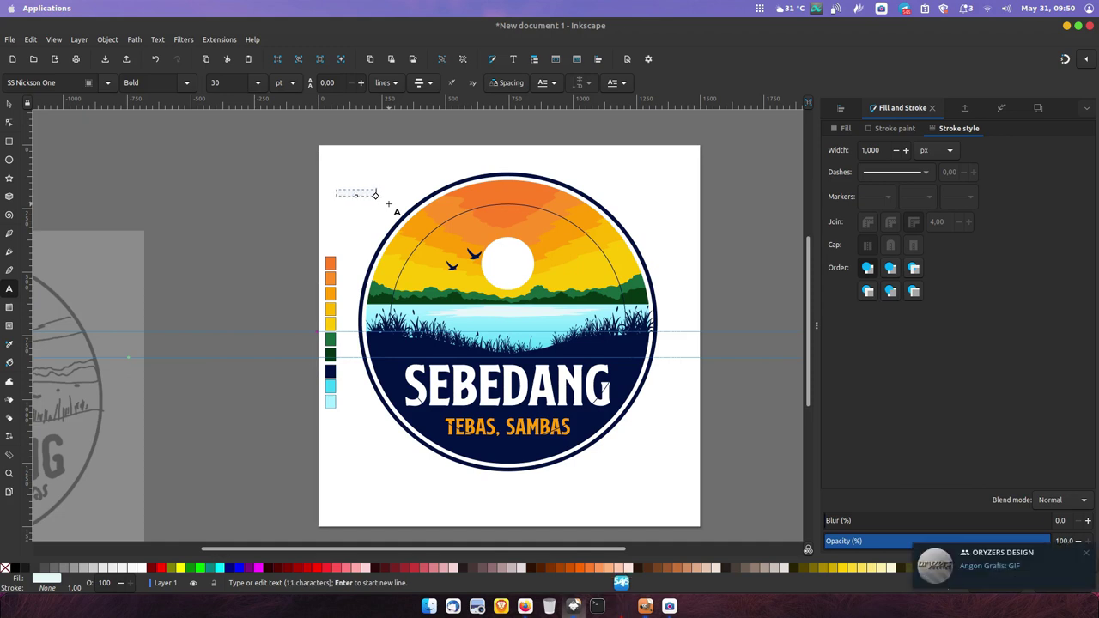
{"action": "type", "text": "TEBAS - SAMBAS"}
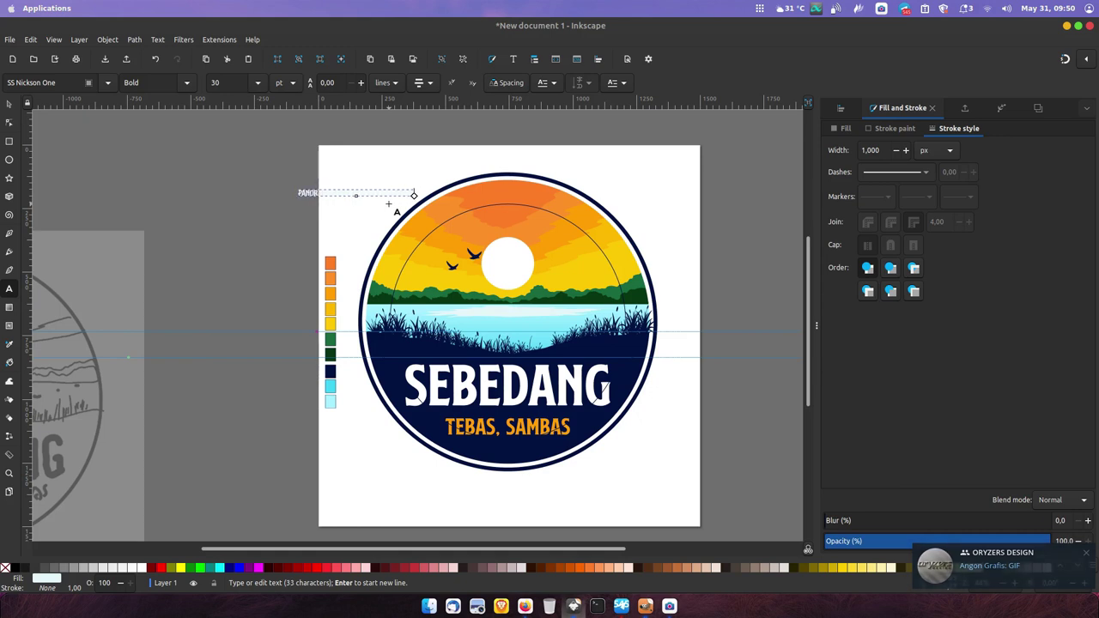
{"action": "key", "text": "ctrl+a"}
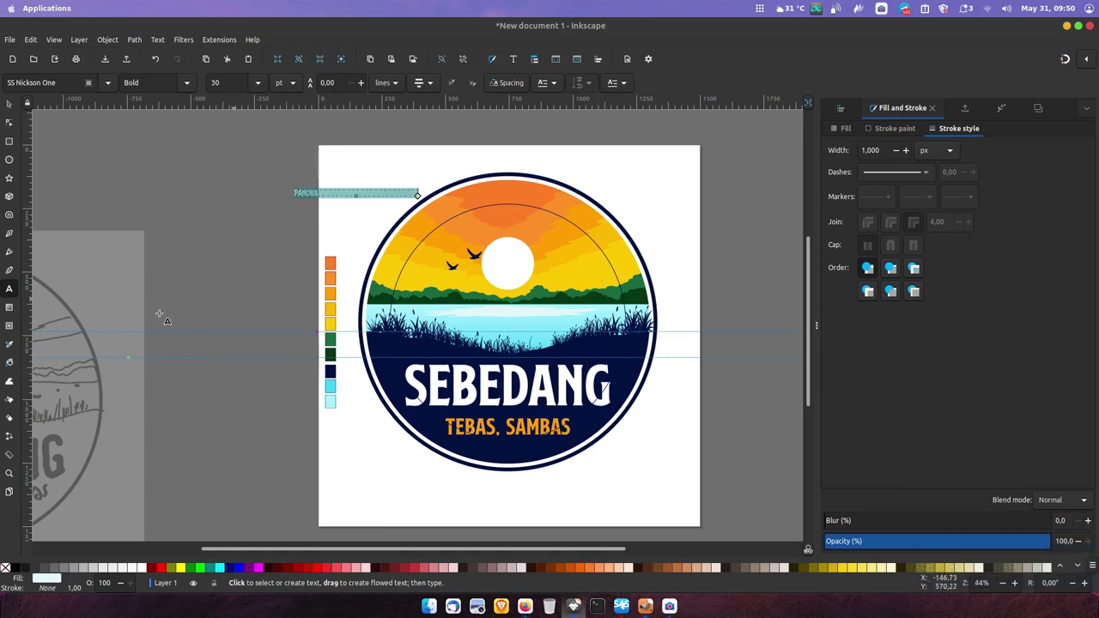
{"action": "left_click", "coordinate": [9, 344]}
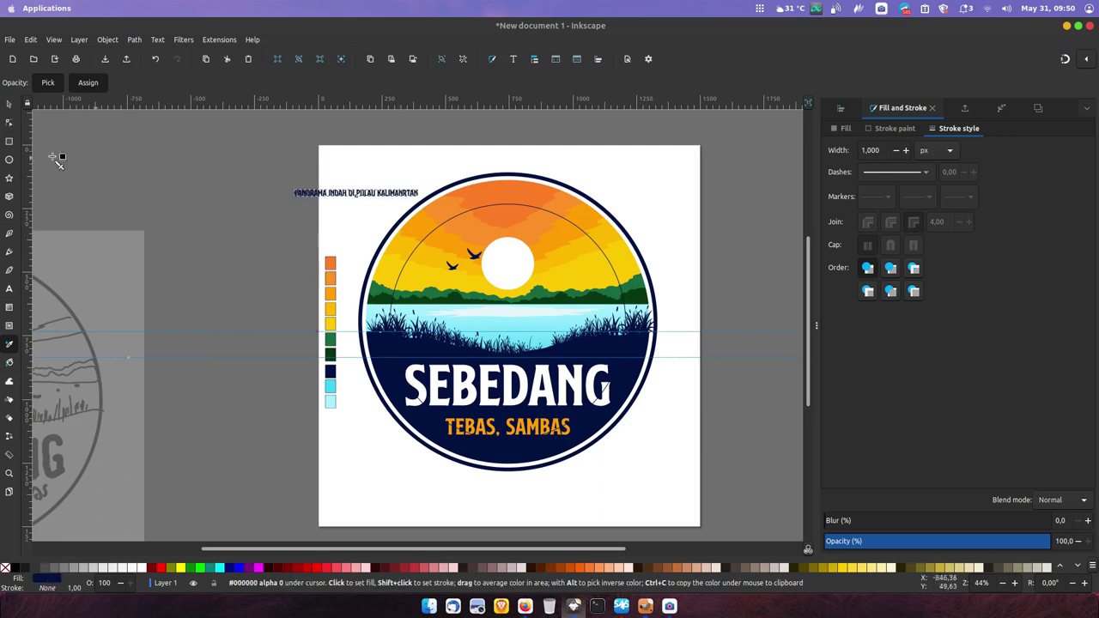
{"action": "left_click", "coordinate": [10, 289]}
{"action": "left_click_drag", "start_coordinate": [418, 194], "coordinate": [130, 144]}
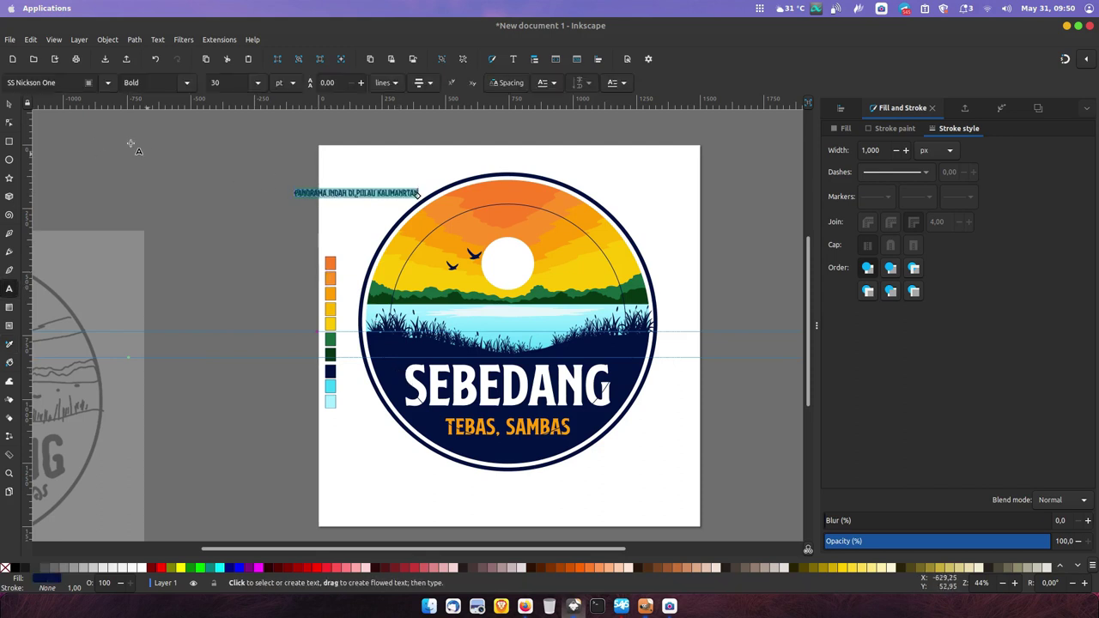
{"action": "left_click", "coordinate": [59, 84]}
{"action": "type", "text": "Montserrat"}
{"action": "key", "text": "Return"}
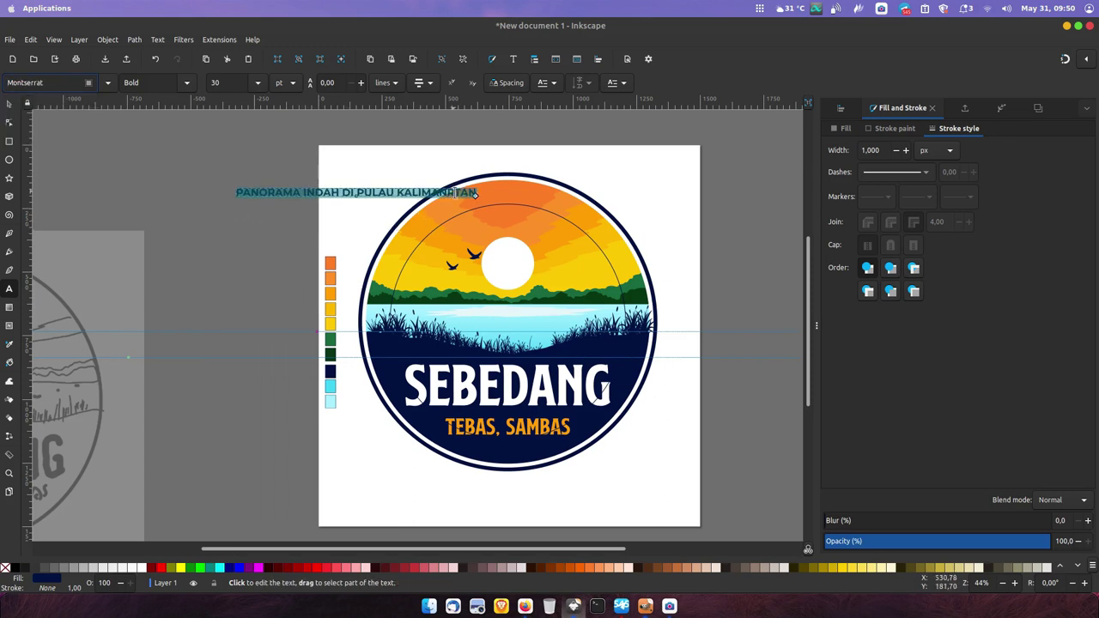
Remove the stray R from KALIMANTAN and set the tagline to 25 pt
{"action": "left_click", "coordinate": [464, 206]}
{"action": "key", "text": "BackSpace"}
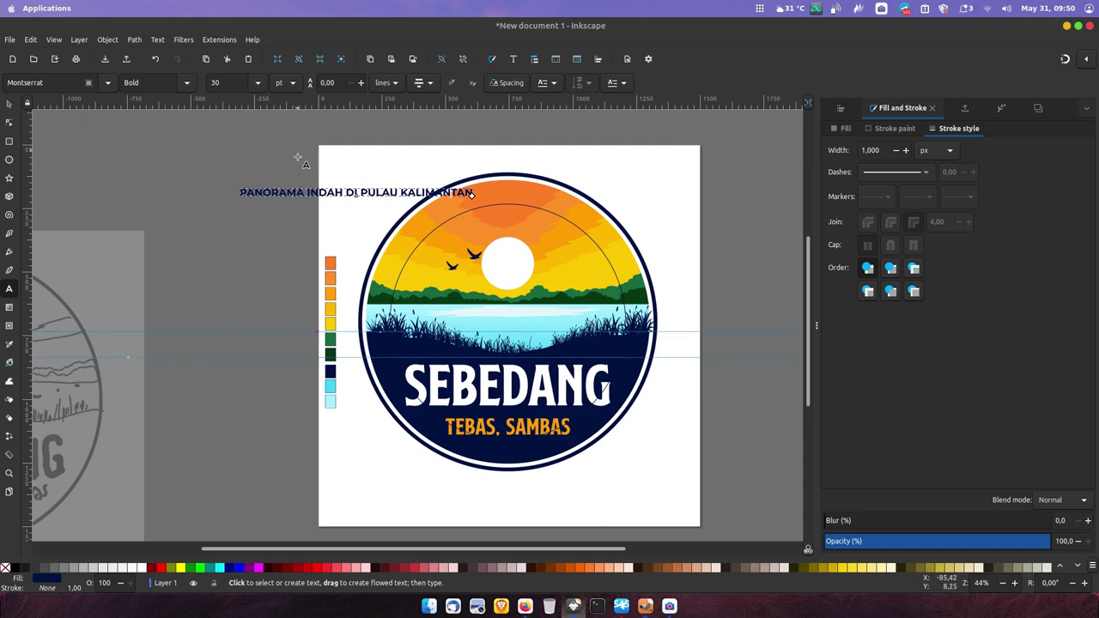
{"action": "key", "text": "ctrl+a"}
{"action": "type", "text": "25"}
{"action": "key", "text": "Return"}
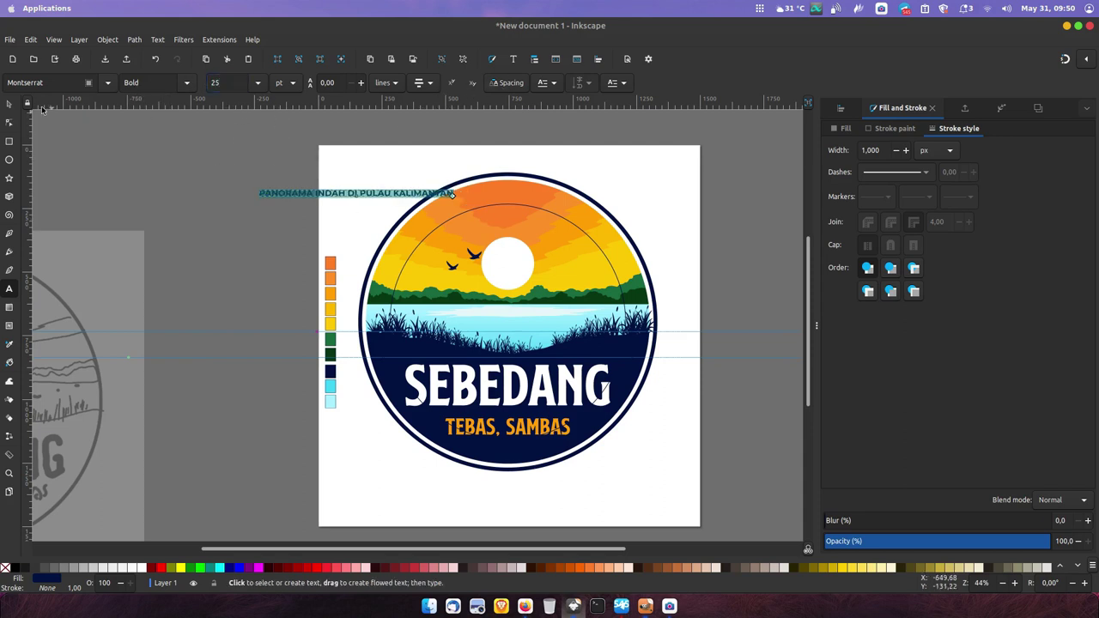
{"action": "left_click", "coordinate": [9, 104]}
Put the tagline on the thin inner circle and rotate it to centre the text on top
{"action": "left_click", "coordinate": [526, 202], "text": "shift"}
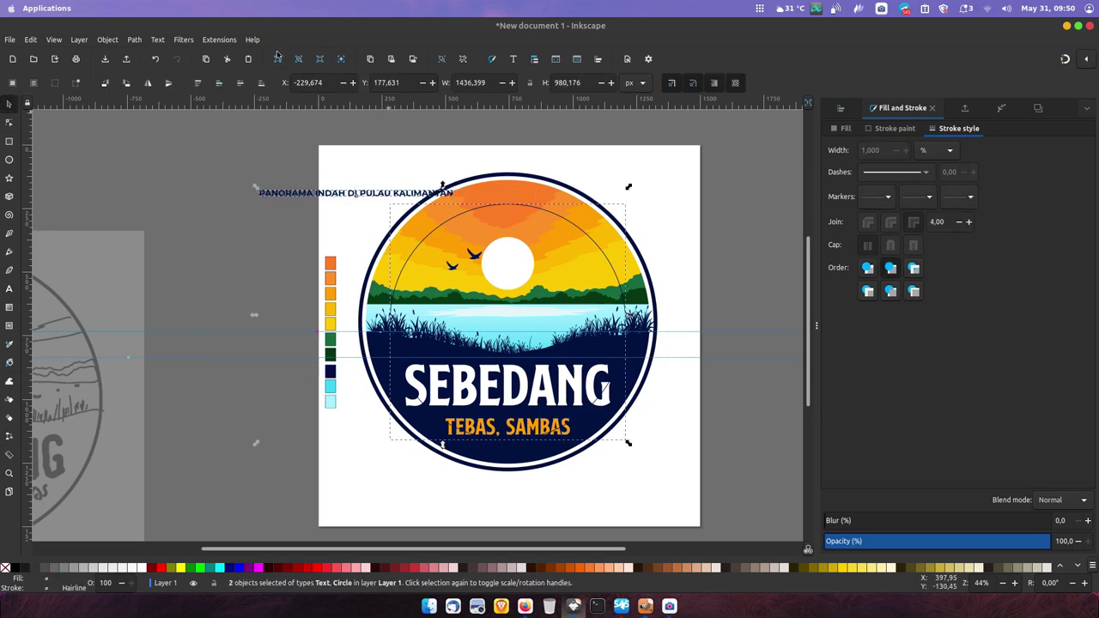
{"action": "left_click", "coordinate": [158, 39]}
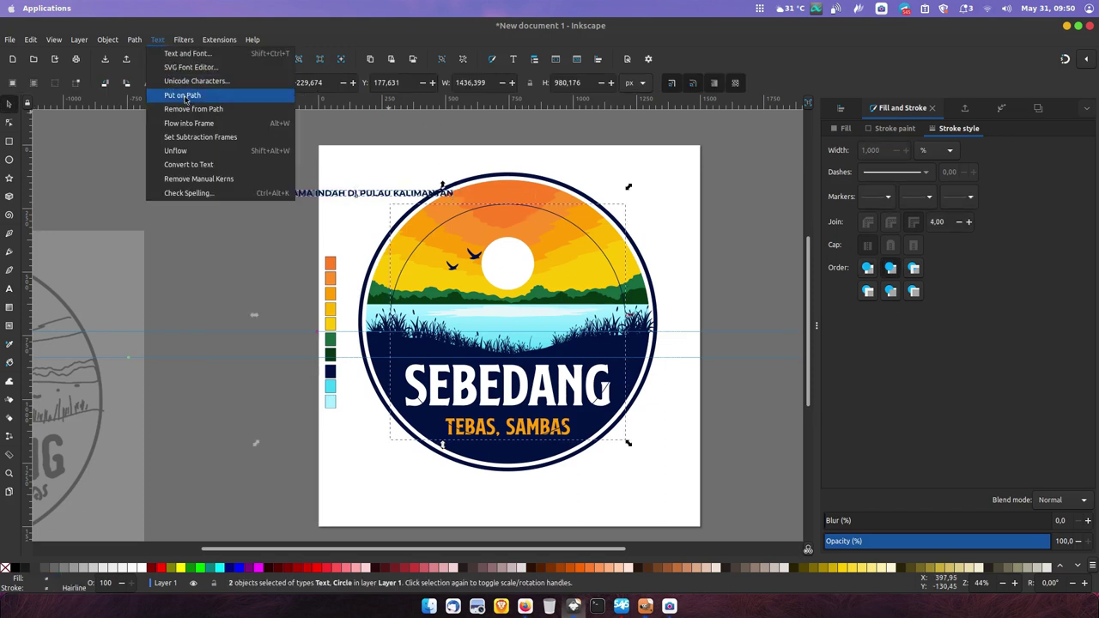
{"action": "left_click", "coordinate": [182, 94]}
{"action": "left_click", "coordinate": [569, 243]}
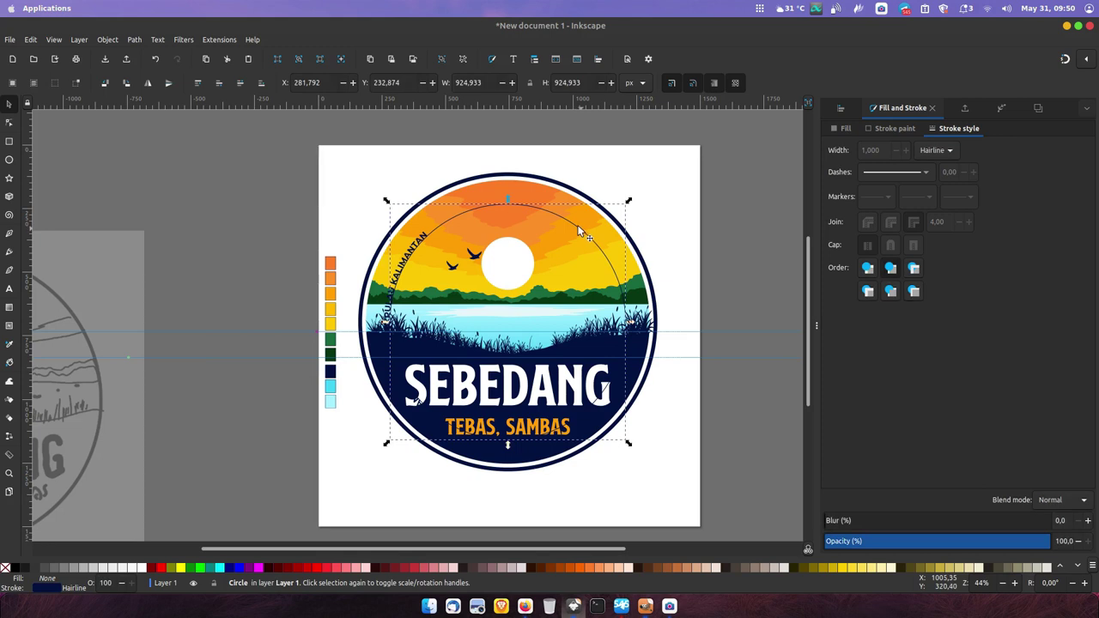
{"action": "mouse_move", "coordinate": [636, 206]}
{"action": "left_mouse_down"}
{"action": "mouse_move", "coordinate": [646, 236]}
{"action": "mouse_move", "coordinate": [638, 461]}
{"action": "left_mouse_up"}
{"action": "left_click_drag", "start_coordinate": [556, 109], "coordinate": [564, 241]}
{"action": "key", "text": "Delete"}
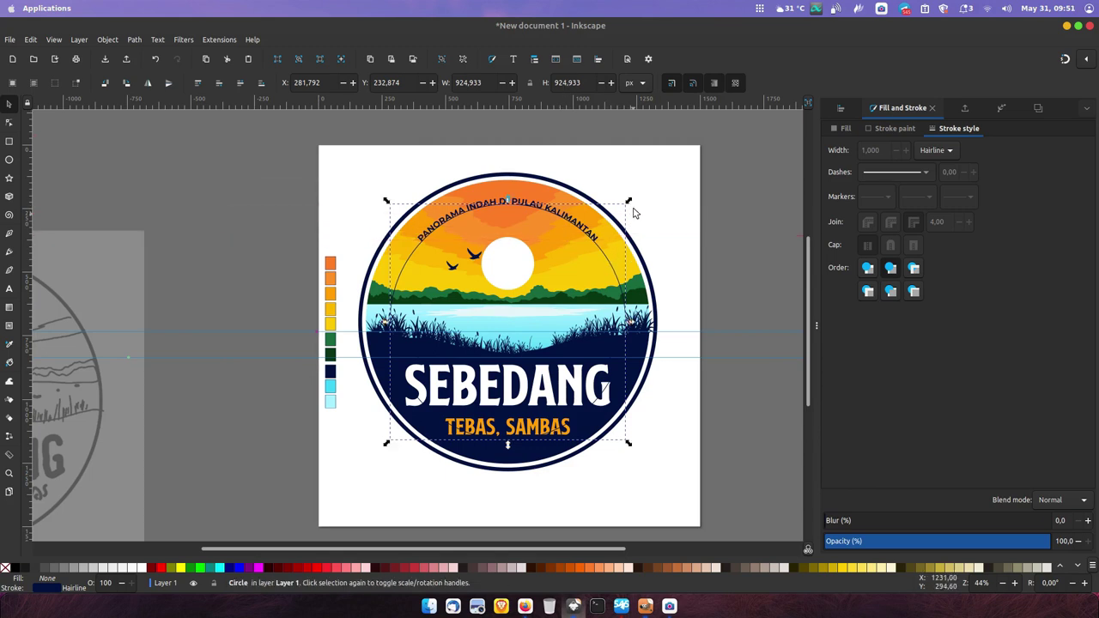
Set the curved tagline's letter spacing to 3
{"action": "key", "text": "t"}
{"action": "left_click", "coordinate": [546, 208]}
{"action": "key", "text": "ctrl+a"}
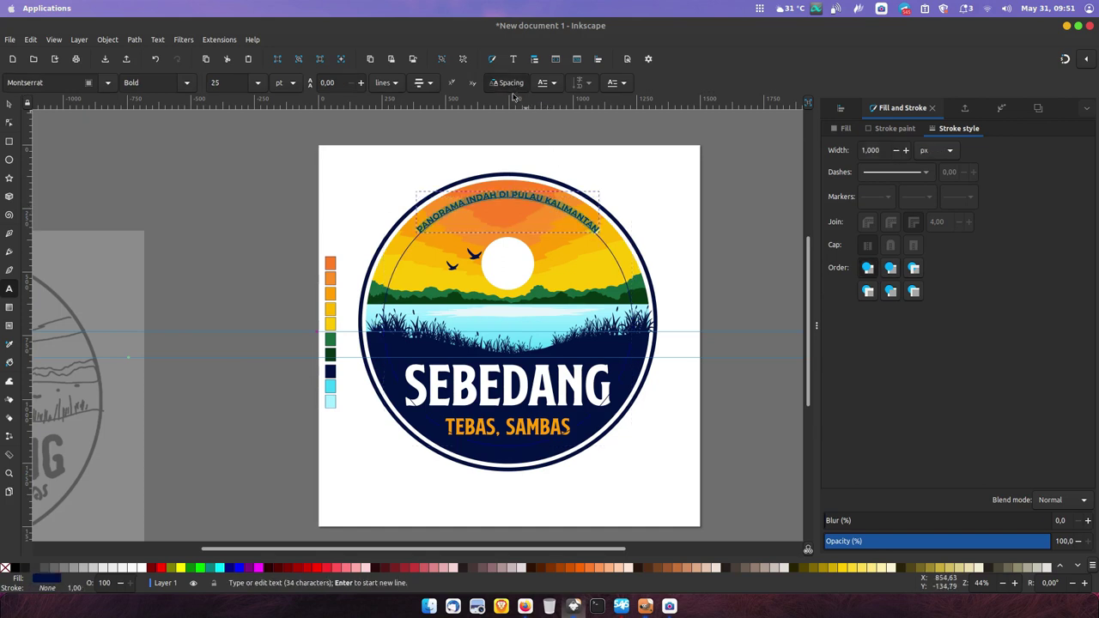
{"action": "left_click", "coordinate": [511, 84]}
{"action": "type", "text": "3"}
{"action": "key", "text": "Return"}
{"action": "left_click", "coordinate": [9, 104]}
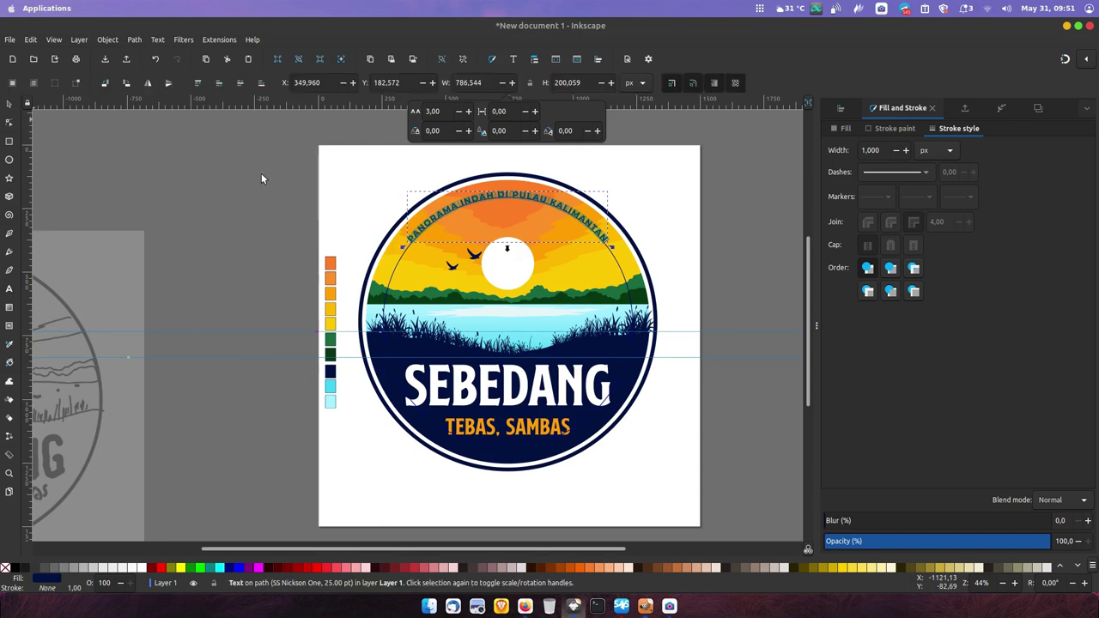
{"action": "left_click", "coordinate": [261, 173]}
{"action": "left_click", "coordinate": [613, 270]}
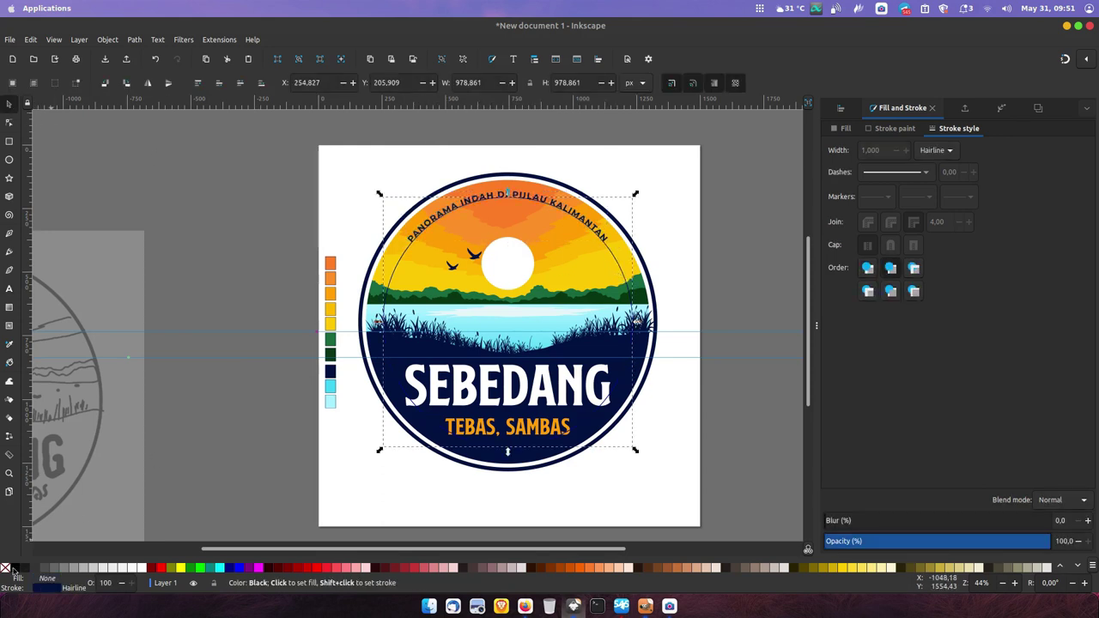
Rubber-band select all 28 badge objects and group them with Ctrl+G
{"action": "left_click", "coordinate": [216, 256]}
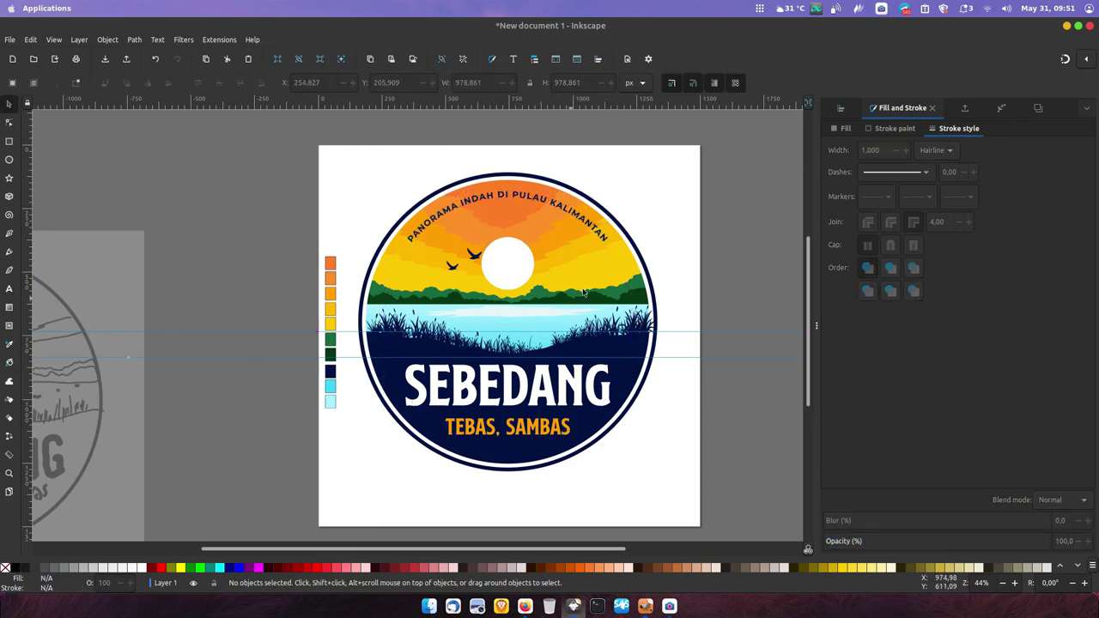
{"action": "scroll", "coordinate": [678, 289], "scroll_direction": "left", "scroll_amount": 2}
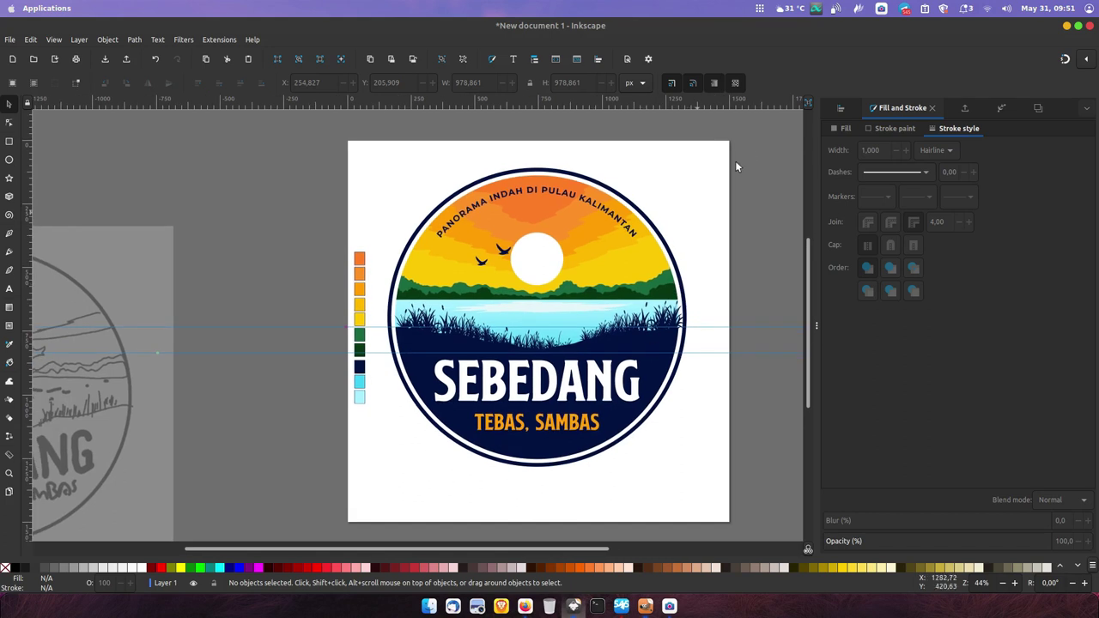
{"action": "left_click_drag", "start_coordinate": [755, 128], "coordinate": [377, 507]}
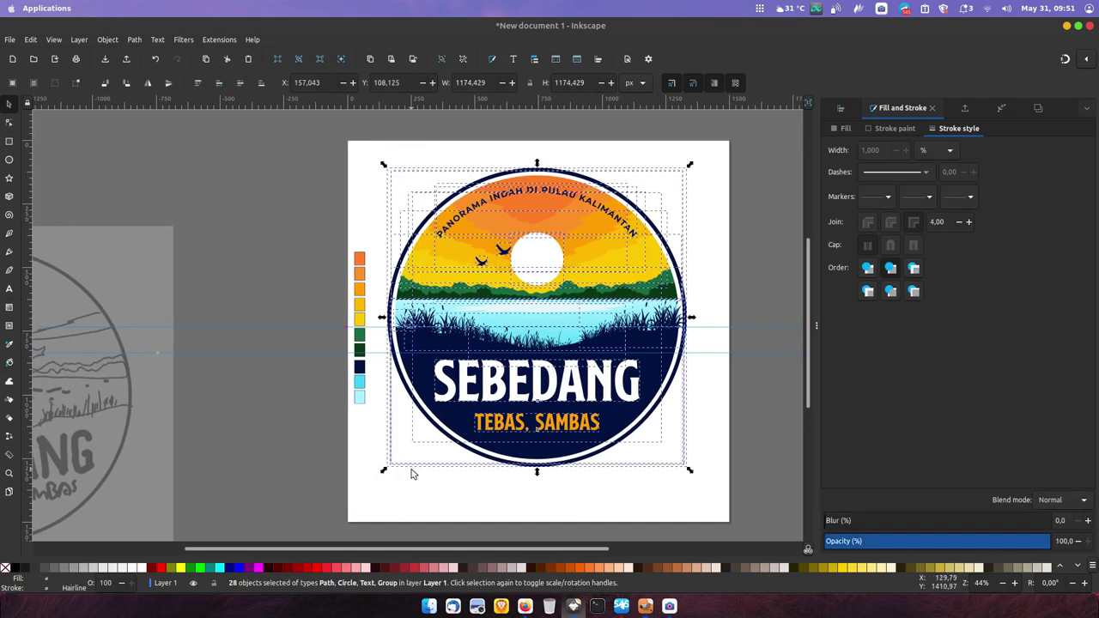
{"action": "key", "text": "ctrl+g"}
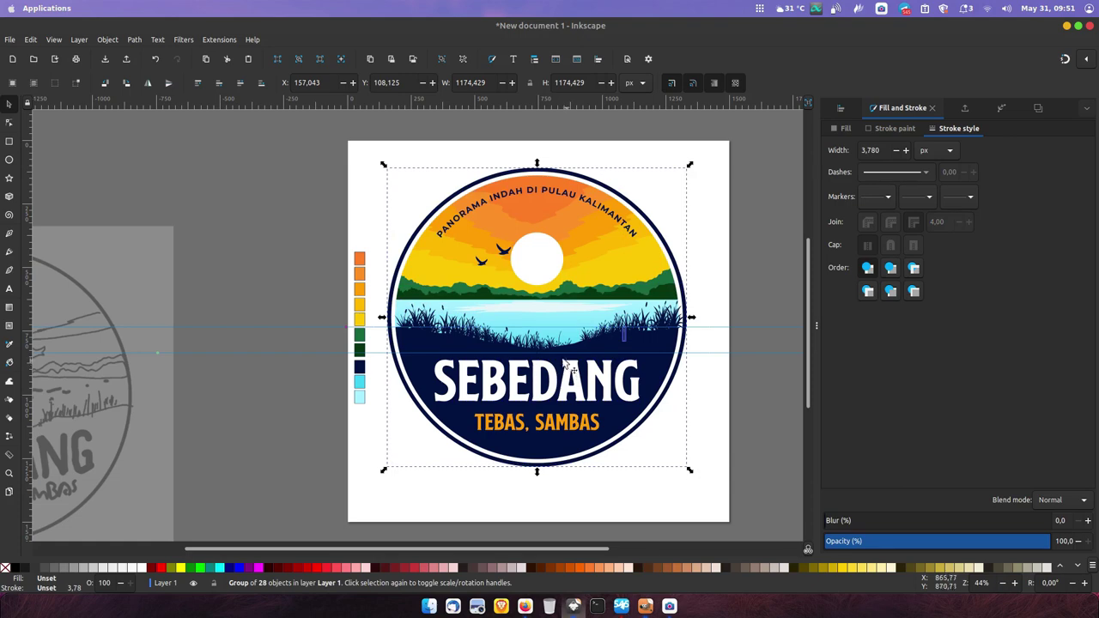